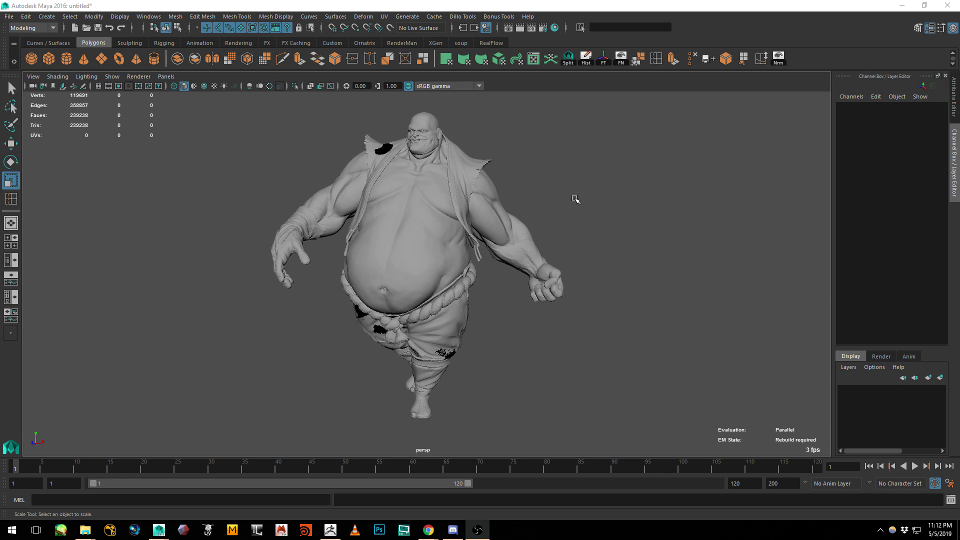
# Examine the bulky character sculpt from the front, including its dense mesh wireframe
pyautogui.keyDown('alt'); pyautogui.moveTo(301, 241); pyautogui.dragTo(332, 235); pyautogui.keyUp('alt')
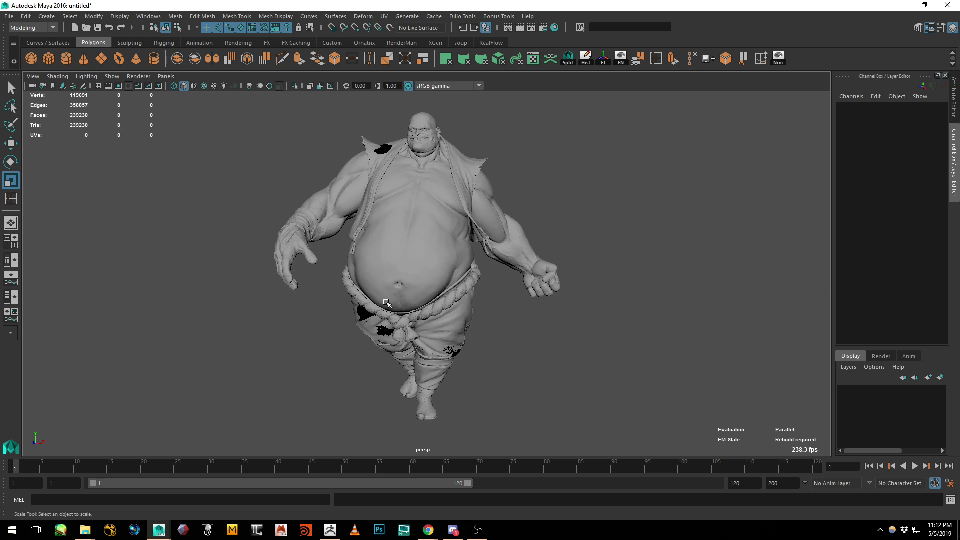
pyautogui.click(481, 178)
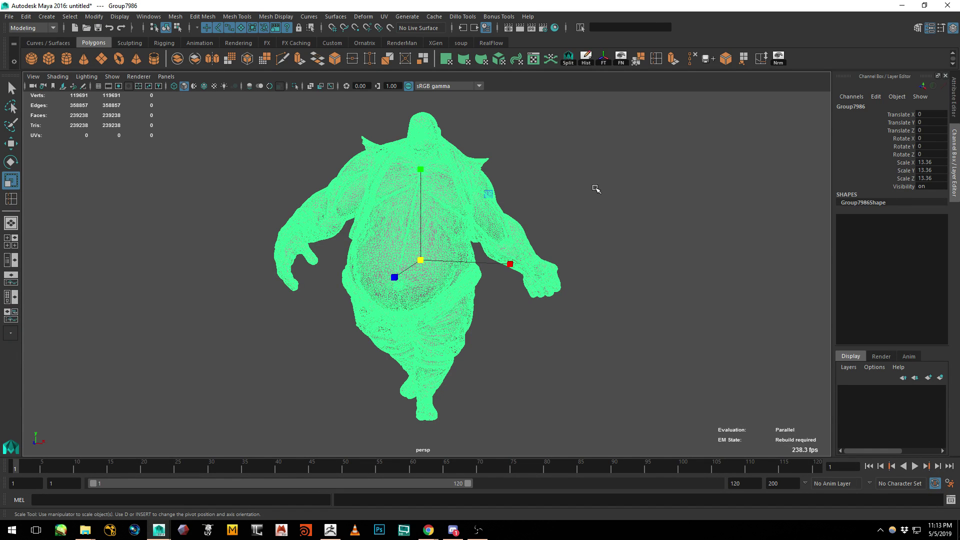
pyautogui.press('q')
pyautogui.keyDown('alt'); pyautogui.moveTo(566, 196); pyautogui.dragTo(548, 199); pyautogui.keyUp('alt')
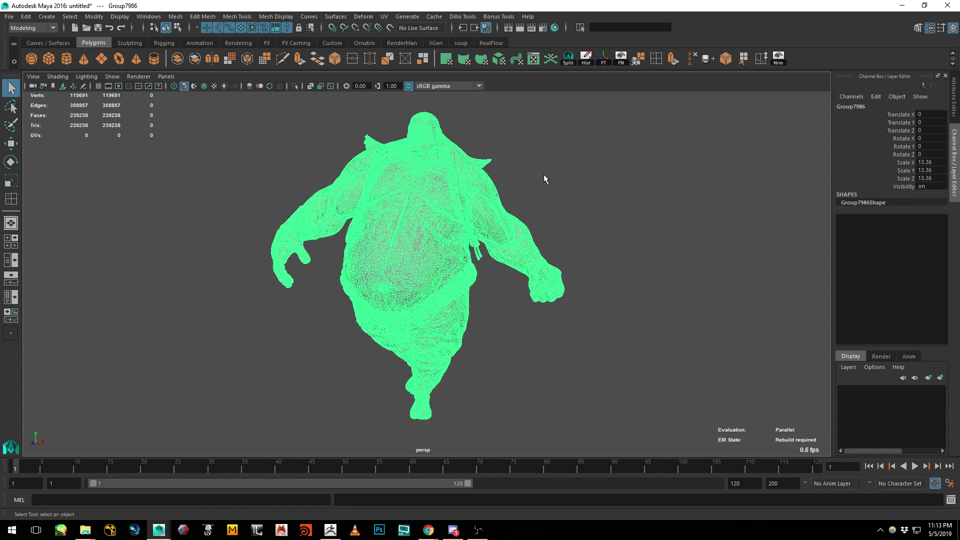
pyautogui.click(589, 184)
pyautogui.scroll(4, 587, 190)
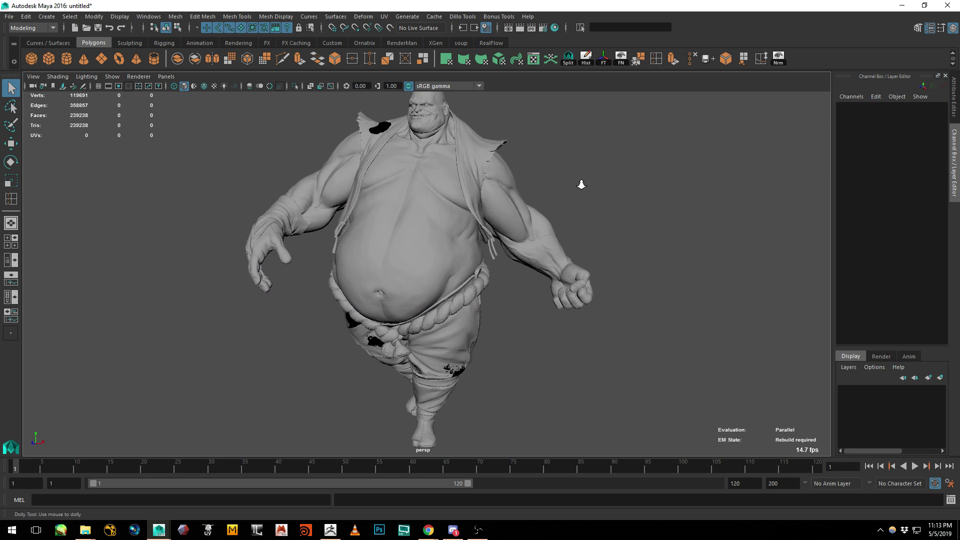
pyautogui.moveTo(581, 185)
pyautogui.keyDown('alt'); pyautogui.mouseDown()
pyautogui.moveTo(568, 179)
pyautogui.moveTo(567, 189)
pyautogui.mouseUp(); pyautogui.keyUp('alt')
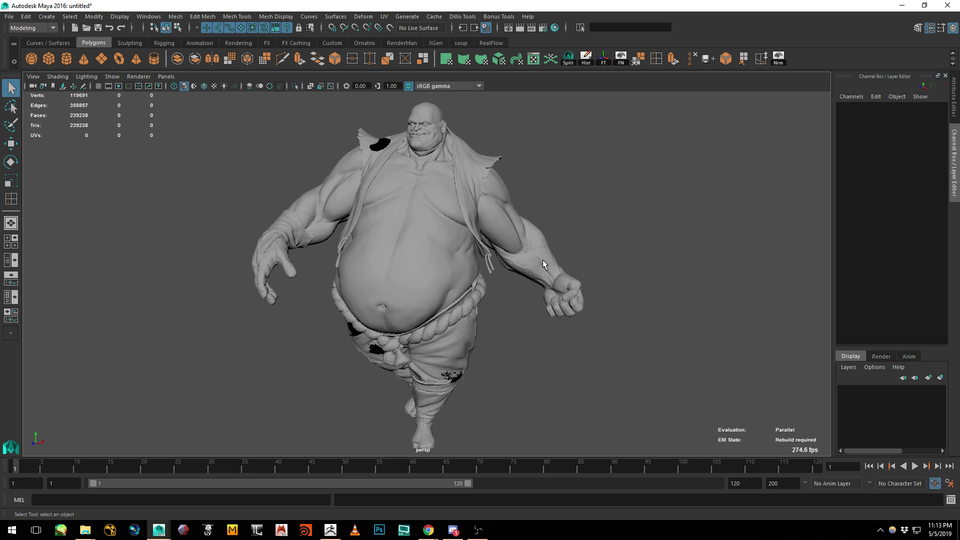
pyautogui.keyDown('alt'); pyautogui.moveTo(543, 261); pyautogui.dragTo(520, 248); pyautogui.keyUp('alt')
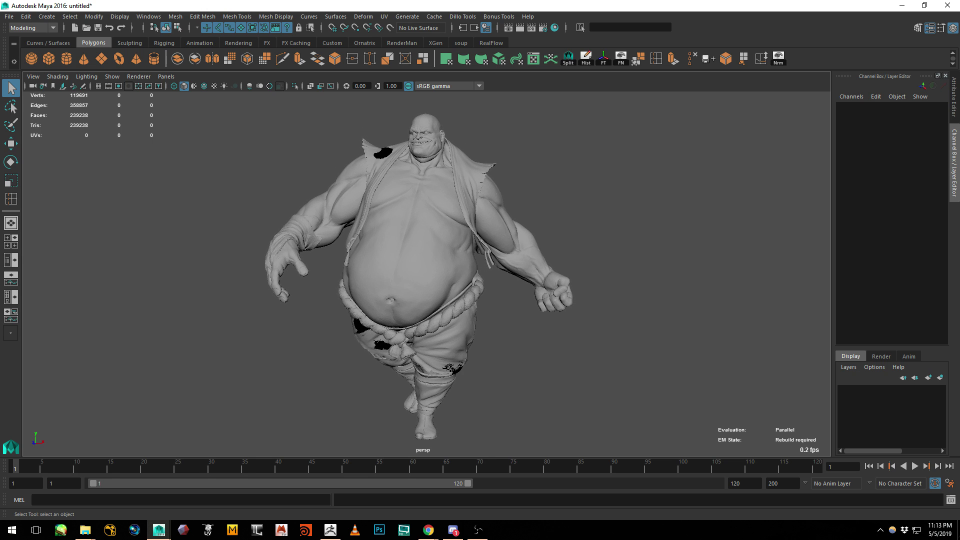
# Switch to Chrome to view the skeleton proportion drawing and move its window onto the neighbouring monitor
pyautogui.click(428, 529)
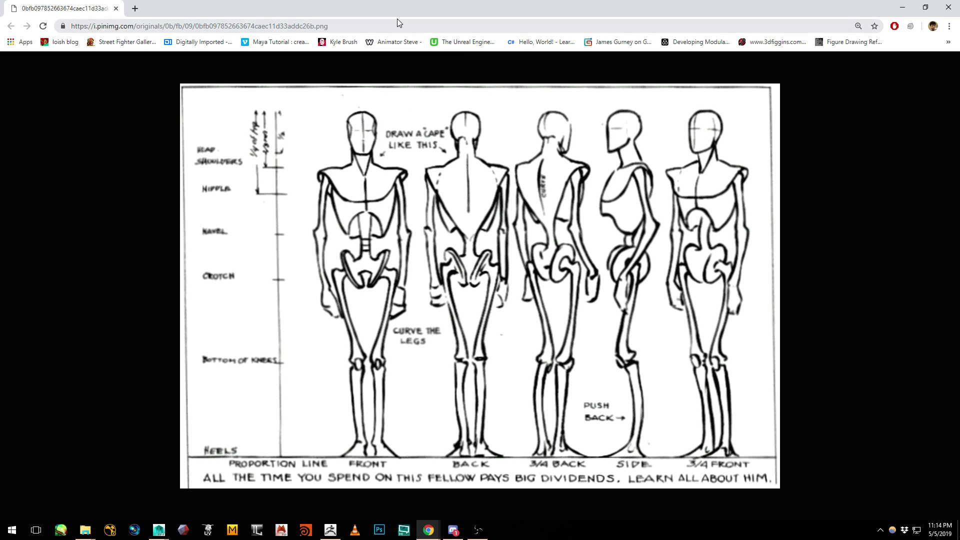
pyautogui.moveTo(398, 16); pyautogui.dragTo(959, 20)
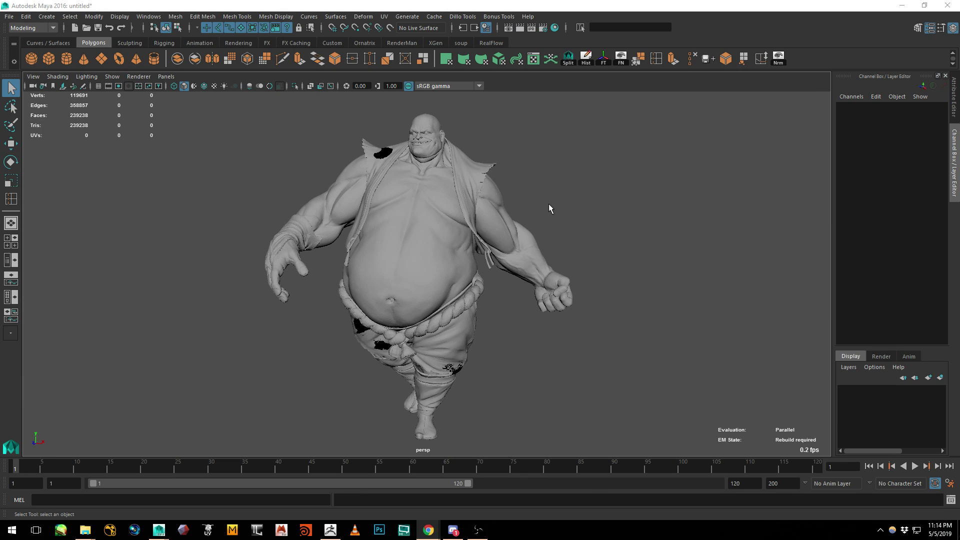
# Open the scene Lesson1_001.ma from the Lesson 3 folder in Maya
pyautogui.click(9, 16)
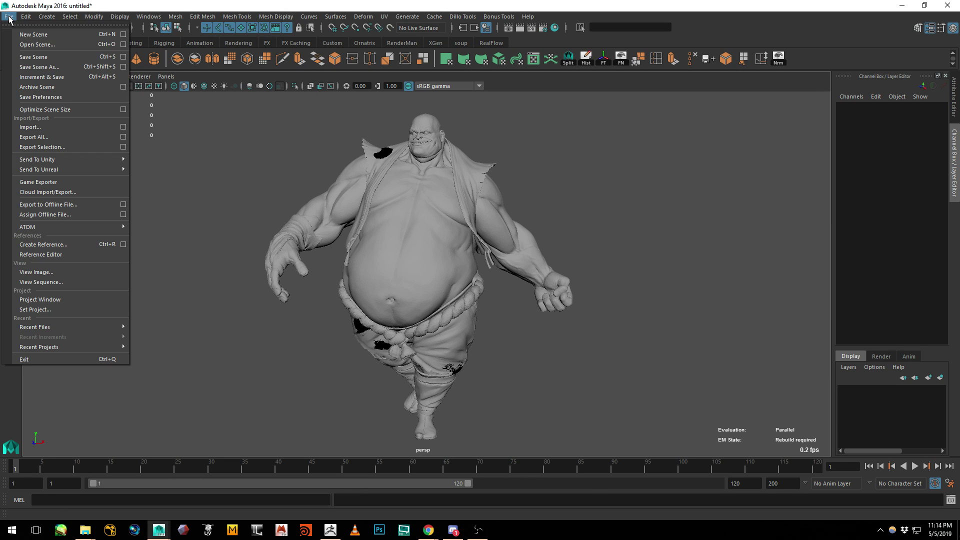
pyautogui.click(24, 44)
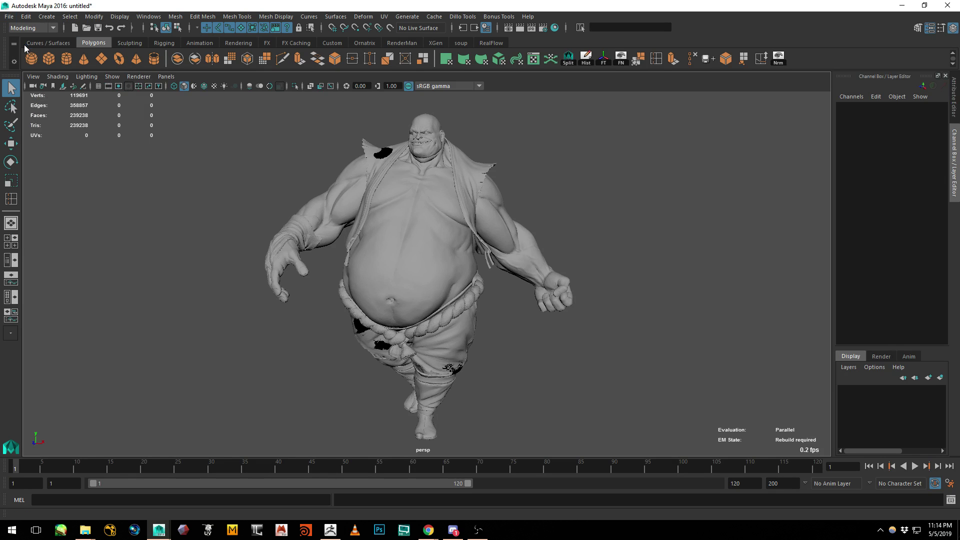
pyautogui.click(340, 127)
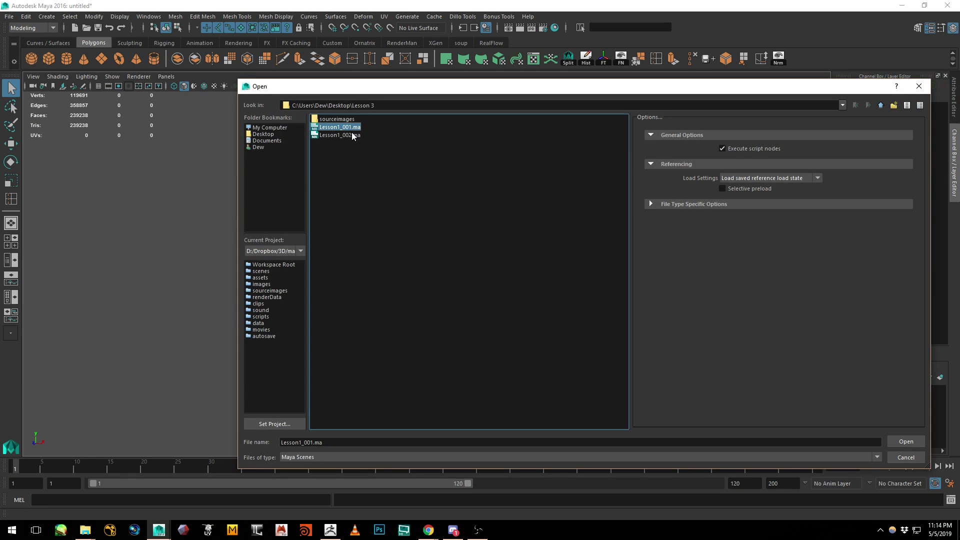
pyautogui.click(896, 444)
pyautogui.click(474, 268)
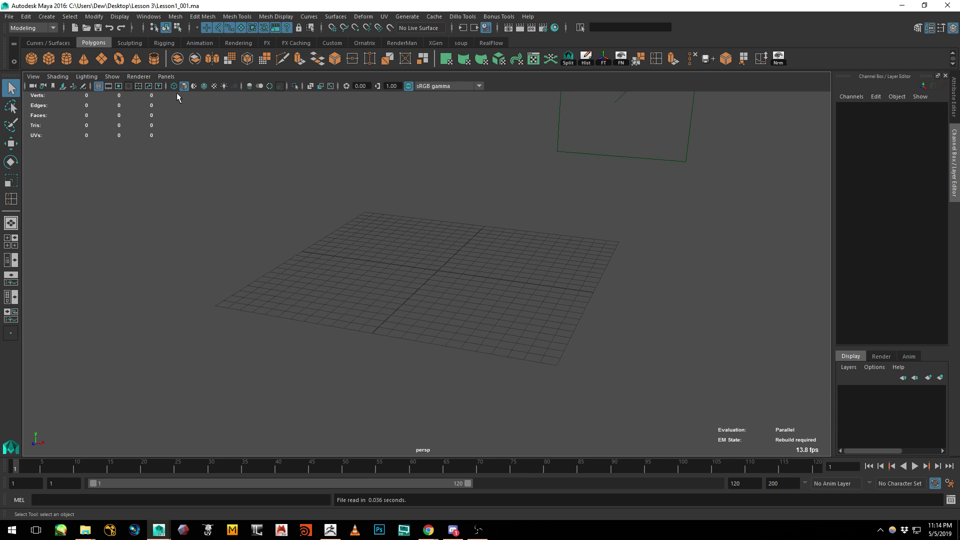
# Create a polygon cube, scale it uniformly to about 9.67 and raise it above the grid
pyautogui.click(47, 17)
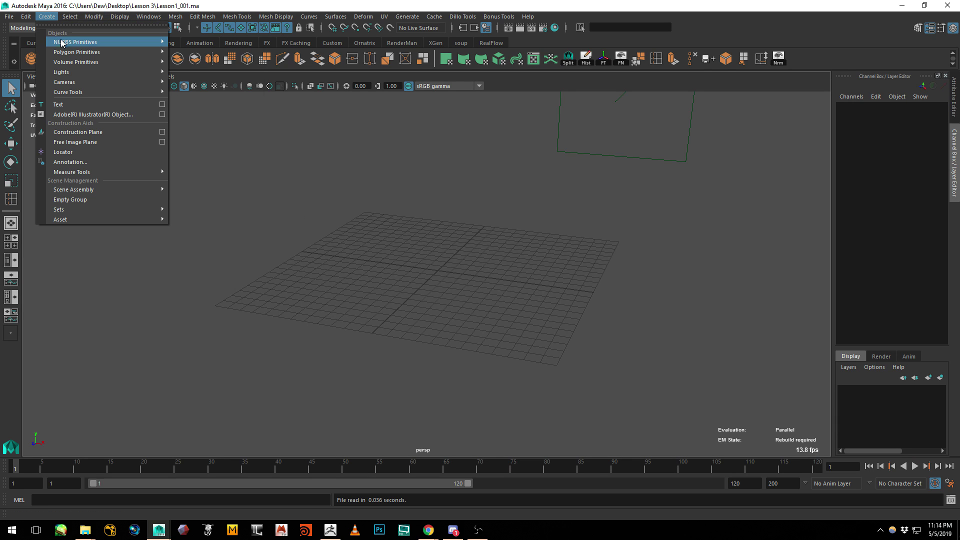
pyautogui.moveTo(101, 52)
pyautogui.click(190, 63)
pyautogui.press('e')
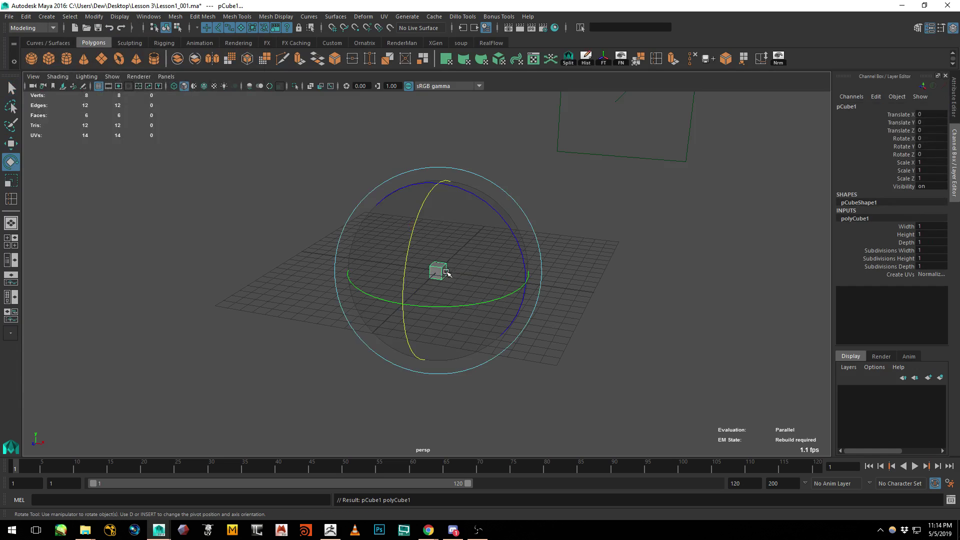
pyautogui.press('r')
pyautogui.moveTo(447, 273); pyautogui.dragTo(488, 111, button='middle')
pyautogui.press('w')
pyautogui.keyDown('alt'); pyautogui.moveTo(525, 134); pyautogui.dragTo(509, 237, button='middle'); pyautogui.keyUp('alt')
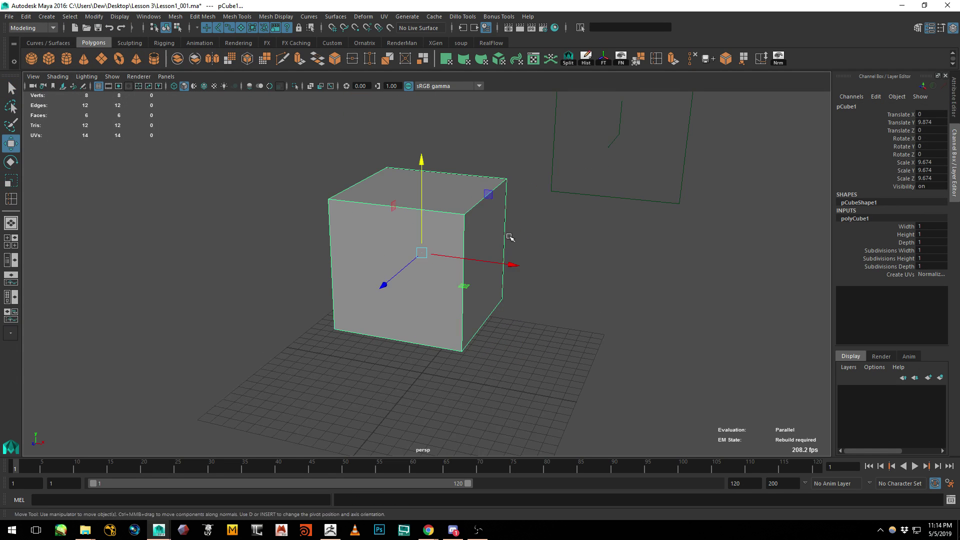
# Turn on wireframe over the shaded view and raise the cube to a Translate Y of about 13.5
pyautogui.click(57, 77)
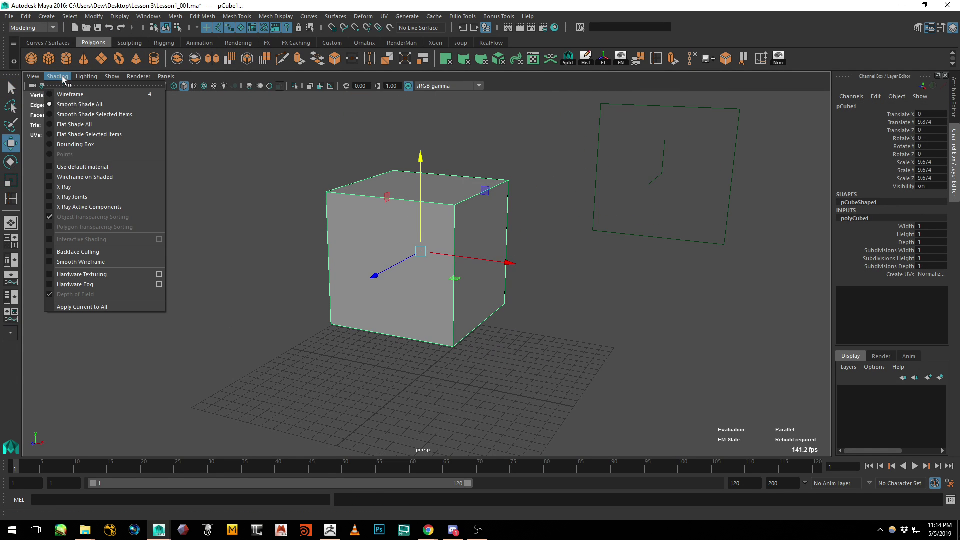
pyautogui.click(84, 178)
pyautogui.click(293, 215)
pyautogui.click(442, 235)
pyautogui.moveTo(463, 231); pyautogui.dragTo(457, 177, button='middle')
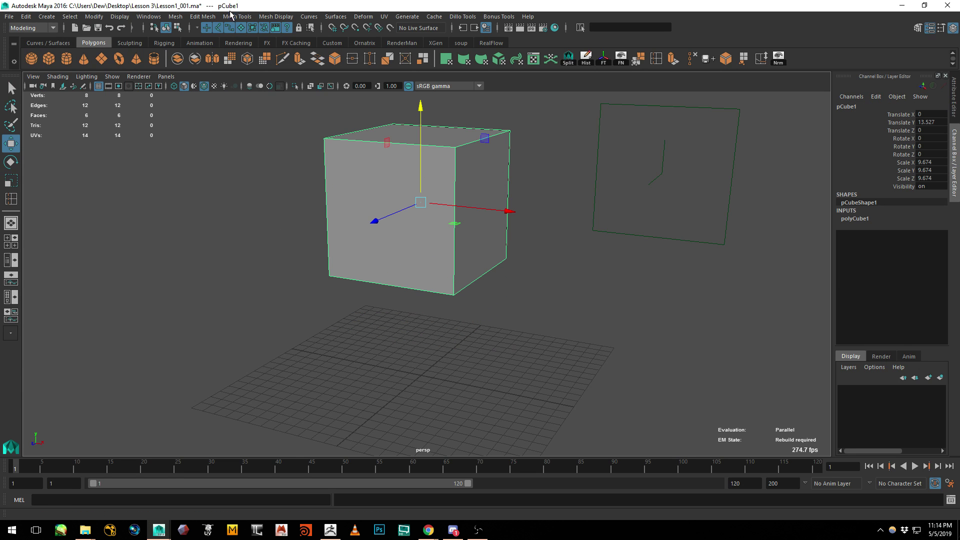
# Smooth the cube into a ball shape with 2 divisions
pyautogui.click(176, 16)
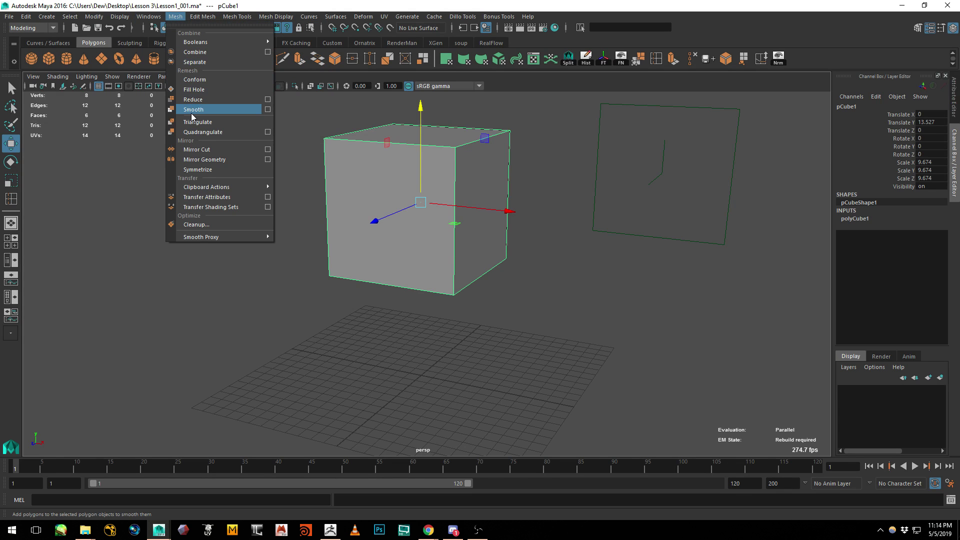
pyautogui.click(191, 113)
pyautogui.moveTo(646, 174); pyautogui.dragTo(654, 174)
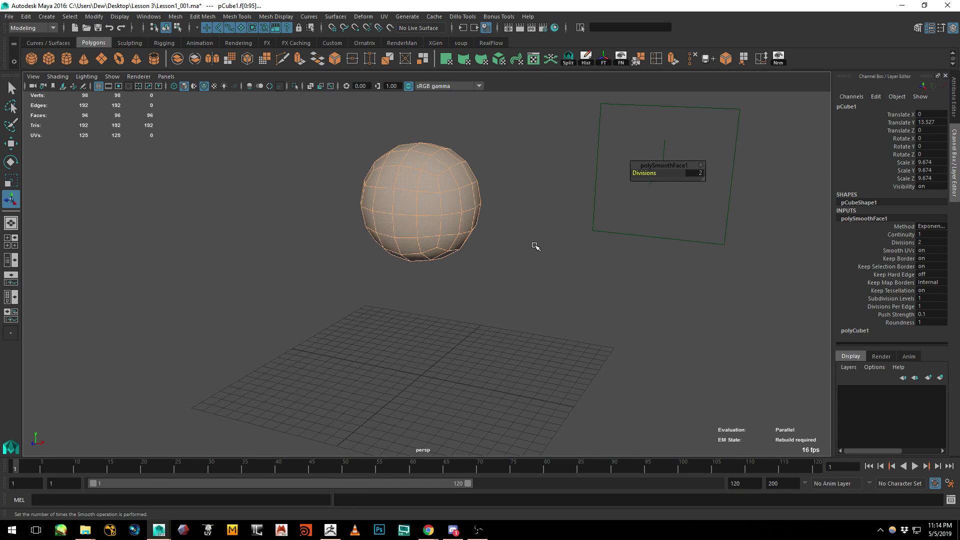
pyautogui.click(527, 261)
# Extrude the two-face-wide band around the ball's lower half outward into a thick crescent with two divisions
pyautogui.keyDown('alt'); pyautogui.moveTo(482, 244); pyautogui.dragTo(443, 226); pyautogui.keyUp('alt')
pyautogui.keyDown('alt'); pyautogui.moveTo(467, 226); pyautogui.dragTo(481, 244, button='middle'); pyautogui.keyUp('alt')
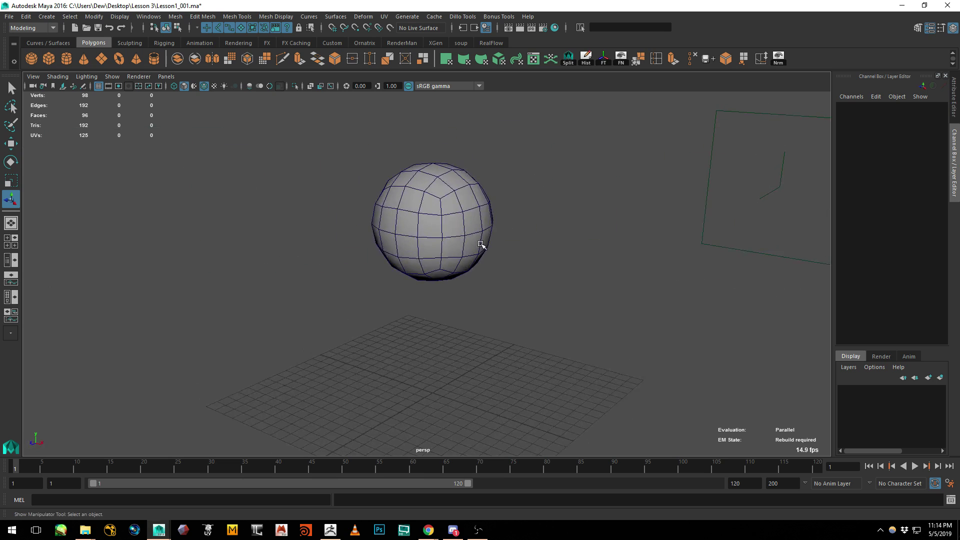
pyautogui.keyDown('alt'); pyautogui.moveTo(481, 243); pyautogui.dragTo(416, 221); pyautogui.keyUp('alt')
pyautogui.moveTo(431, 197); pyautogui.dragTo(431, 226, button='right')
pyautogui.keyDown('alt'); pyautogui.moveTo(466, 220); pyautogui.dragTo(419, 216); pyautogui.keyUp('alt')
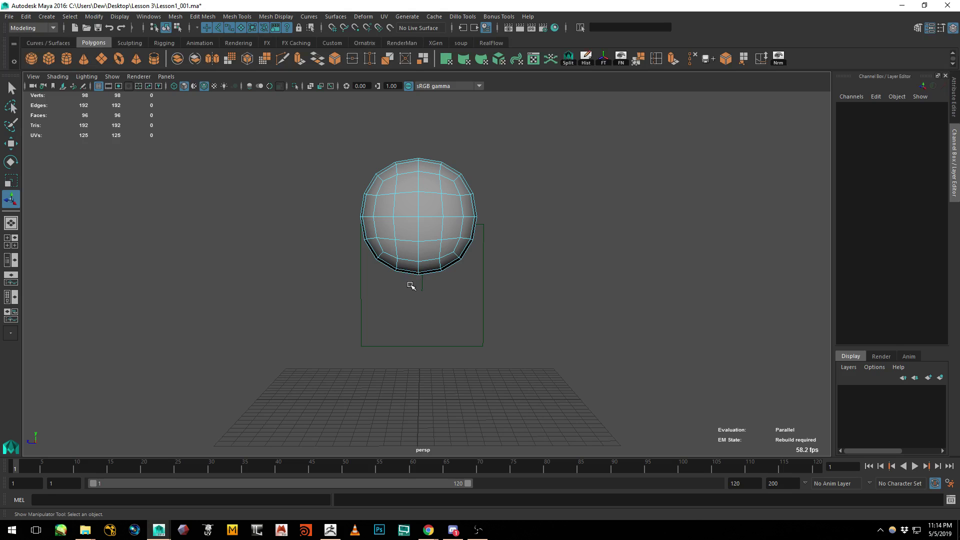
pyautogui.moveTo(411, 286); pyautogui.dragTo(398, 241)
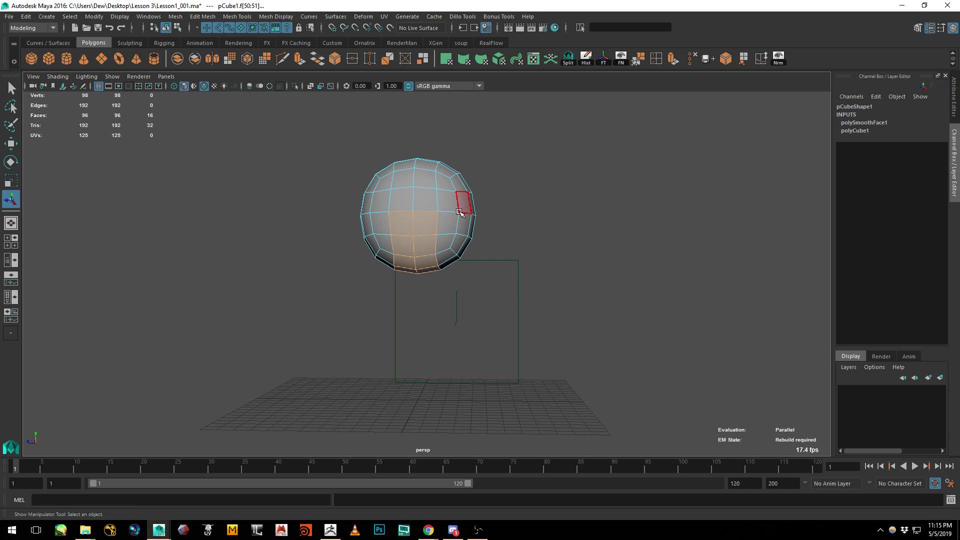
pyautogui.keyDown('alt'); pyautogui.moveTo(442, 220); pyautogui.dragTo(545, 191); pyautogui.keyUp('alt')
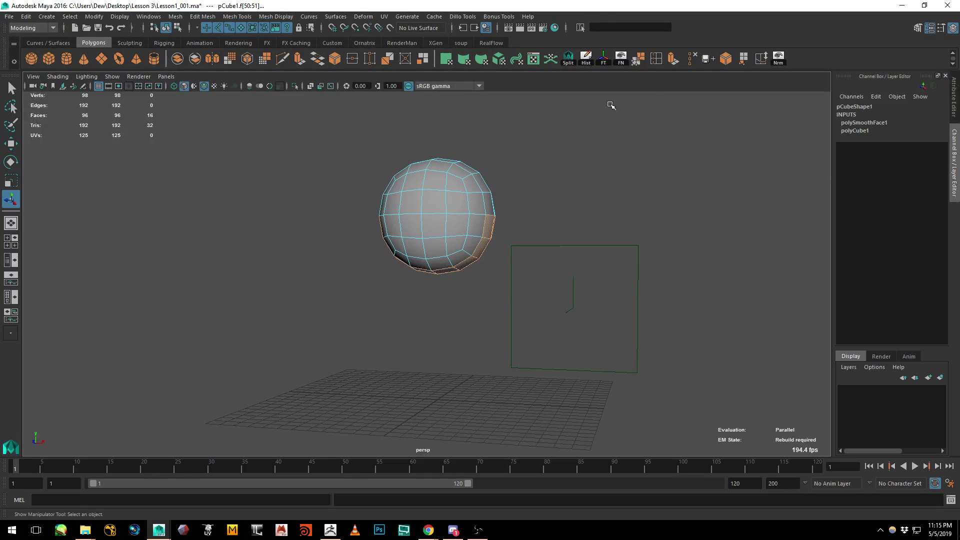
pyautogui.click(673, 60)
pyautogui.moveTo(419, 333); pyautogui.dragTo(412, 393)
pyautogui.moveTo(635, 198); pyautogui.dragTo(644, 197)
pyautogui.click(541, 187)
# Delete all the ball's inner faces so only the extruded crescent is kept
pyautogui.keyDown('alt'); pyautogui.moveTo(510, 212); pyautogui.dragTo(427, 226); pyautogui.keyUp('alt')
pyautogui.moveTo(271, 117); pyautogui.dragTo(733, 446)
pyautogui.keyDown('ctrl'); pyautogui.moveTo(292, 206); pyautogui.dragTo(345, 278); pyautogui.keyUp('ctrl')
pyautogui.keyDown('ctrl'); pyautogui.moveTo(352, 394); pyautogui.dragTo(420, 285); pyautogui.keyUp('ctrl')
pyautogui.keyDown('ctrl'); pyautogui.moveTo(420, 389); pyautogui.dragTo(488, 290); pyautogui.keyUp('ctrl')
pyautogui.keyDown('ctrl'); pyautogui.moveTo(621, 358); pyautogui.dragTo(508, 237); pyautogui.keyUp('ctrl')
pyautogui.keyDown('ctrl'); pyautogui.moveTo(629, 293); pyautogui.dragTo(517, 222); pyautogui.keyUp('ctrl')
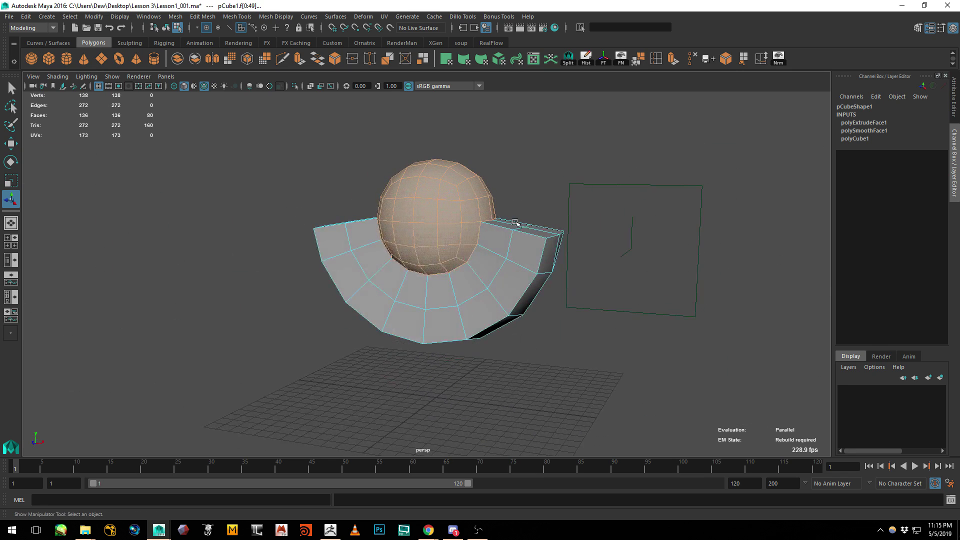
pyautogui.press('Delete')
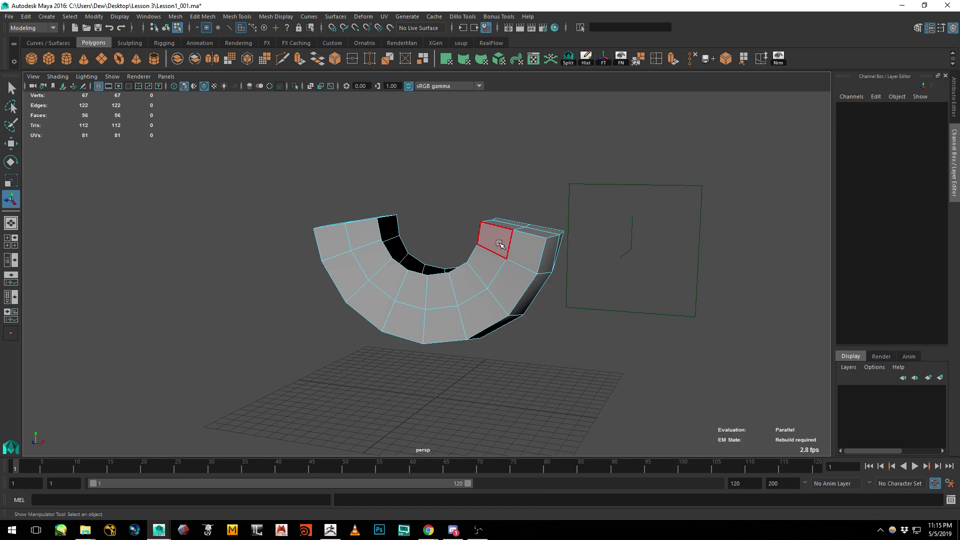
# Extrude the eight central faces on the crescent's underside straight down close to the grid to form a torso
pyautogui.moveTo(500, 242); pyautogui.dragTo(517, 231, button='right')
pyautogui.press('w')
pyautogui.keyDown('alt'); pyautogui.moveTo(498, 248); pyautogui.dragTo(444, 214); pyautogui.keyUp('alt')
pyautogui.moveTo(431, 205); pyautogui.dragTo(431, 234, button='right')
pyautogui.click(382, 212)
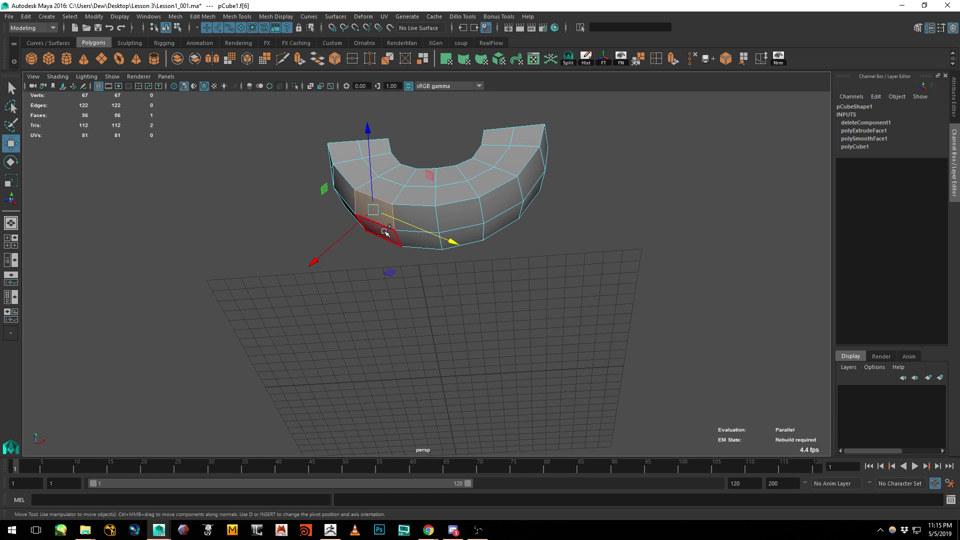
pyautogui.keyDown('shift'); pyautogui.click(386, 232); pyautogui.keyUp('shift')
pyautogui.keyDown('shift'); pyautogui.click(434, 215); pyautogui.keyUp('shift')
pyautogui.keyDown('shift'); pyautogui.click(436, 241); pyautogui.keyUp('shift')
pyautogui.keyDown('shift'); pyautogui.click(461, 216); pyautogui.keyUp('shift')
pyautogui.keyDown('shift'); pyautogui.click(476, 236); pyautogui.keyUp('shift')
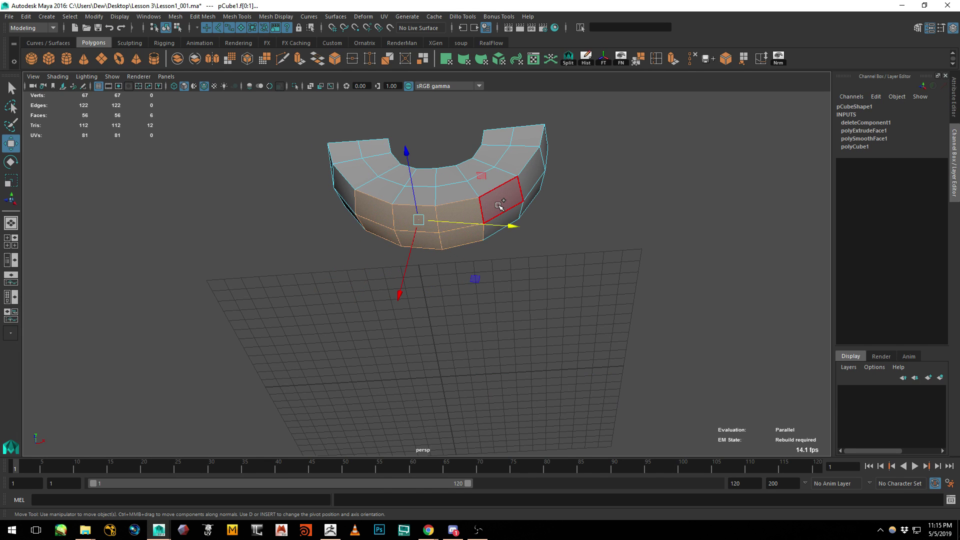
pyautogui.keyDown('shift'); pyautogui.click(500, 208); pyautogui.keyUp('shift')
pyautogui.keyDown('shift'); pyautogui.click(492, 231); pyautogui.keyUp('shift')
pyautogui.keyDown('alt'); pyautogui.moveTo(482, 233); pyautogui.dragTo(463, 221); pyautogui.keyUp('alt')
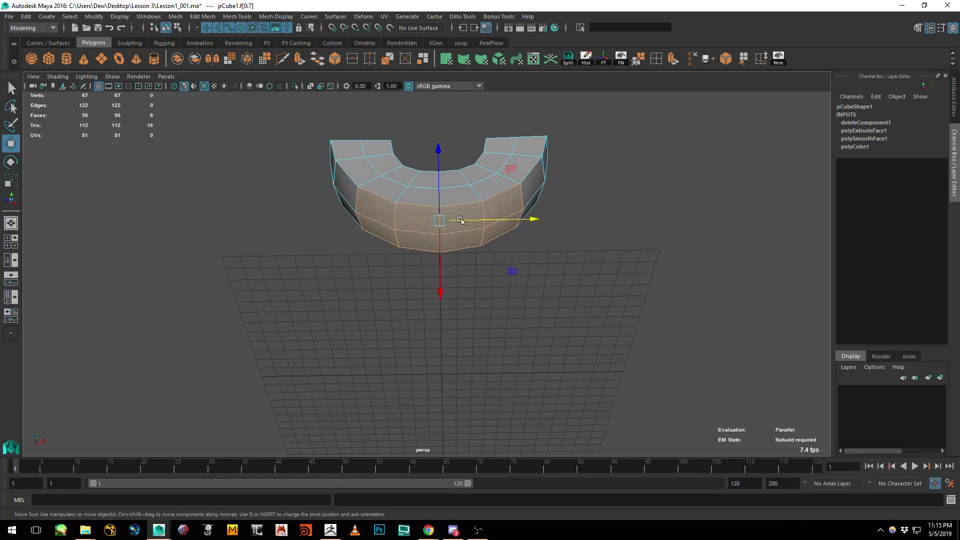
pyautogui.keyDown('alt'); pyautogui.moveTo(516, 193); pyautogui.dragTo(501, 340); pyautogui.keyUp('alt')
pyautogui.keyDown('alt'); pyautogui.moveTo(499, 330); pyautogui.dragTo(474, 193, button='middle'); pyautogui.keyUp('alt')
pyautogui.click(672, 57)
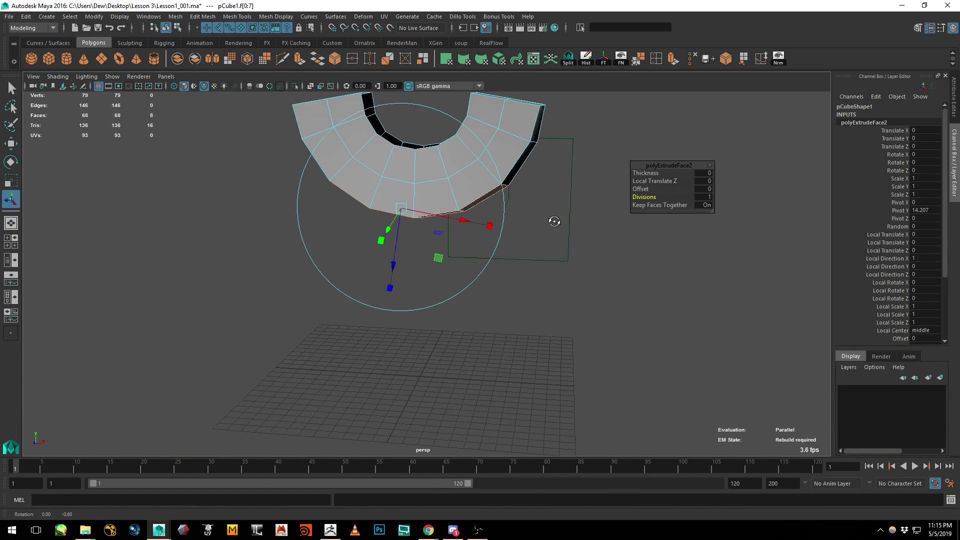
pyautogui.keyDown('alt'); pyautogui.moveTo(553, 221); pyautogui.dragTo(463, 228, button='right'); pyautogui.keyUp('alt')
pyautogui.keyDown('alt'); pyautogui.moveTo(463, 228); pyautogui.dragTo(447, 214); pyautogui.keyUp('alt')
pyautogui.press('w')
pyautogui.keyDown('shift'); pyautogui.moveTo(526, 191); pyautogui.dragTo(525, 321, button='middle'); pyautogui.keyUp('shift')
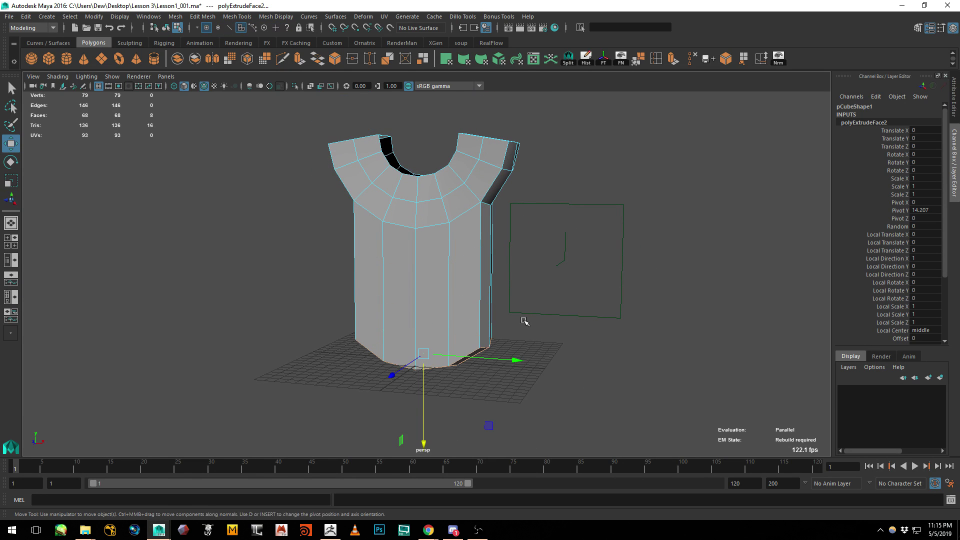
# Flatten the torso's curved bottom faces vertically into a level base
pyautogui.press('e')
pyautogui.press('r')
pyautogui.click(423, 414)
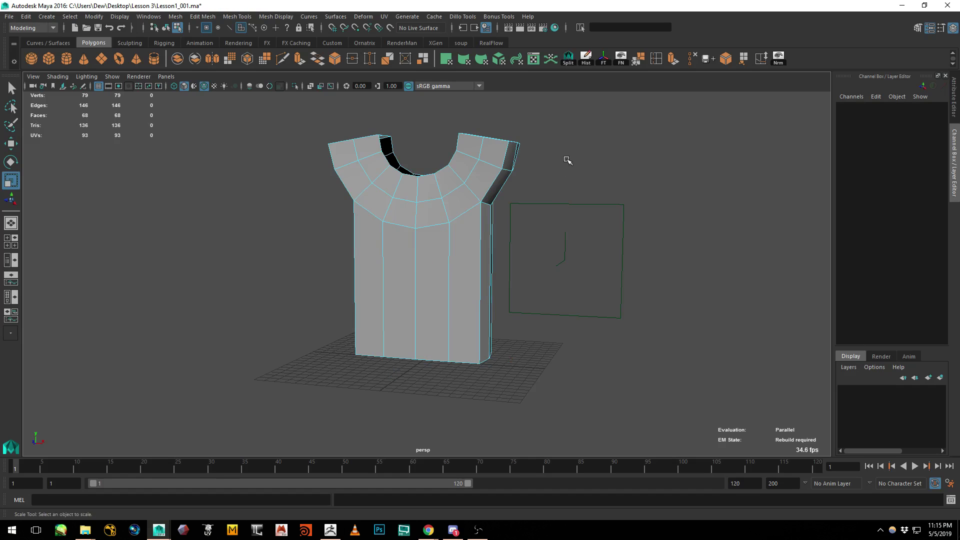
# Extrude the two outer side faces at each end of the crescent outward to form both arms
pyautogui.keyDown('alt'); pyautogui.moveTo(568, 160); pyautogui.dragTo(461, 176); pyautogui.keyUp('alt')
pyautogui.click(452, 167)
pyautogui.keyDown('shift'); pyautogui.click(468, 167); pyautogui.keyUp('shift')
pyautogui.keyDown('alt'); pyautogui.moveTo(280, 185); pyautogui.dragTo(346, 169); pyautogui.keyUp('alt')
pyautogui.keyDown('shift'); pyautogui.click(359, 146); pyautogui.keyUp('shift')
pyautogui.keyDown('shift'); pyautogui.click(341, 150); pyautogui.keyUp('shift')
pyautogui.hotkey('ctrl', 'e')
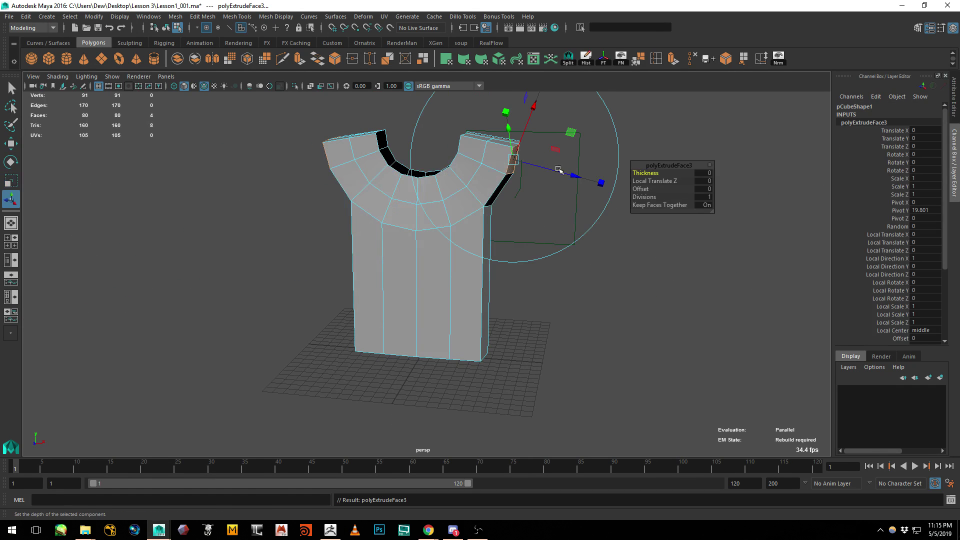
pyautogui.moveTo(573, 176); pyautogui.dragTo(682, 219)
pyautogui.click(540, 223)
pyautogui.keyDown('alt'); pyautogui.moveTo(540, 223); pyautogui.dragTo(477, 216); pyautogui.keyUp('alt')
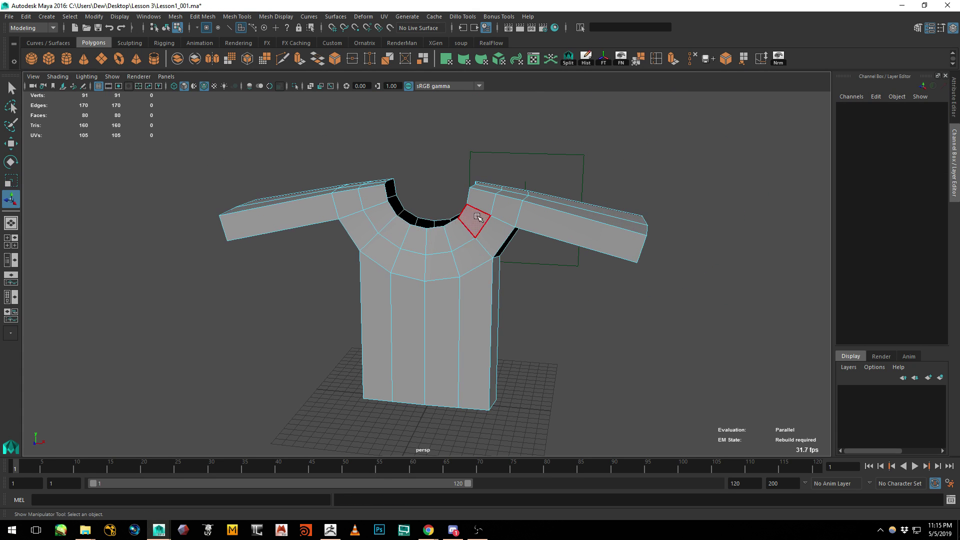
# Extrude the border edge loop of the neck opening straight up into a tall column for the neck and head
pyautogui.moveTo(477, 217); pyautogui.dragTo(475, 193, button='right')
pyautogui.doubleClick(413, 212)
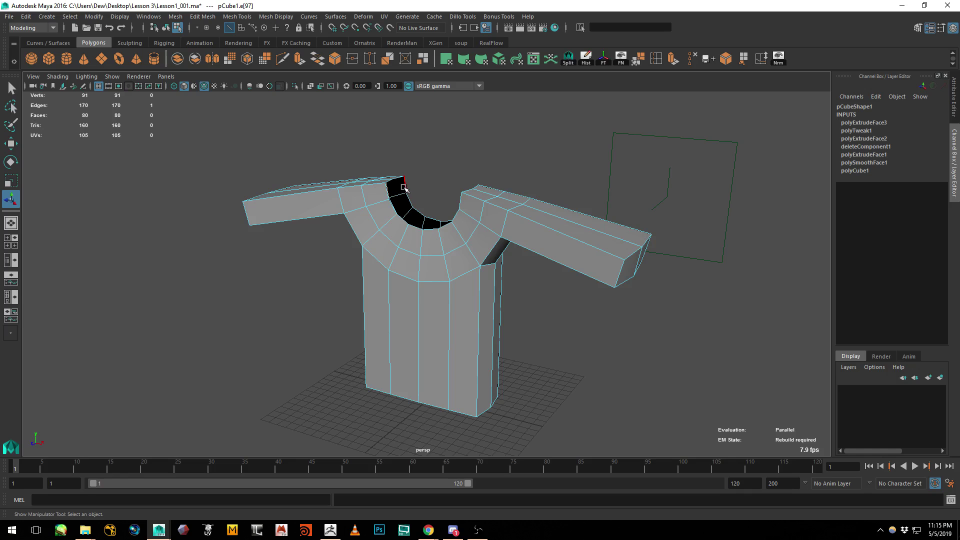
pyautogui.hotkey('ctrl', 'e')
pyautogui.press('w')
pyautogui.moveTo(413, 212); pyautogui.dragTo(393, 201, button='middle')
pyautogui.keyDown('alt'); pyautogui.moveTo(393, 200); pyautogui.dragTo(429, 184); pyautogui.keyUp('alt')
# Flatten the curved top edges of the neck column vertically into a level rim
pyautogui.press('e')
pyautogui.press('r')
pyautogui.keyDown('alt'); pyautogui.moveTo(433, 131); pyautogui.dragTo(433, 204, button='middle'); pyautogui.keyUp('alt')
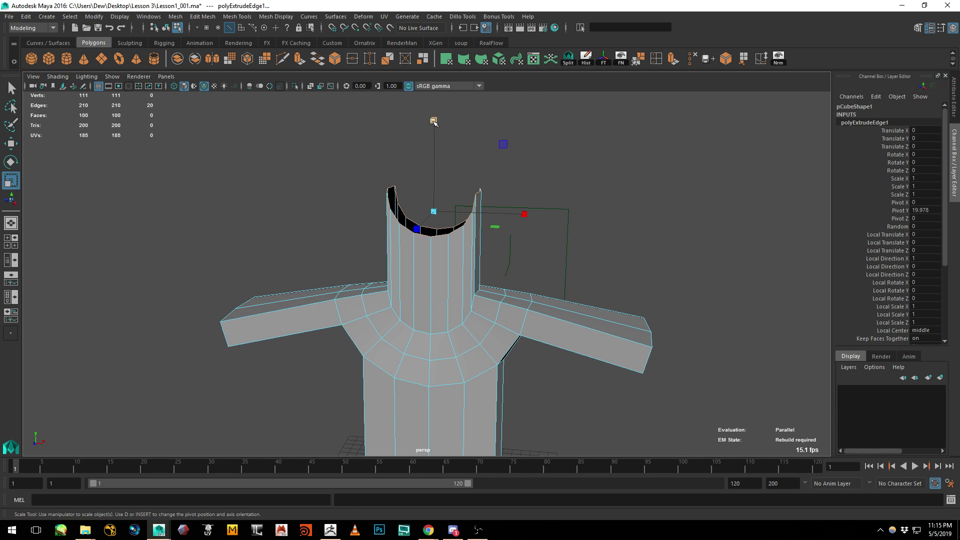
pyautogui.moveTo(434, 120); pyautogui.dragTo(448, 315)
pyautogui.click(589, 209)
pyautogui.keyDown('alt'); pyautogui.moveTo(584, 296); pyautogui.dragTo(525, 300, button='right'); pyautogui.keyUp('alt')
pyautogui.keyDown('alt'); pyautogui.moveTo(465, 323); pyautogui.dragTo(458, 227, button='middle'); pyautogui.keyUp('alt')
pyautogui.keyDown('alt'); pyautogui.moveTo(459, 227); pyautogui.dragTo(466, 257); pyautogui.keyUp('alt')
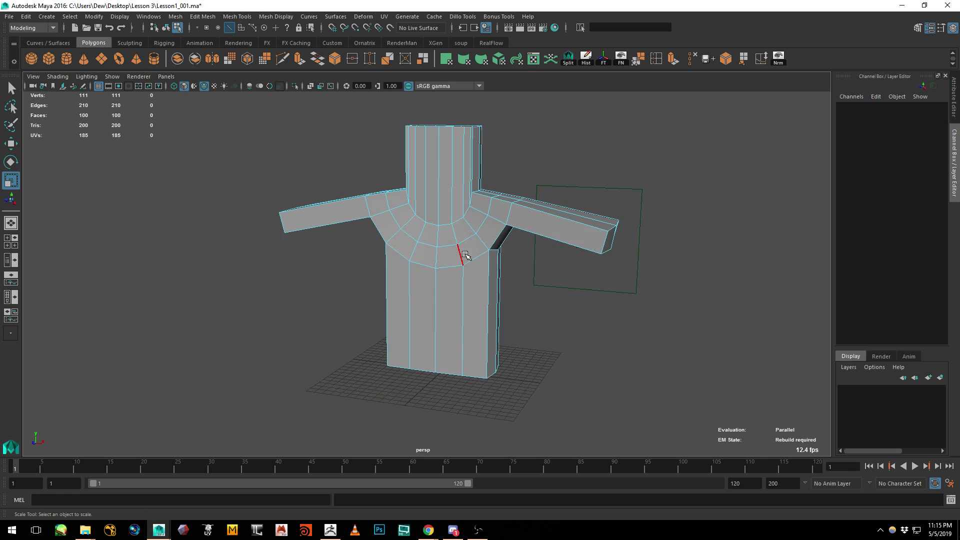
# Raise the whole body mesh to about 35.55 on the Y axis to leave room above the grid for legs
pyautogui.click(461, 255)
pyautogui.press('w')
pyautogui.moveTo(496, 234); pyautogui.dragTo(477, 226, button='right')
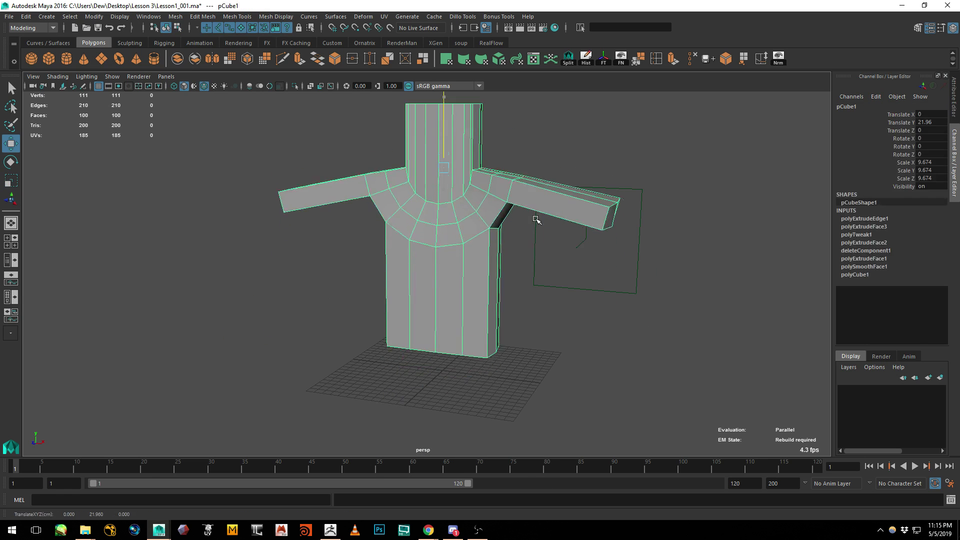
pyautogui.moveTo(535, 219); pyautogui.dragTo(529, 128, button='middle')
pyautogui.keyDown('alt'); pyautogui.moveTo(445, 193); pyautogui.dragTo(420, 243, button='middle'); pyautogui.keyUp('alt')
pyautogui.keyDown('alt'); pyautogui.moveTo(420, 243); pyautogui.dragTo(441, 243); pyautogui.keyUp('alt')
pyautogui.click(590, 217)
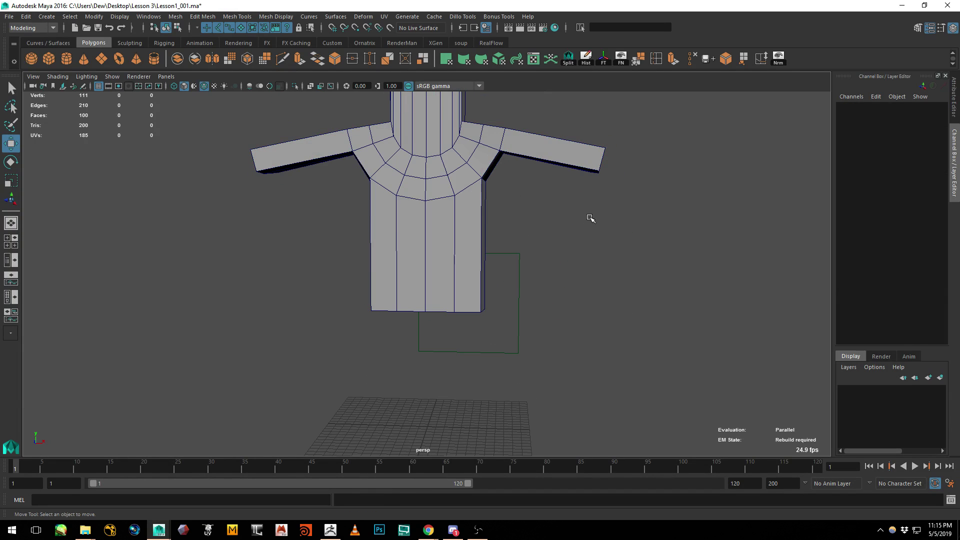
# Raise the outer corner vertices on both sides of the torso's base to angle its lower edge
pyautogui.keyDown('alt'); pyautogui.moveTo(590, 216); pyautogui.dragTo(539, 219); pyautogui.keyUp('alt')
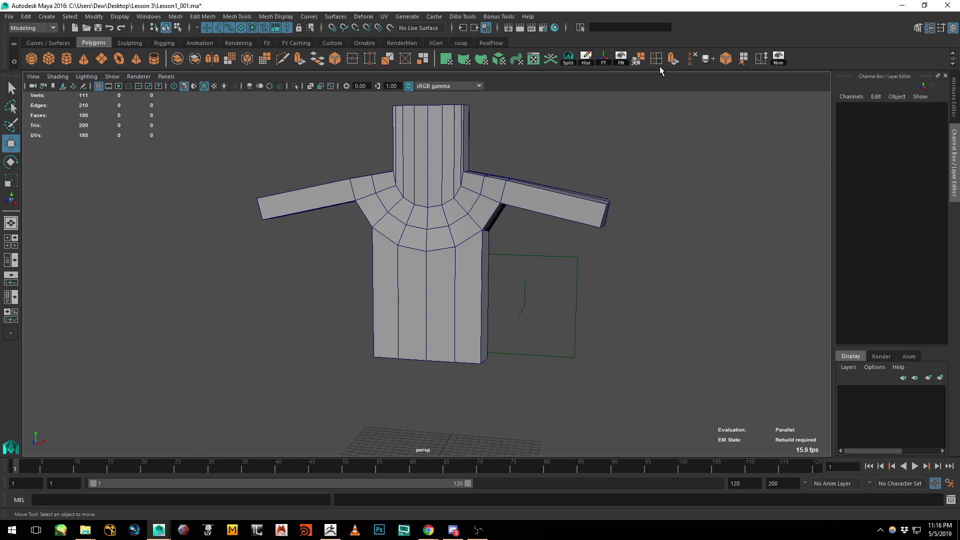
pyautogui.keyDown('alt'); pyautogui.moveTo(564, 223); pyautogui.dragTo(520, 214); pyautogui.keyUp('alt')
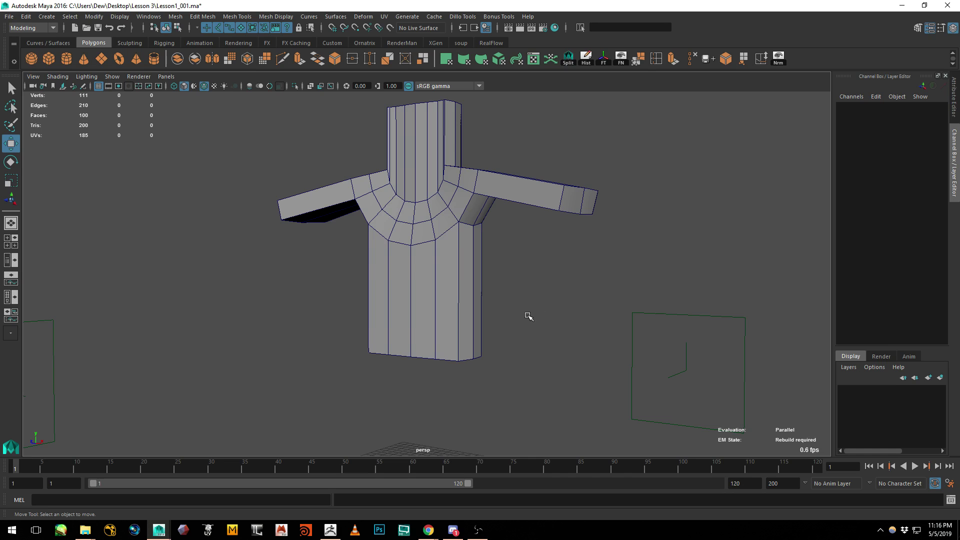
pyautogui.keyDown('alt'); pyautogui.moveTo(528, 315); pyautogui.dragTo(535, 275); pyautogui.keyUp('alt')
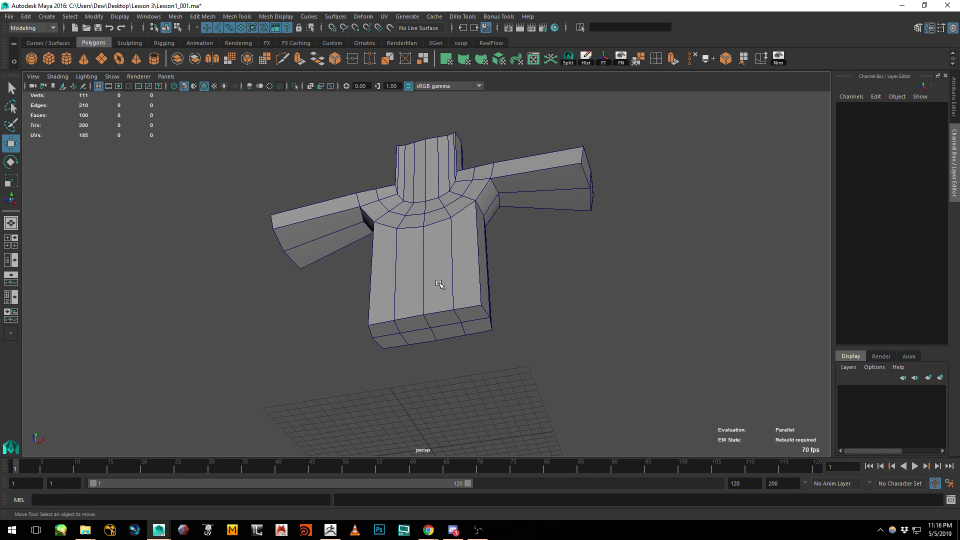
pyautogui.keyDown('alt'); pyautogui.moveTo(439, 283); pyautogui.dragTo(447, 274); pyautogui.keyUp('alt')
pyautogui.moveTo(449, 252); pyautogui.dragTo(400, 252, button='right')
pyautogui.keyDown('alt'); pyautogui.moveTo(400, 255); pyautogui.dragTo(402, 302); pyautogui.keyUp('alt')
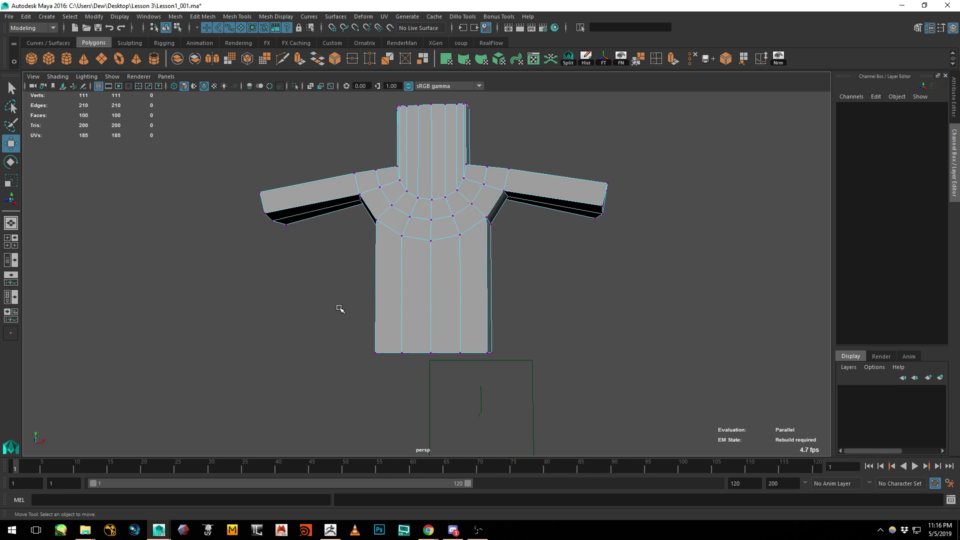
pyautogui.moveTo(341, 309); pyautogui.dragTo(389, 377)
pyautogui.keyDown('shift'); pyautogui.moveTo(523, 320); pyautogui.dragTo(469, 342); pyautogui.keyUp('shift')
pyautogui.press('w')
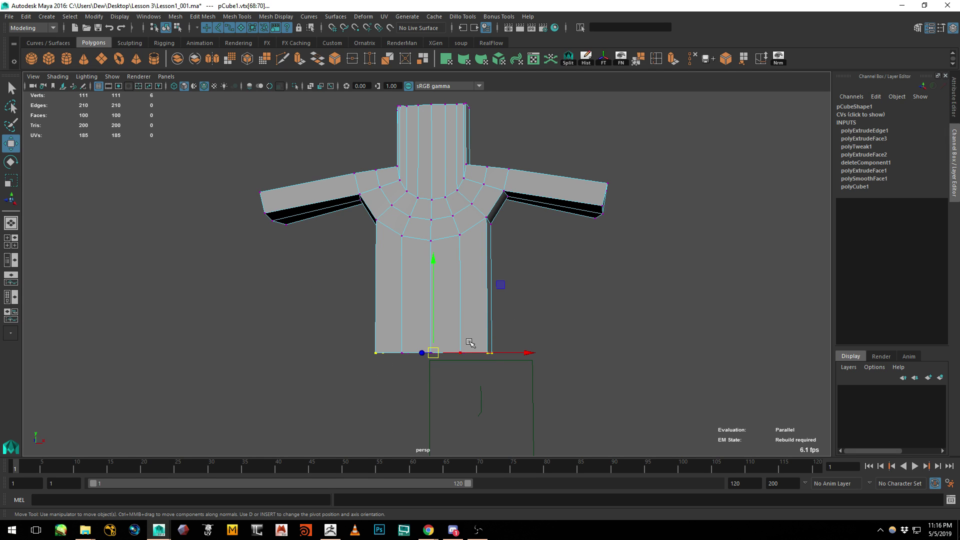
pyautogui.keyDown('shift'); pyautogui.moveTo(522, 327); pyautogui.dragTo(511, 278, button='middle'); pyautogui.keyUp('shift')
# Raise the base vertices on either side of the torso's centre line to shape a V-shaped pelvis
pyautogui.moveTo(377, 330); pyautogui.dragTo(419, 367)
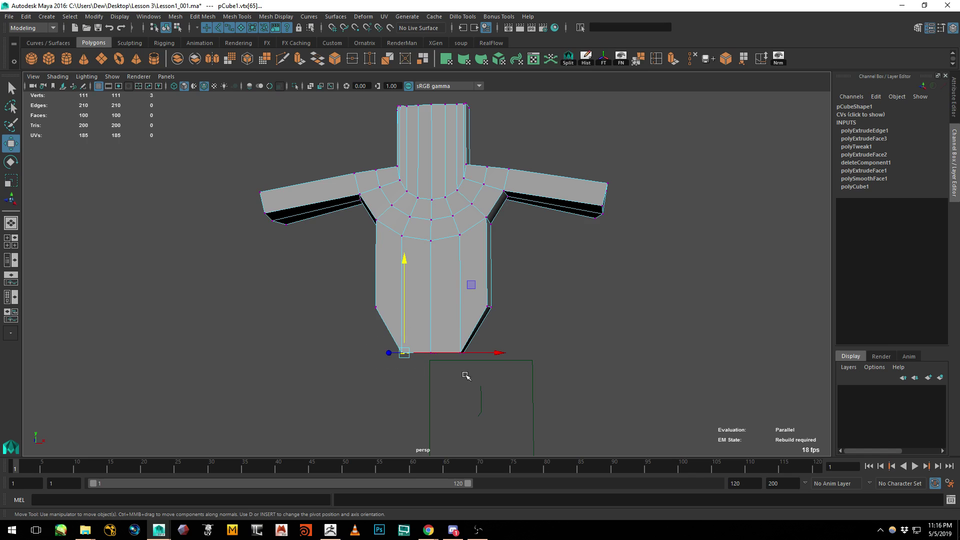
pyautogui.keyDown('shift'); pyautogui.moveTo(495, 372); pyautogui.dragTo(447, 330); pyautogui.keyUp('shift')
pyautogui.moveTo(450, 328); pyautogui.dragTo(479, 294, button='middle')
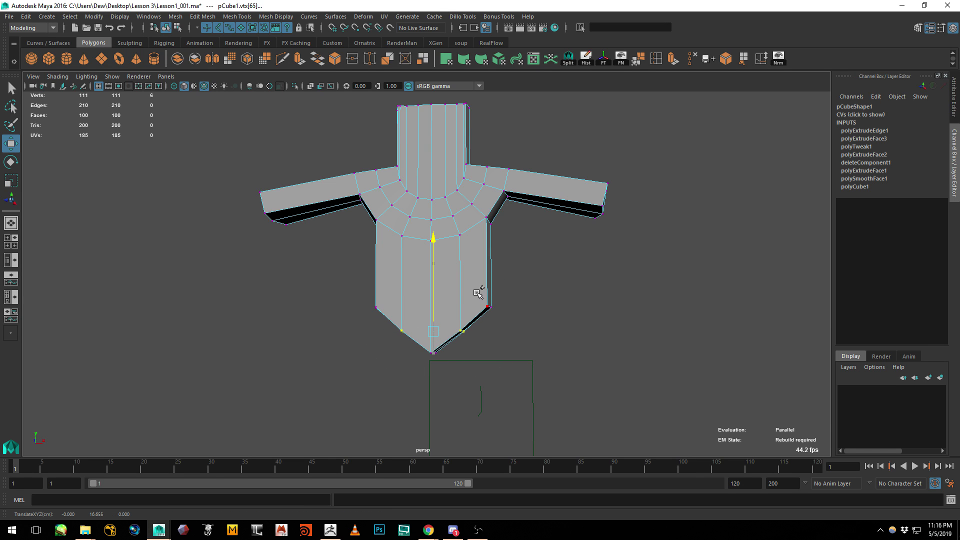
# Insert two vertical edge loops through the torso, one on each side of its centre line
pyautogui.moveTo(470, 266); pyautogui.dragTo(515, 237, button='right')
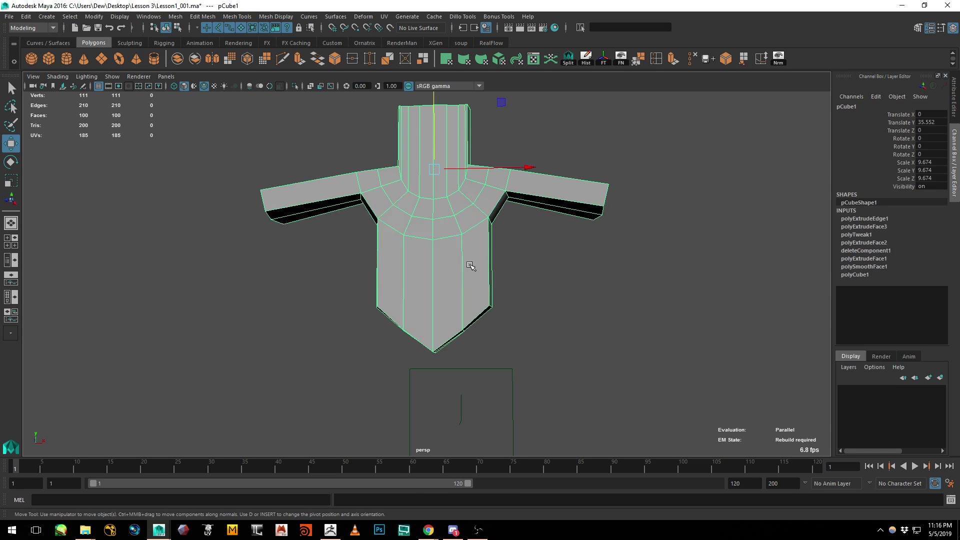
pyautogui.click(656, 59)
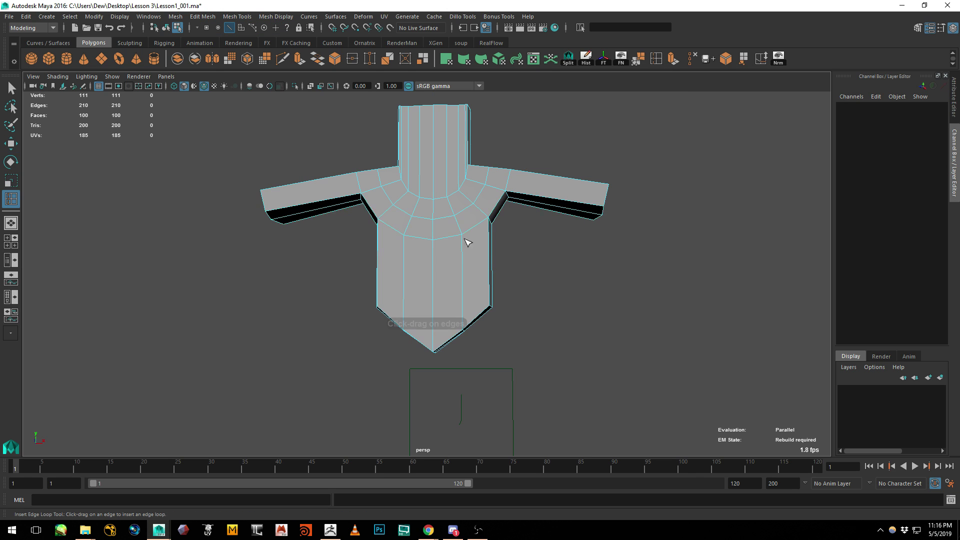
pyautogui.moveTo(420, 339); pyautogui.dragTo(450, 338)
pyautogui.keyDown('alt'); pyautogui.moveTo(519, 314); pyautogui.dragTo(457, 316); pyautogui.keyUp('alt')
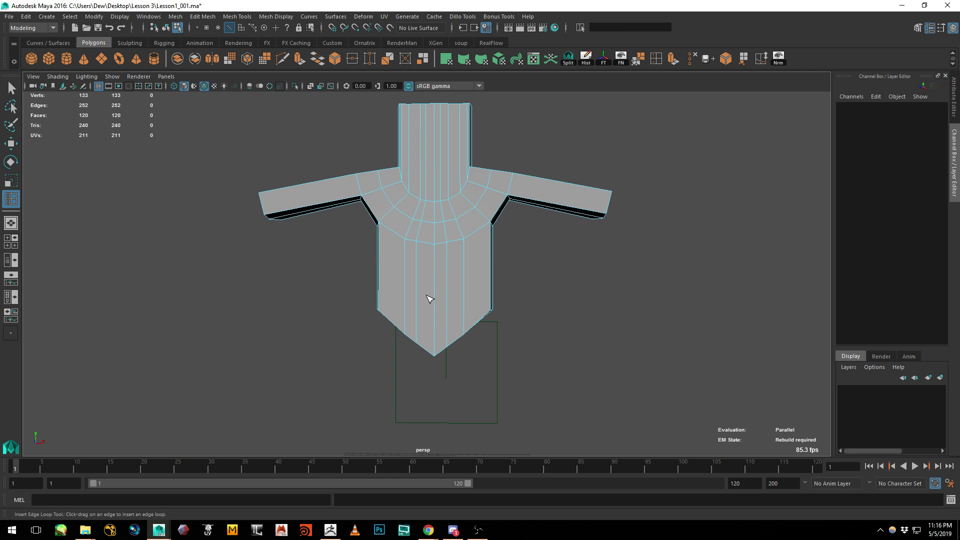
pyautogui.press('q')
# Extrude the eight outer underside faces of the pelvis straight down to the grid as two legs, leaving the central strip unextruded
pyautogui.keyDown('alt'); pyautogui.moveTo(367, 347); pyautogui.dragTo(426, 281); pyautogui.keyUp('alt')
pyautogui.moveTo(426, 281); pyautogui.dragTo(425, 297, button='right')
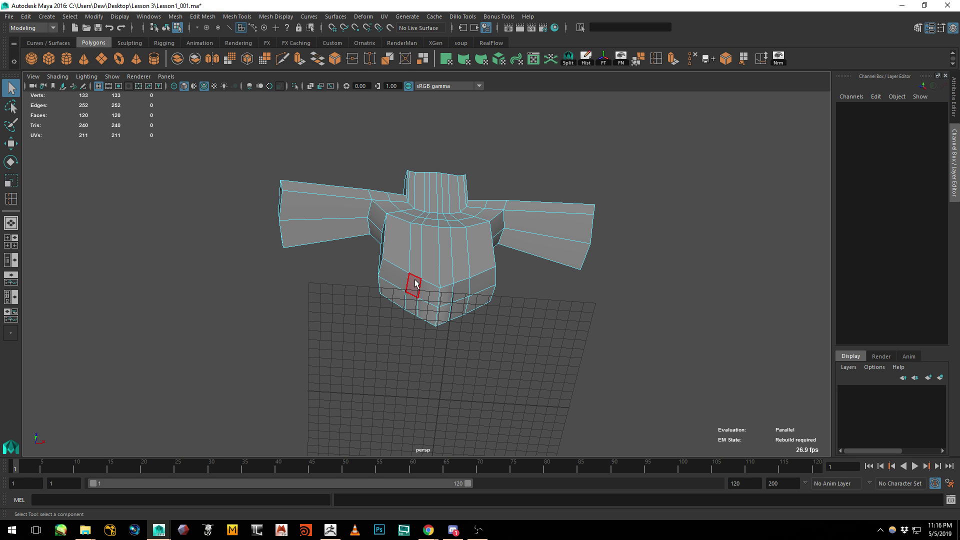
pyautogui.keyDown('alt'); pyautogui.moveTo(398, 205); pyautogui.dragTo(399, 296); pyautogui.keyUp('alt')
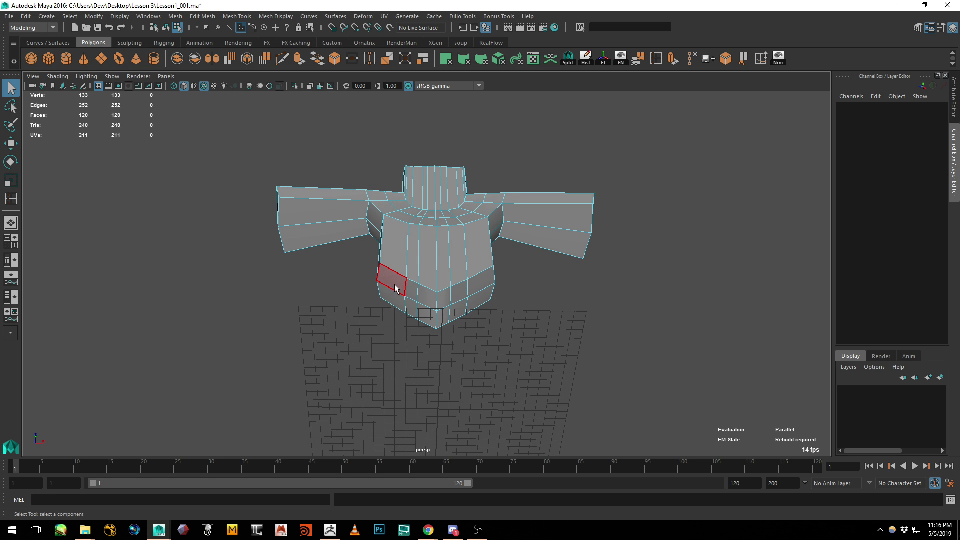
pyautogui.click(395, 285)
pyautogui.keyDown('shift'); pyautogui.click(394, 299); pyautogui.keyUp('shift')
pyautogui.keyDown('shift'); pyautogui.click(412, 292); pyautogui.keyUp('shift')
pyautogui.keyDown('shift'); pyautogui.click(413, 307); pyautogui.keyUp('shift')
pyautogui.keyDown('shift'); pyautogui.click(458, 295); pyautogui.keyUp('shift')
pyautogui.keyDown('shift'); pyautogui.click(460, 310); pyautogui.keyUp('shift')
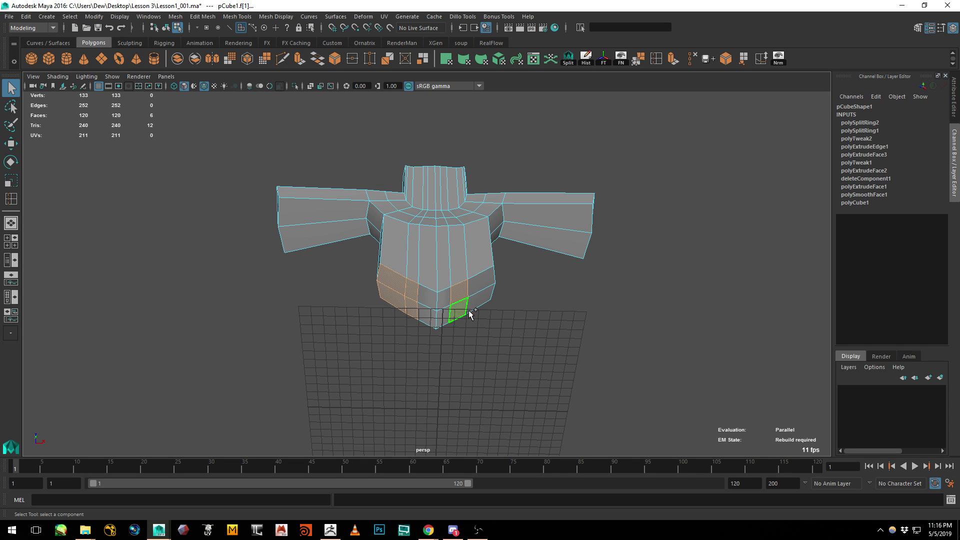
pyautogui.keyDown('shift'); pyautogui.click(481, 284); pyautogui.keyUp('shift')
pyautogui.keyDown('shift'); pyautogui.click(483, 299); pyautogui.keyUp('shift')
pyautogui.keyDown('alt'); pyautogui.moveTo(501, 233); pyautogui.dragTo(461, 280); pyautogui.keyUp('alt')
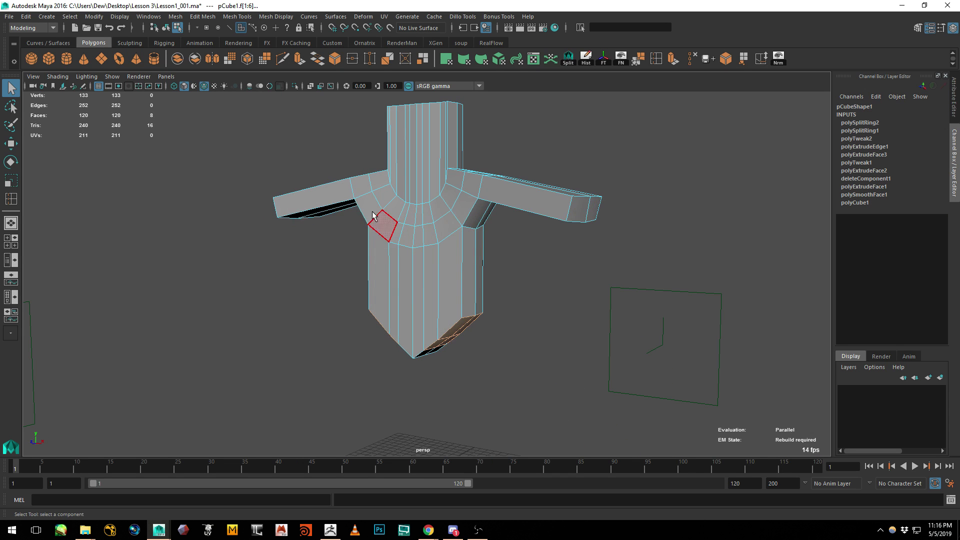
pyautogui.click(674, 59)
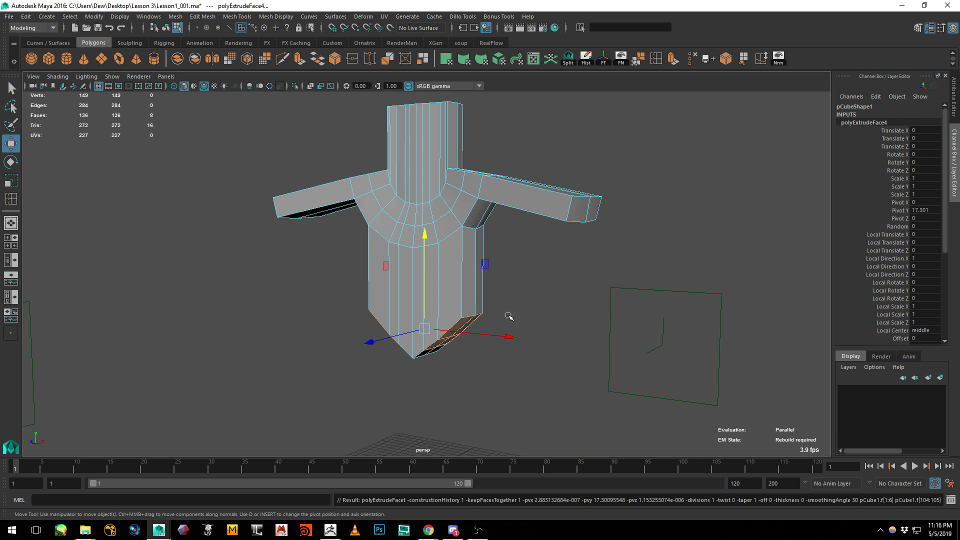
pyautogui.keyDown('alt'); pyautogui.moveTo(509, 316); pyautogui.dragTo(544, 244, button='middle'); pyautogui.keyUp('alt')
pyautogui.keyDown('alt'); pyautogui.moveTo(544, 244); pyautogui.dragTo(370, 250, button='right'); pyautogui.keyUp('alt')
pyautogui.keyDown('alt'); pyautogui.moveTo(371, 251); pyautogui.dragTo(379, 254); pyautogui.keyUp('alt')
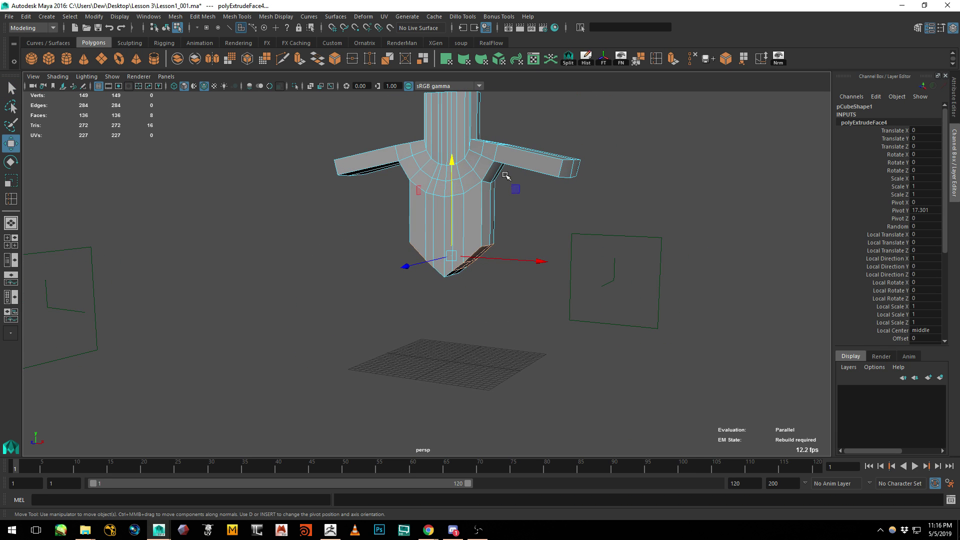
pyautogui.moveTo(506, 176); pyautogui.dragTo(511, 285, button='middle')
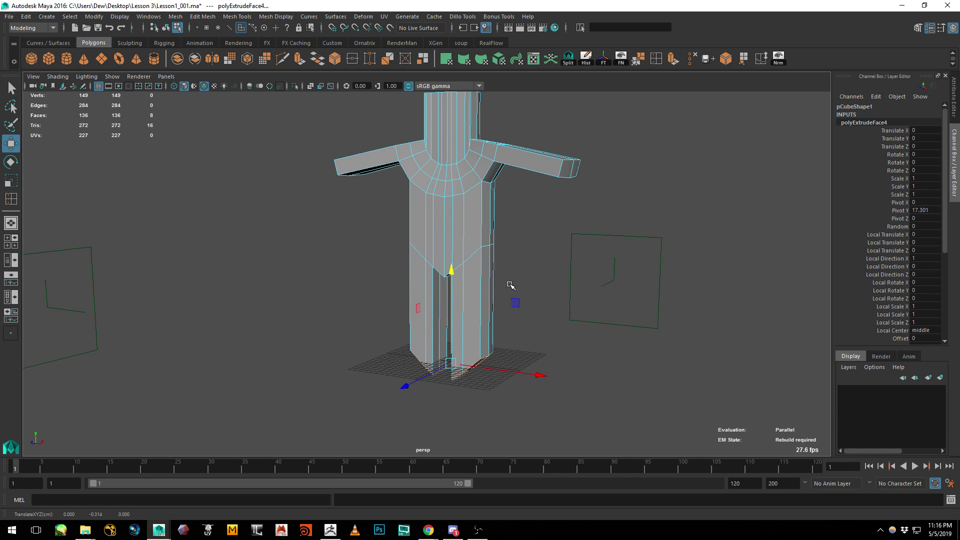
# Flatten the slanted bottom faces of both legs vertically so they end level
pyautogui.press('r')
pyautogui.moveTo(452, 274); pyautogui.dragTo(461, 364)
pyautogui.keyDown('alt'); pyautogui.moveTo(533, 338); pyautogui.dragTo(444, 349); pyautogui.keyUp('alt')
pyautogui.click(471, 290)
pyautogui.scroll(3, 444, 350)
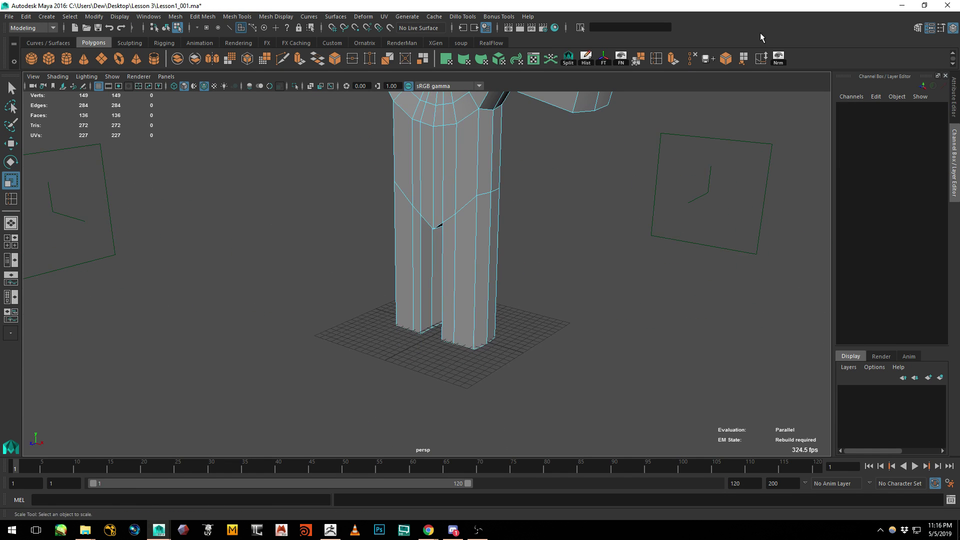
# Insert a horizontal edge loop around each leg at ankle height, just above the bottom
pyautogui.click(661, 62)
pyautogui.keyDown('alt'); pyautogui.moveTo(470, 300); pyautogui.dragTo(511, 287); pyautogui.keyUp('alt')
pyautogui.scroll(3, 488, 316)
pyautogui.click(477, 333)
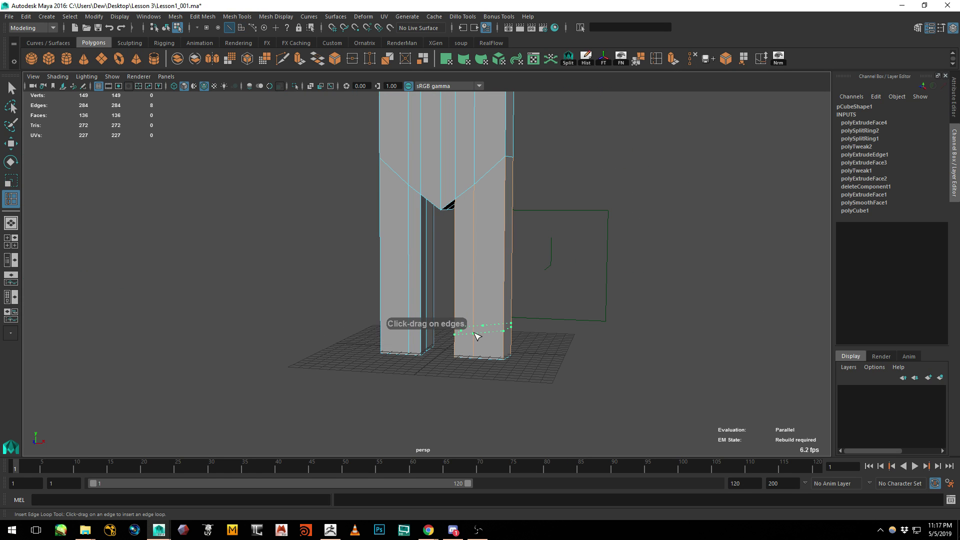
pyautogui.click(409, 332)
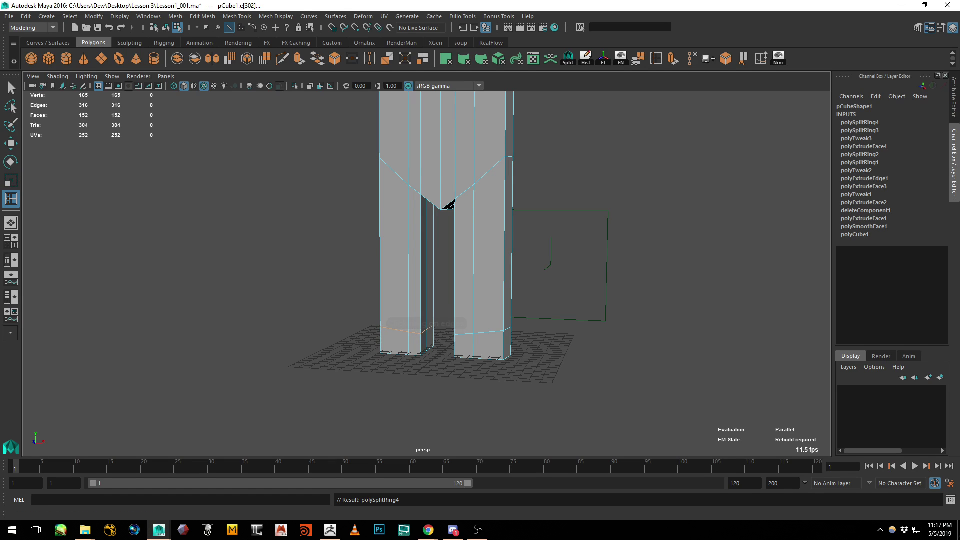
# Flatten the ankle edge loop of each leg vertically so both loops are level
pyautogui.press('q')
pyautogui.click(156, 232)
pyautogui.doubleClick(489, 338)
pyautogui.press('r')
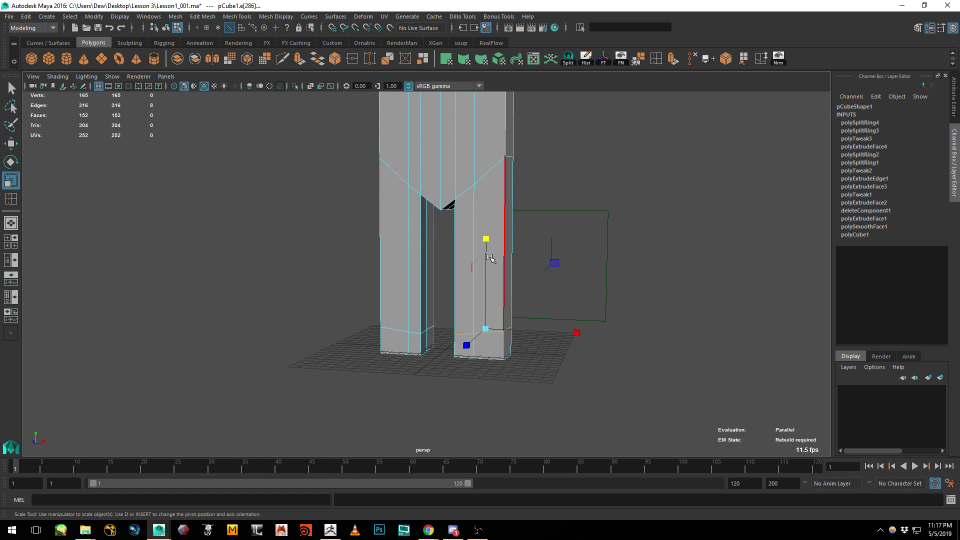
pyautogui.moveTo(486, 239); pyautogui.dragTo(486, 347)
pyautogui.doubleClick(409, 331)
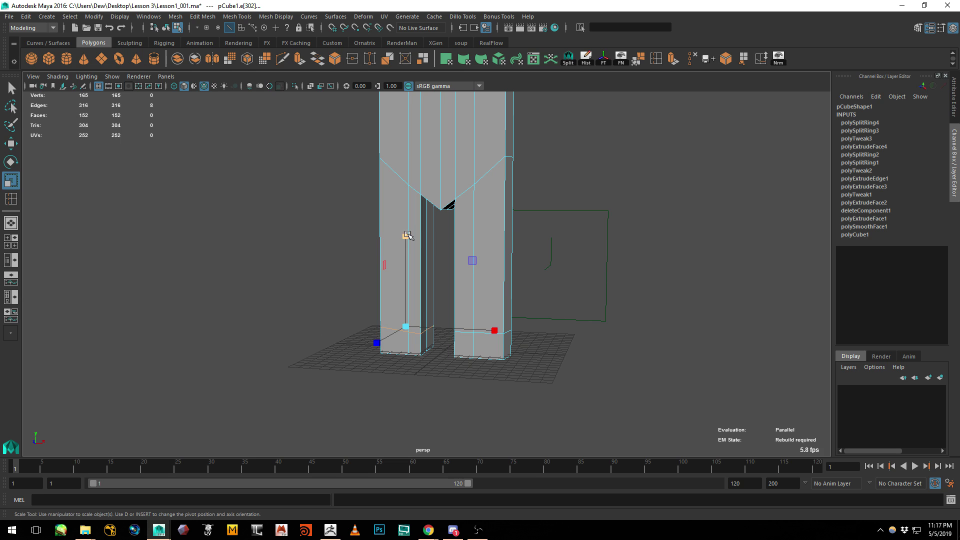
# Extrude the four front faces below the ankle loops forward to form both feet
pyautogui.moveTo(386, 260); pyautogui.dragTo(392, 280, button='right')
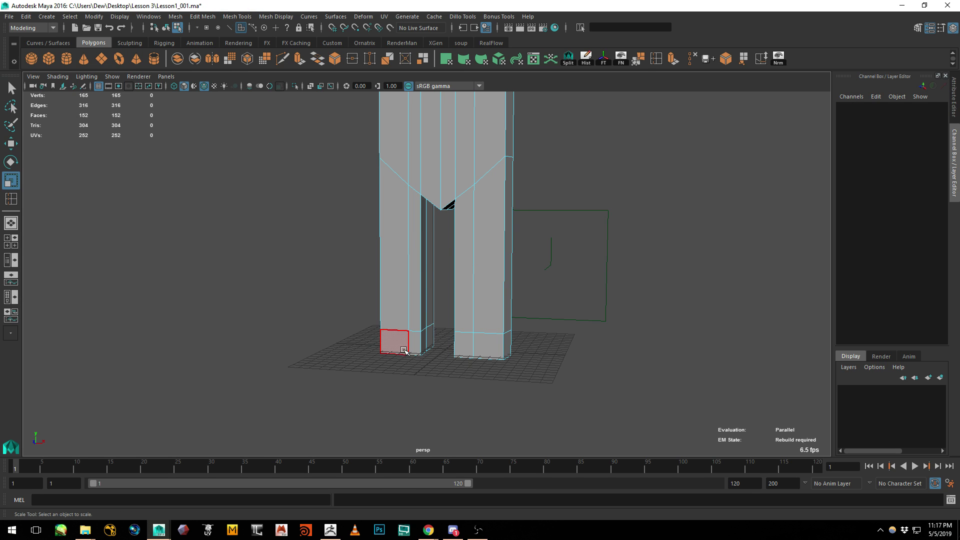
pyautogui.click(395, 341)
pyautogui.keyDown('shift'); pyautogui.click(462, 346); pyautogui.keyUp('shift')
pyautogui.keyDown('shift'); pyautogui.click(488, 345); pyautogui.keyUp('shift')
pyautogui.keyDown('alt'); pyautogui.moveTo(545, 339); pyautogui.dragTo(441, 344); pyautogui.keyUp('alt')
pyautogui.click(671, 58)
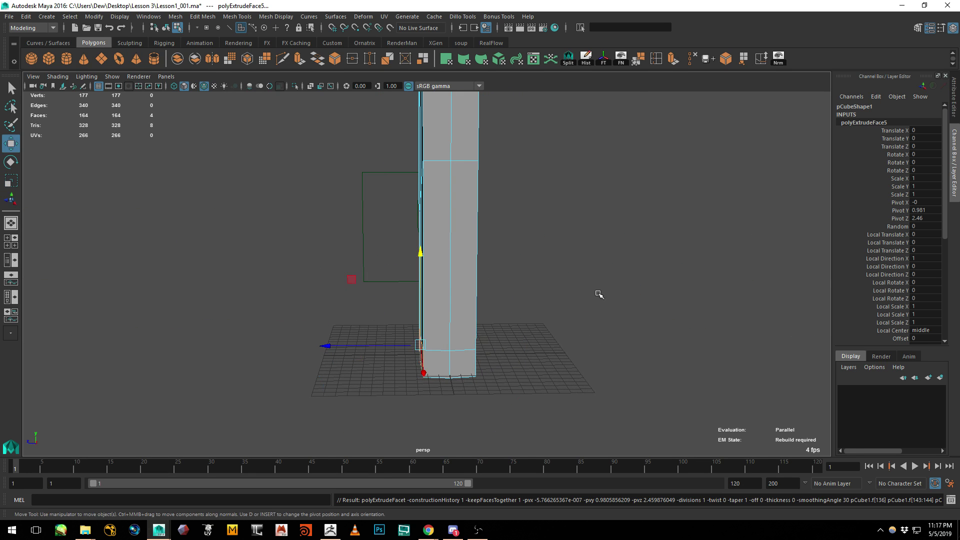
pyautogui.moveTo(596, 294); pyautogui.dragTo(484, 299, button='middle')
pyautogui.keyDown('alt'); pyautogui.moveTo(484, 298); pyautogui.dragTo(471, 280); pyautogui.keyUp('alt')
# Reduce the height of the toe faces and lower them to sole level so both feet taper toward the front
pyautogui.press('e')
pyautogui.press('r')
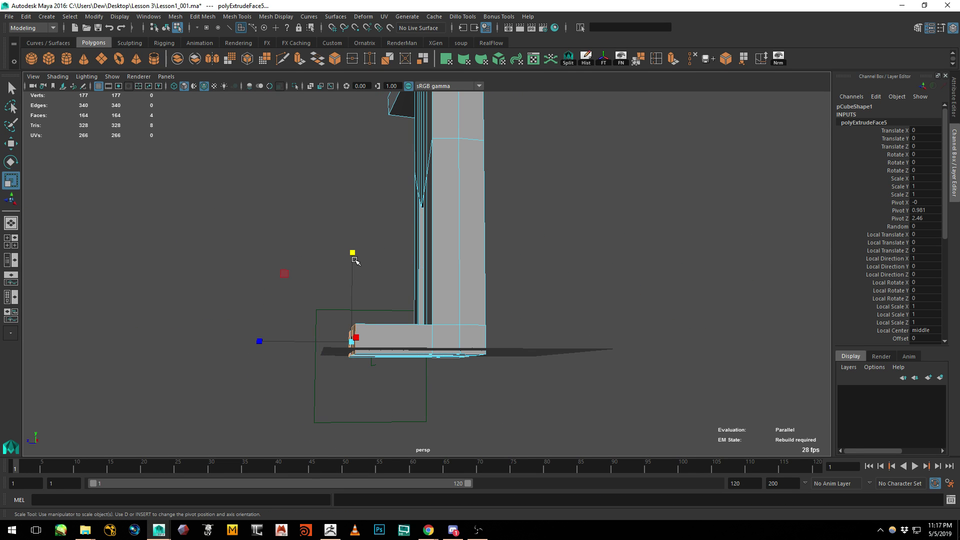
pyautogui.moveTo(354, 257); pyautogui.dragTo(342, 334)
pyautogui.press('w')
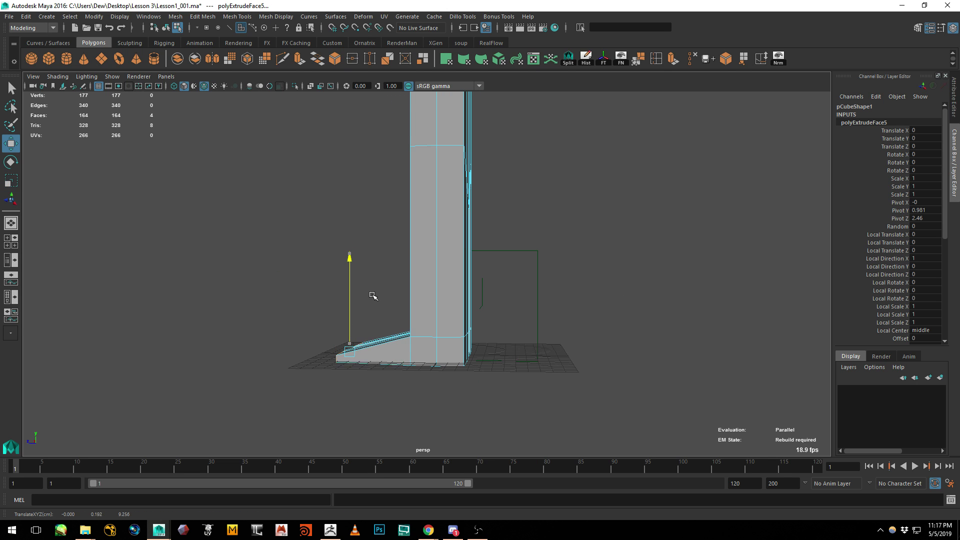
pyautogui.keyDown('alt'); pyautogui.moveTo(368, 296); pyautogui.dragTo(395, 314); pyautogui.keyUp('alt')
pyautogui.keyDown('alt'); pyautogui.moveTo(488, 375); pyautogui.dragTo(474, 365); pyautogui.keyUp('alt')
pyautogui.click(400, 295)
# Examine the full body blockout from several angles, checking the head column, arms, pelvis, legs and feet
pyautogui.keyDown('alt'); pyautogui.moveTo(401, 295); pyautogui.dragTo(465, 306); pyautogui.keyUp('alt')
pyautogui.moveTo(472, 217); pyautogui.dragTo(490, 203, button='right')
pyautogui.keyDown('alt'); pyautogui.moveTo(490, 203); pyautogui.dragTo(531, 203); pyautogui.keyUp('alt')
pyautogui.keyDown('alt'); pyautogui.moveTo(532, 204); pyautogui.dragTo(488, 210, button='right'); pyautogui.keyUp('alt')
pyautogui.keyDown('alt'); pyautogui.moveTo(488, 210); pyautogui.dragTo(463, 287, button='middle'); pyautogui.keyUp('alt')
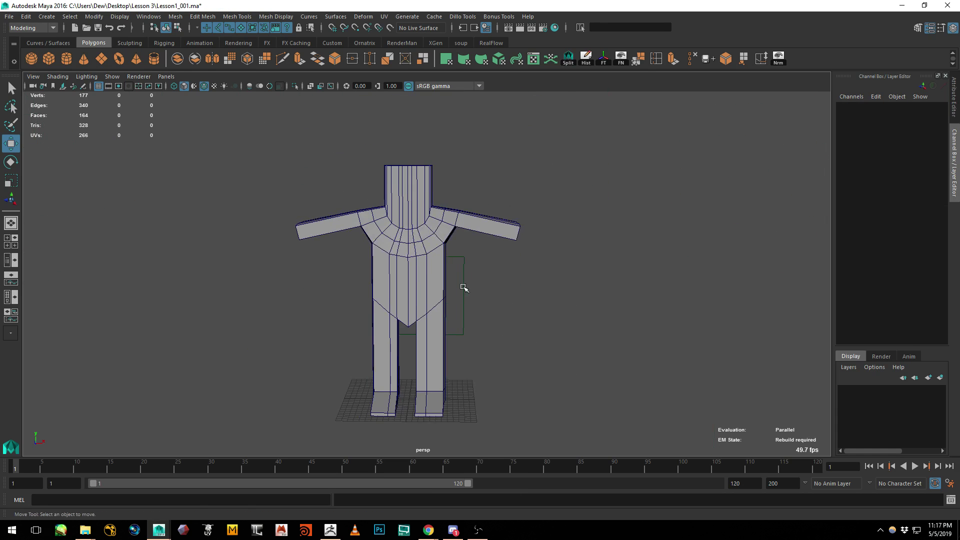
pyautogui.keyDown('alt'); pyautogui.moveTo(463, 287); pyautogui.dragTo(427, 279); pyautogui.keyUp('alt')
pyautogui.keyDown('alt'); pyautogui.moveTo(426, 279); pyautogui.dragTo(435, 240, button='middle'); pyautogui.keyUp('alt')
pyautogui.keyDown('alt'); pyautogui.moveTo(435, 240); pyautogui.dragTo(543, 288, button='right'); pyautogui.keyUp('alt')
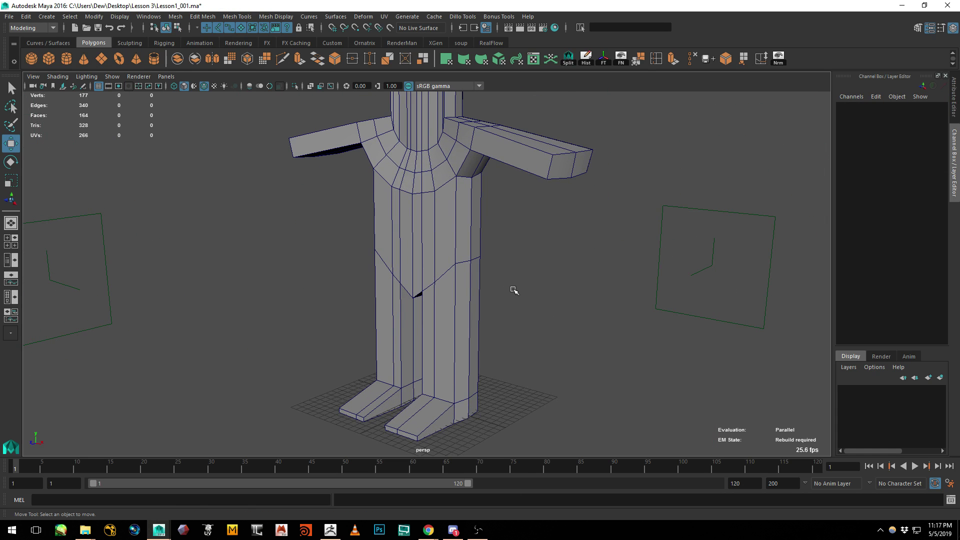
pyautogui.keyDown('alt'); pyautogui.moveTo(548, 199); pyautogui.dragTo(404, 152); pyautogui.keyUp('alt')
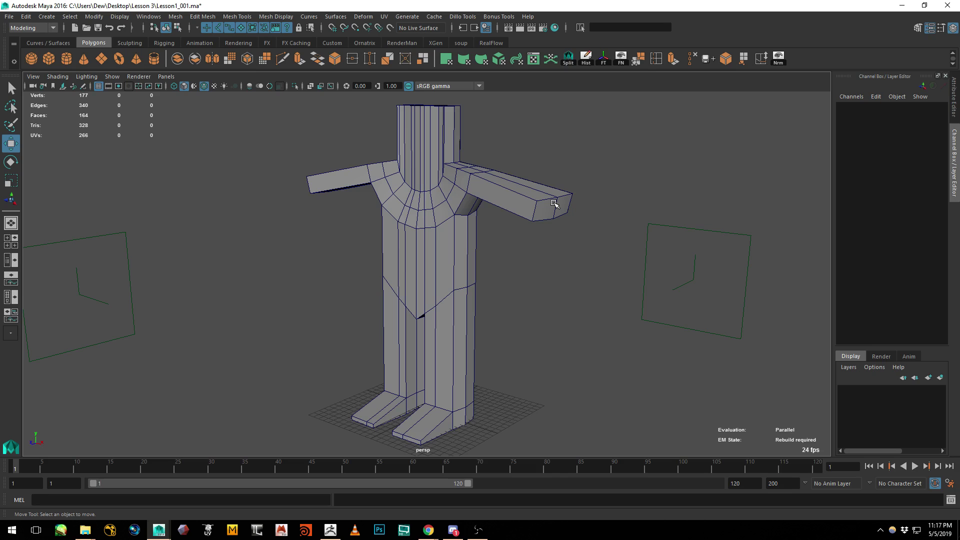
pyautogui.keyDown('alt'); pyautogui.moveTo(435, 221); pyautogui.dragTo(631, 95); pyautogui.keyUp('alt')
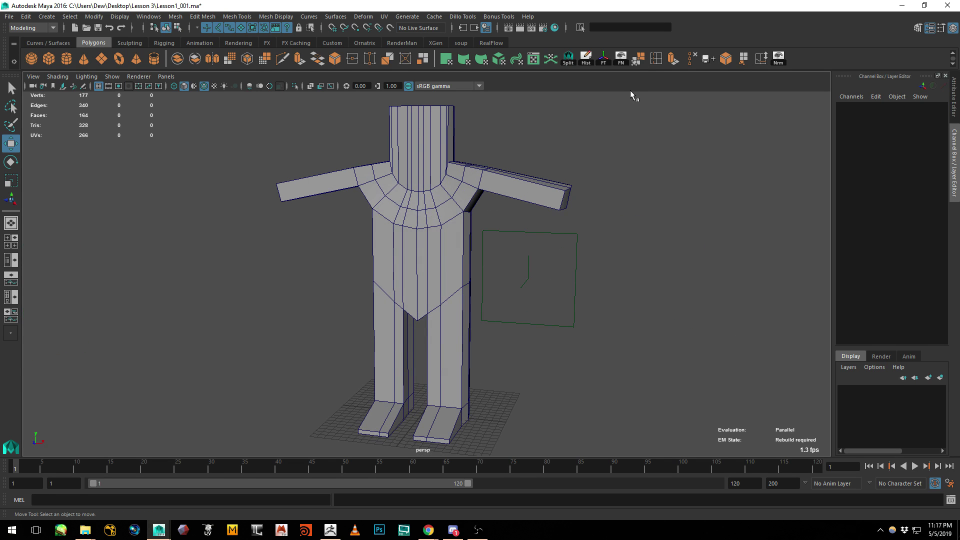
pyautogui.click(657, 59)
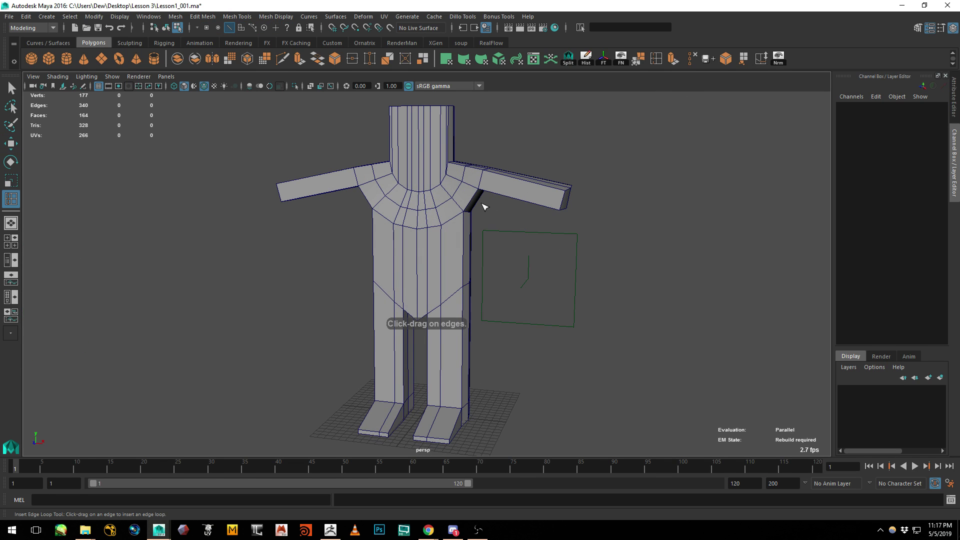
pyautogui.keyDown('alt'); pyautogui.moveTo(428, 220); pyautogui.dragTo(436, 221); pyautogui.keyUp('alt')
pyautogui.press('q')
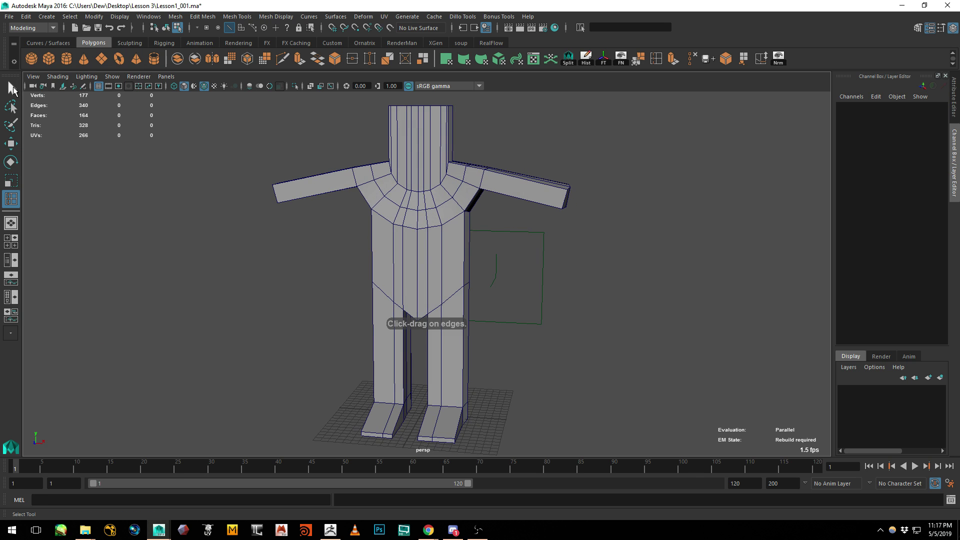
# Raise the vertex on top of the character's left shoulder into a peak, then return to object selection
pyautogui.keyDown('alt'); pyautogui.moveTo(435, 221); pyautogui.dragTo(493, 282, button='right'); pyautogui.keyUp('alt')
pyautogui.moveTo(475, 215); pyautogui.dragTo(474, 188, button='right')
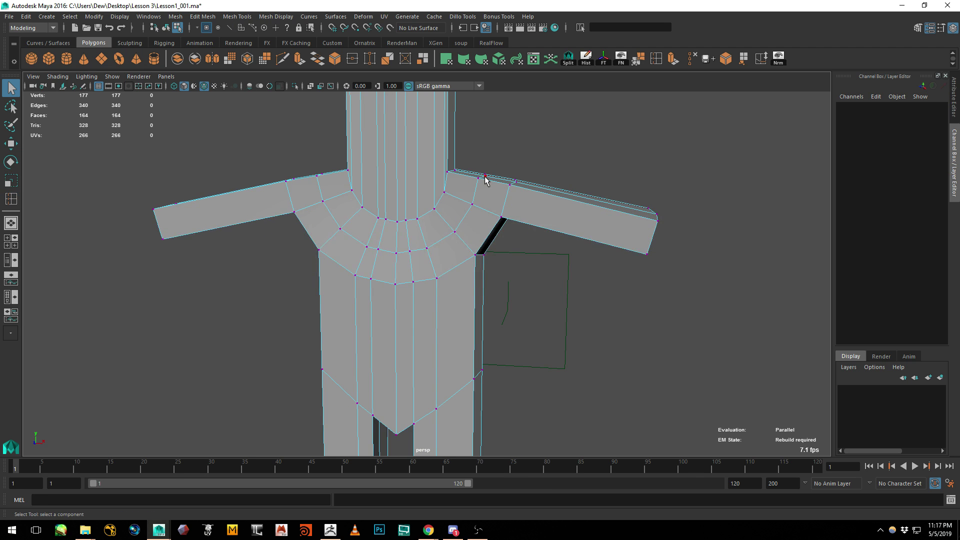
pyautogui.click(485, 179)
pyautogui.press('w')
pyautogui.moveTo(488, 178); pyautogui.dragTo(550, 181)
pyautogui.click(517, 200)
pyautogui.moveTo(511, 199); pyautogui.dragTo(552, 178, button='right')
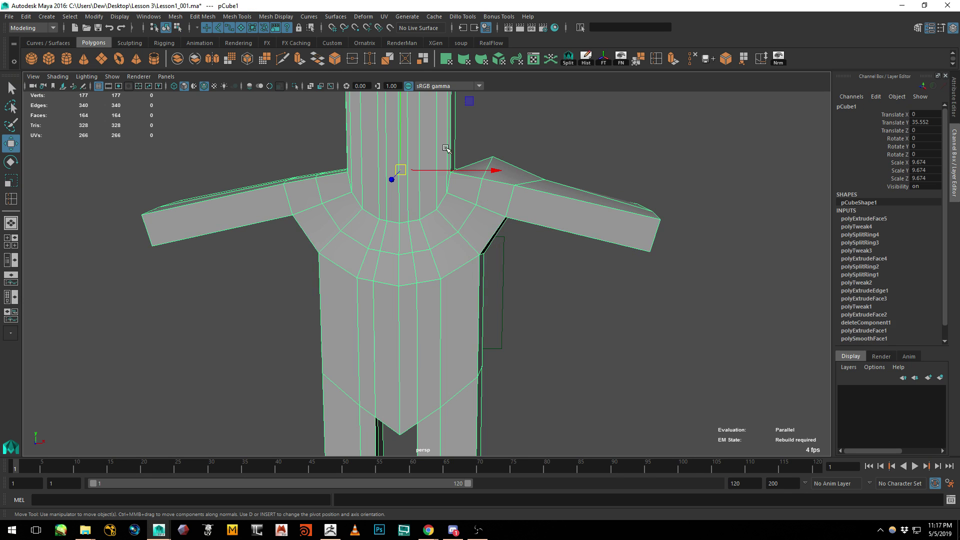
# Insert two edge loops into the curved rings of faces around the upper chest and shoulders
pyautogui.click(657, 58)
pyautogui.keyDown('alt'); pyautogui.moveTo(515, 248); pyautogui.dragTo(539, 205, button='middle'); pyautogui.keyUp('alt')
pyautogui.keyDown('alt'); pyautogui.moveTo(538, 205); pyautogui.dragTo(473, 199, button='right'); pyautogui.keyUp('alt')
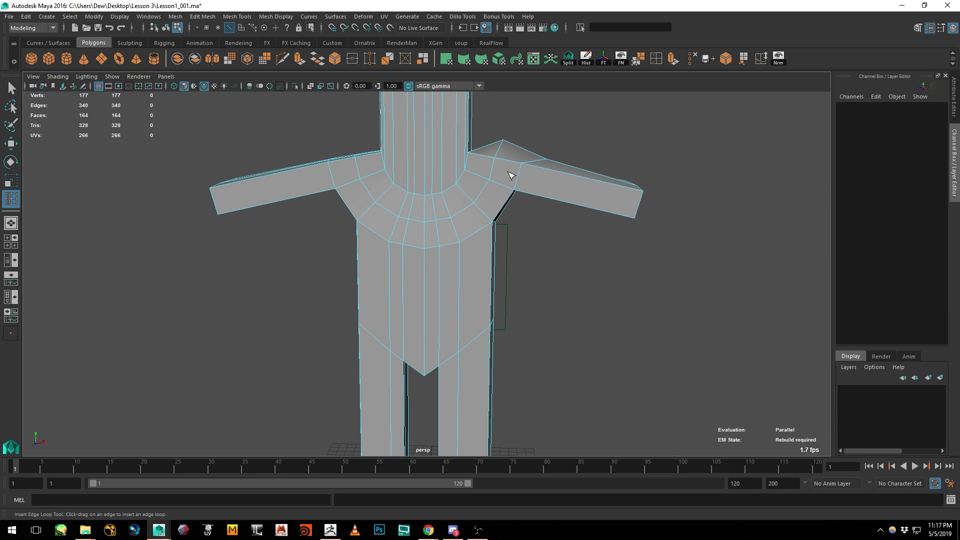
pyautogui.moveTo(503, 191); pyautogui.dragTo(494, 213)
pyautogui.moveTo(959, 115); pyautogui.dragTo(959, 9)
pyautogui.moveTo(565, 174); pyautogui.dragTo(560, 173)
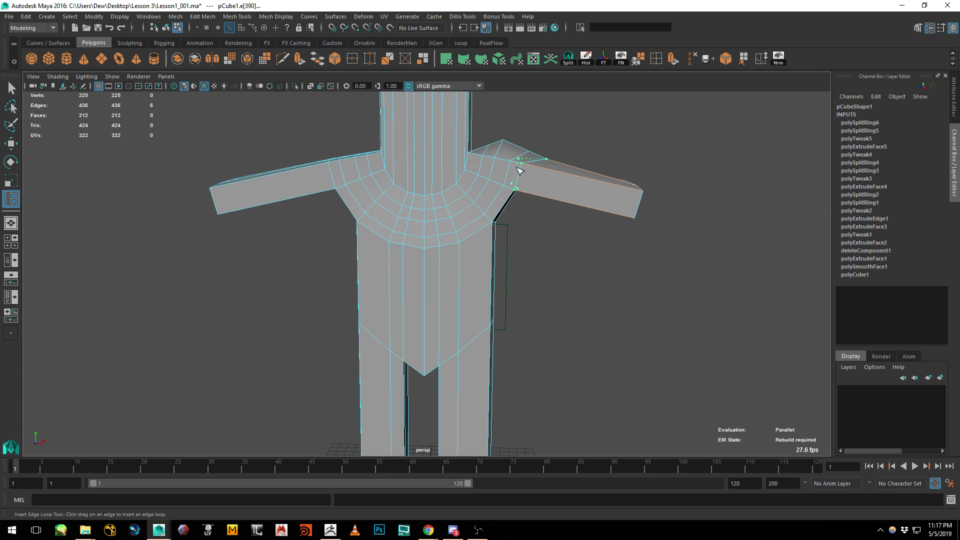
# Insert three edge loops spaced along the character's left arm from below the shoulder to the wrist
pyautogui.click(553, 190)
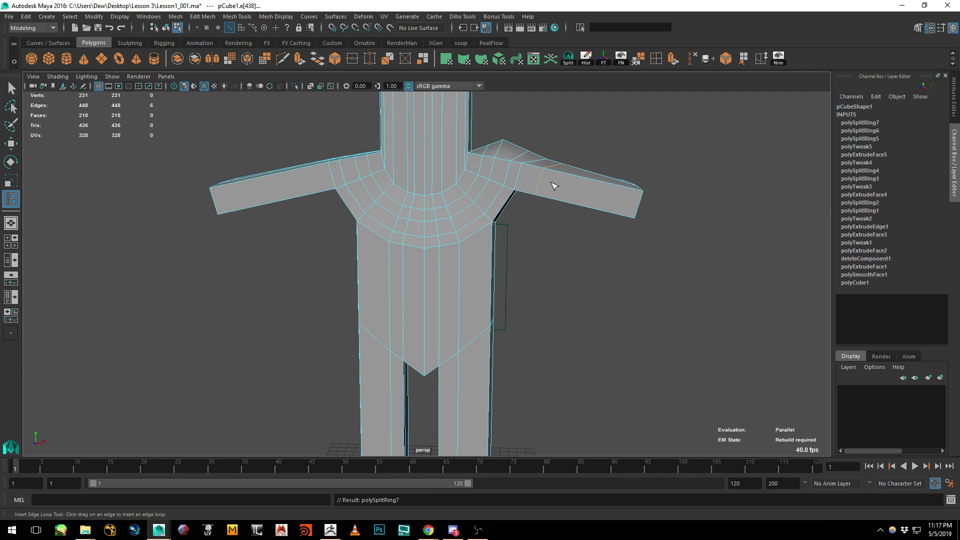
pyautogui.click(574, 181)
pyautogui.click(608, 193)
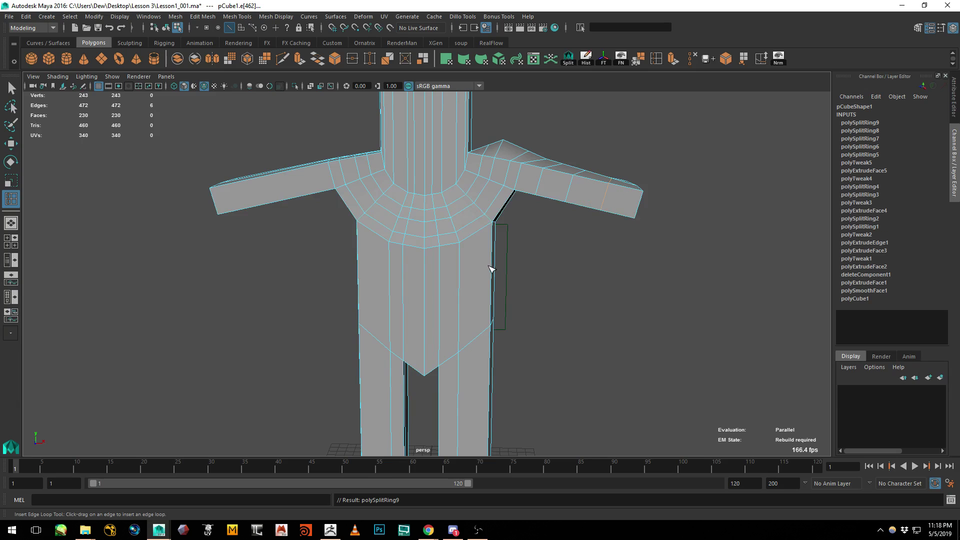
# Insert two edge loops around the torso between chest and pelvis and one around the character's left leg
pyautogui.click(461, 269)
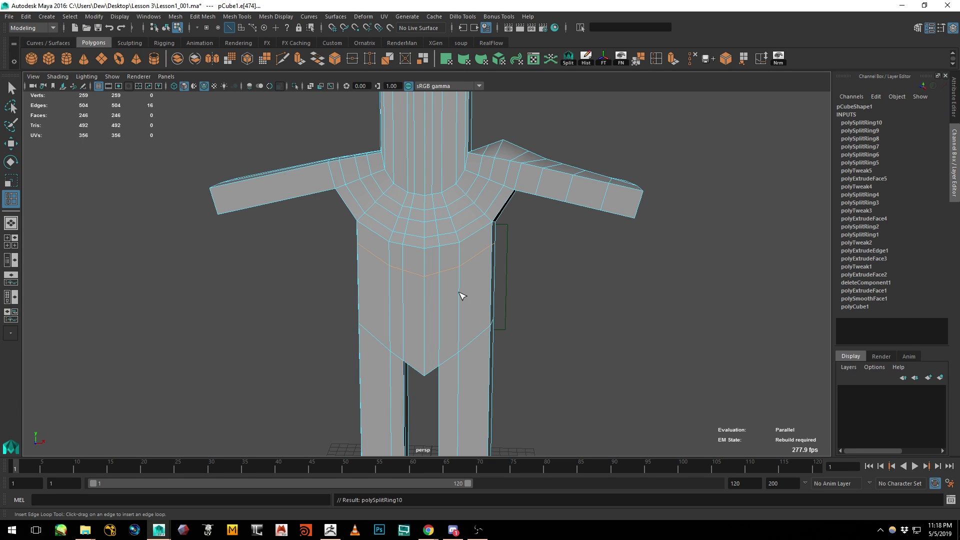
pyautogui.click(460, 303)
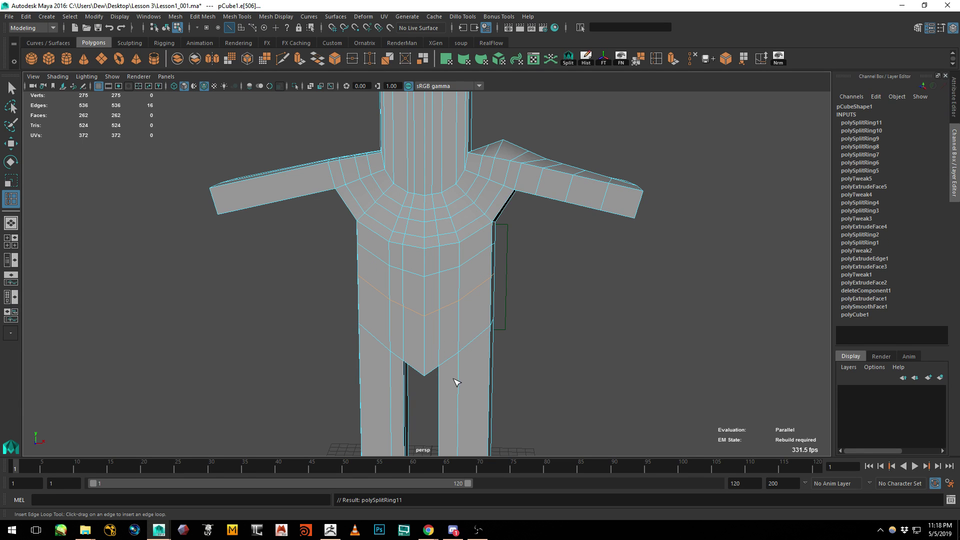
pyautogui.click(442, 403)
# Insert two edge loops across the character's left foot between ankle and toes
pyautogui.keyDown('alt'); pyautogui.moveTo(453, 368); pyautogui.dragTo(449, 178, button='middle'); pyautogui.keyUp('alt')
pyautogui.keyDown('alt'); pyautogui.moveTo(458, 313); pyautogui.dragTo(353, 318); pyautogui.keyUp('alt')
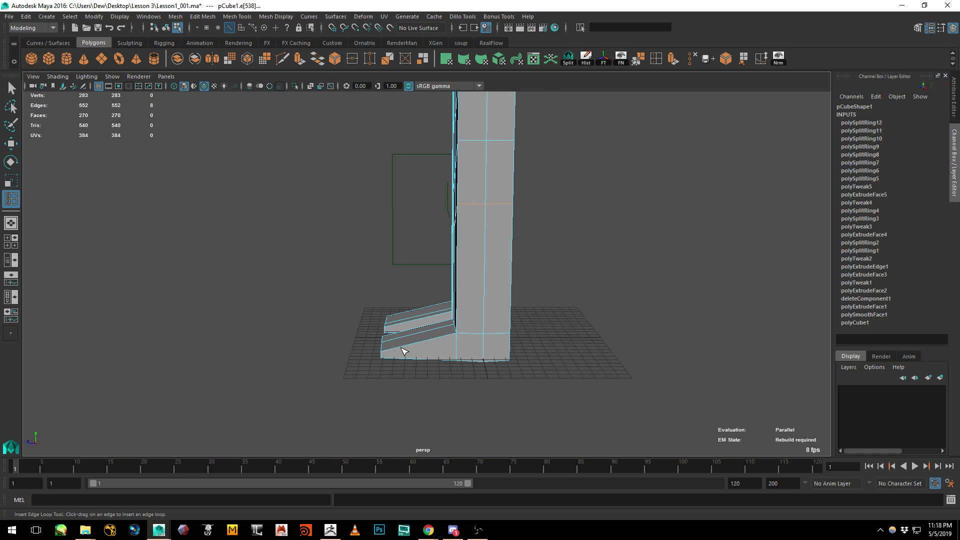
pyautogui.moveTo(400, 347); pyautogui.dragTo(553, 264)
pyautogui.click(434, 340)
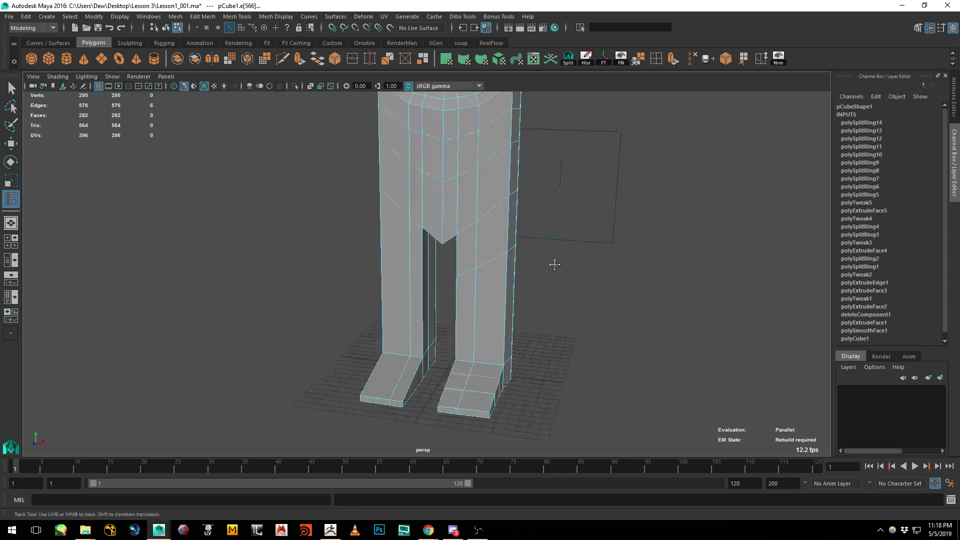
# Insert four edge loops around the head column, spaced from the neck base to near its open top
pyautogui.keyDown('alt'); pyautogui.moveTo(553, 263); pyautogui.dragTo(563, 380, button='middle'); pyautogui.keyUp('alt')
pyautogui.keyDown('alt'); pyautogui.moveTo(498, 194); pyautogui.dragTo(481, 279, button='middle'); pyautogui.keyUp('alt')
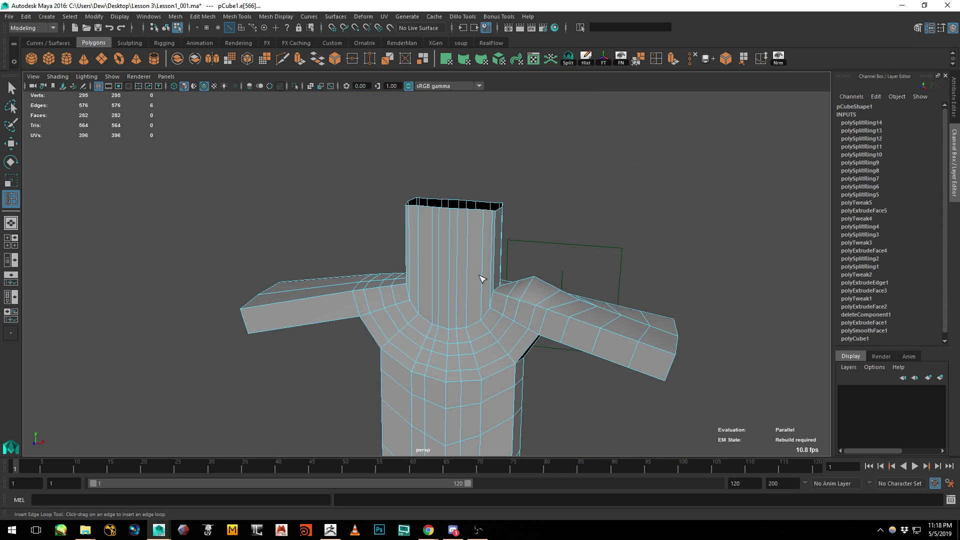
pyautogui.click(496, 298)
pyautogui.click(497, 253)
pyautogui.click(495, 239)
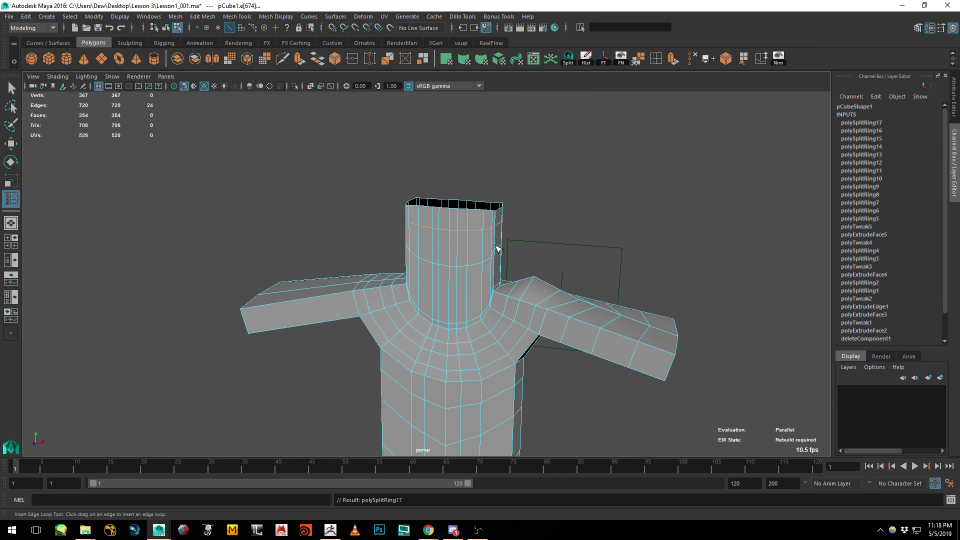
pyautogui.click(493, 279)
# Delete the end-cap faces at the wrists of both arms so the sleeves are open
pyautogui.keyDown('alt'); pyautogui.moveTo(553, 262); pyautogui.dragTo(626, 130, button='middle'); pyautogui.keyUp('alt')
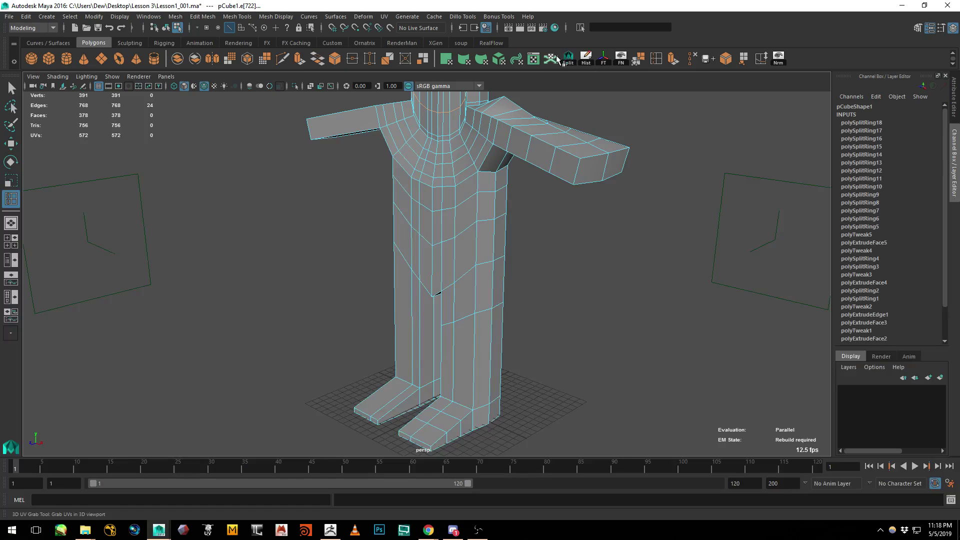
pyautogui.press('q')
pyautogui.click(255, 208)
pyautogui.moveTo(580, 166); pyautogui.dragTo(580, 194, button='right')
pyautogui.click(600, 170)
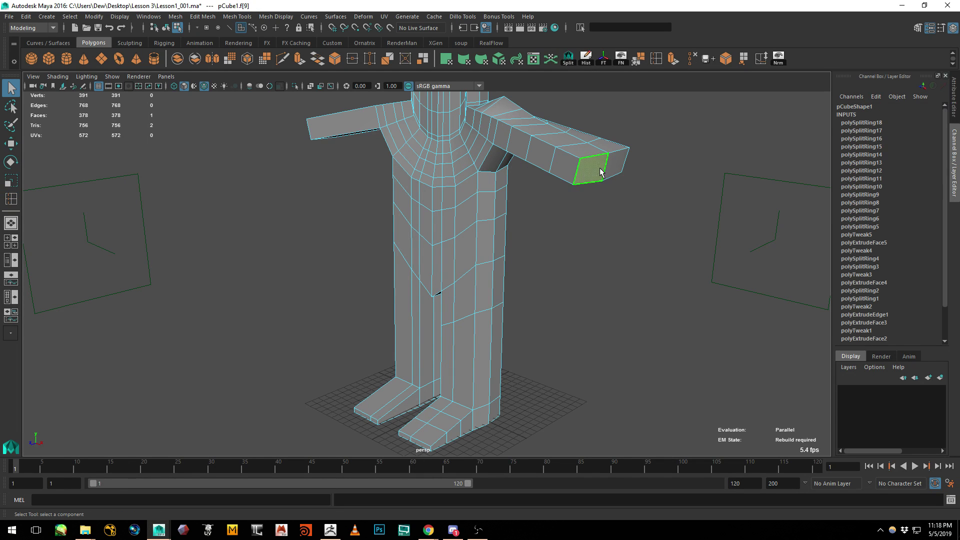
pyautogui.keyDown('shift'); pyautogui.click(616, 163); pyautogui.keyUp('shift')
pyautogui.keyDown('alt'); pyautogui.moveTo(542, 183); pyautogui.dragTo(272, 154); pyautogui.keyUp('alt')
pyautogui.keyDown('shift'); pyautogui.click(341, 143); pyautogui.keyUp('shift')
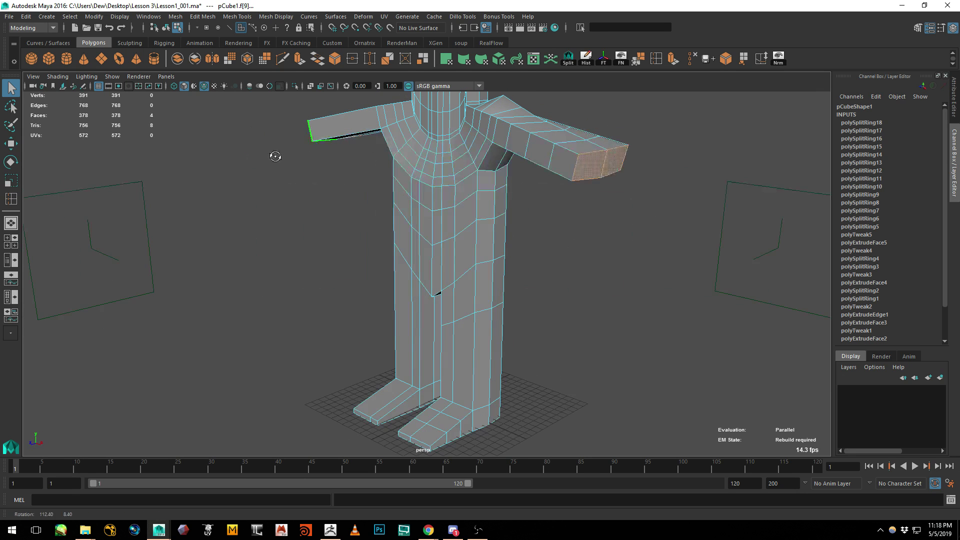
pyautogui.press('Delete')
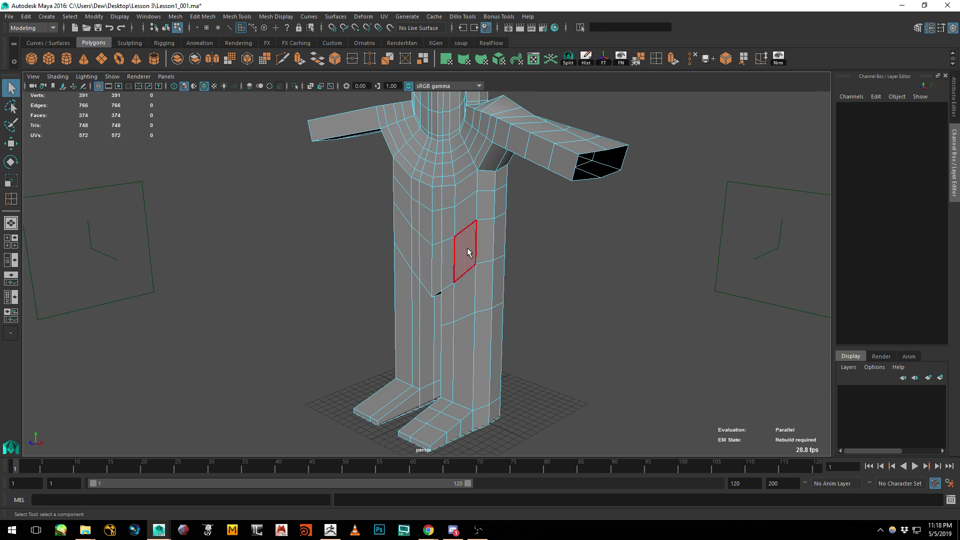
# Examine the subdivided blockout from several angles, checking the open arm ends, the armpits and the torso sides
pyautogui.keyDown('alt'); pyautogui.moveTo(435, 265); pyautogui.dragTo(479, 244); pyautogui.keyUp('alt')
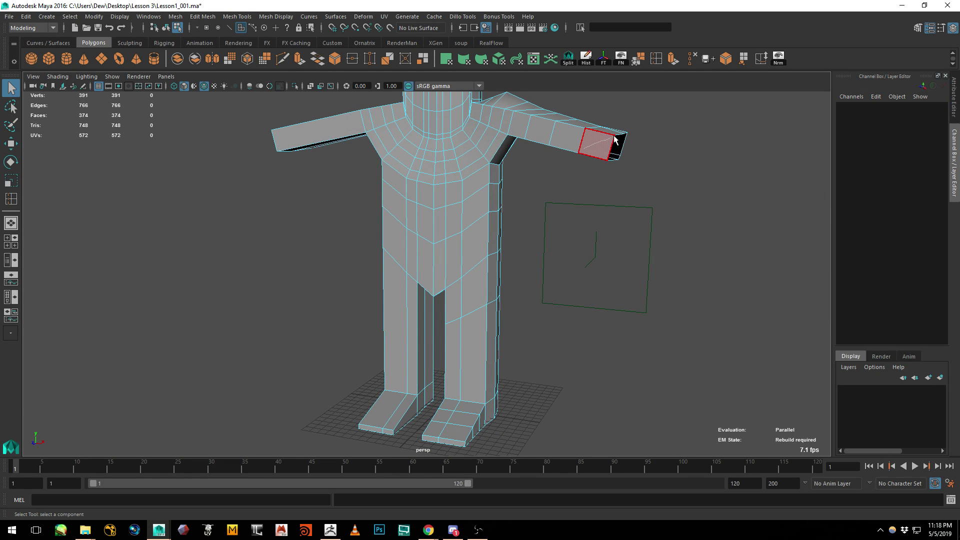
pyautogui.keyDown('alt'); pyautogui.moveTo(615, 140); pyautogui.dragTo(485, 184, button='right'); pyautogui.keyUp('alt')
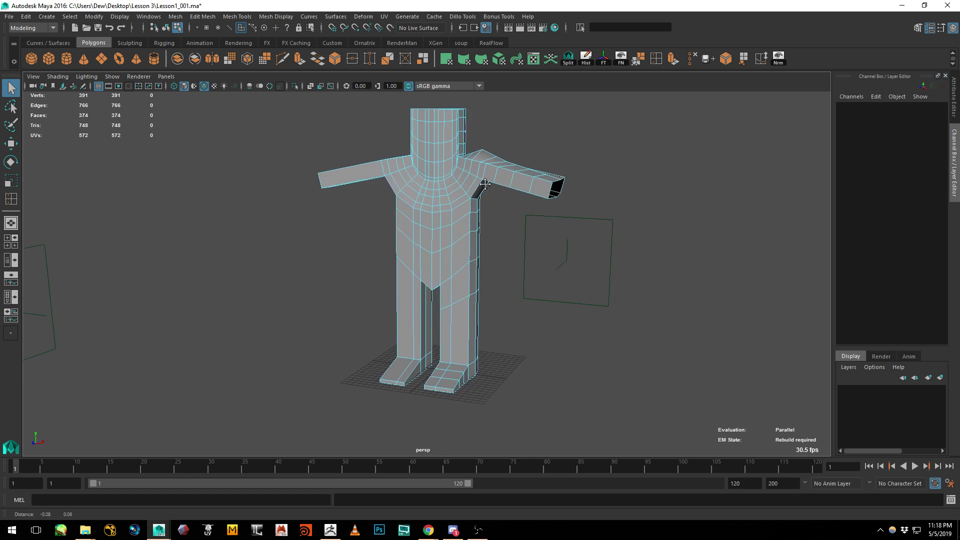
pyautogui.keyDown('alt'); pyautogui.moveTo(485, 184); pyautogui.dragTo(474, 209); pyautogui.keyUp('alt')
pyautogui.keyDown('alt'); pyautogui.moveTo(463, 271); pyautogui.dragTo(446, 243); pyautogui.keyUp('alt')
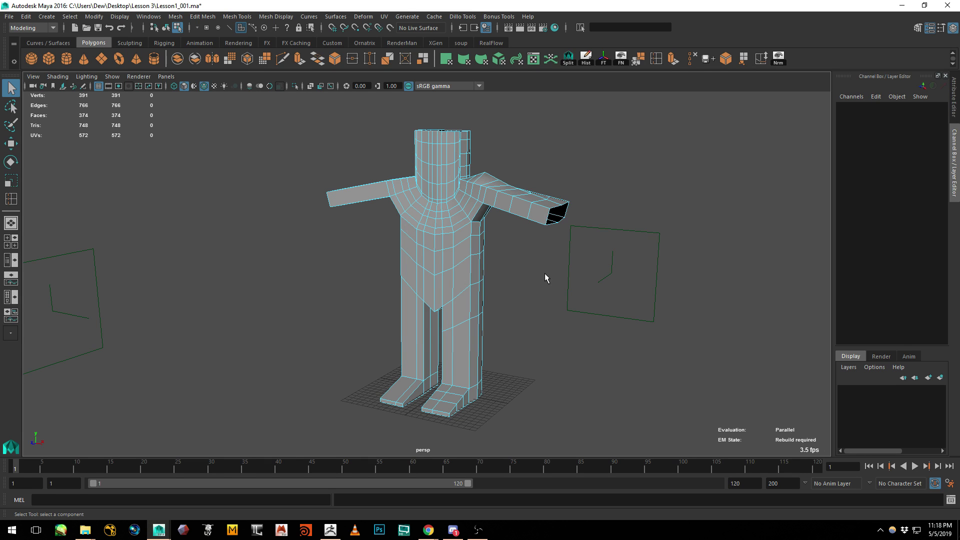
pyautogui.keyDown('alt'); pyautogui.moveTo(538, 235); pyautogui.dragTo(500, 243); pyautogui.keyUp('alt')
pyautogui.keyDown('alt'); pyautogui.moveTo(499, 243); pyautogui.dragTo(525, 220, button='right'); pyautogui.keyUp('alt')
pyautogui.keyDown('alt'); pyautogui.moveTo(475, 216); pyautogui.dragTo(497, 193); pyautogui.keyUp('alt')
pyautogui.keyDown('alt'); pyautogui.moveTo(497, 193); pyautogui.dragTo(480, 225, button='middle'); pyautogui.keyUp('alt')
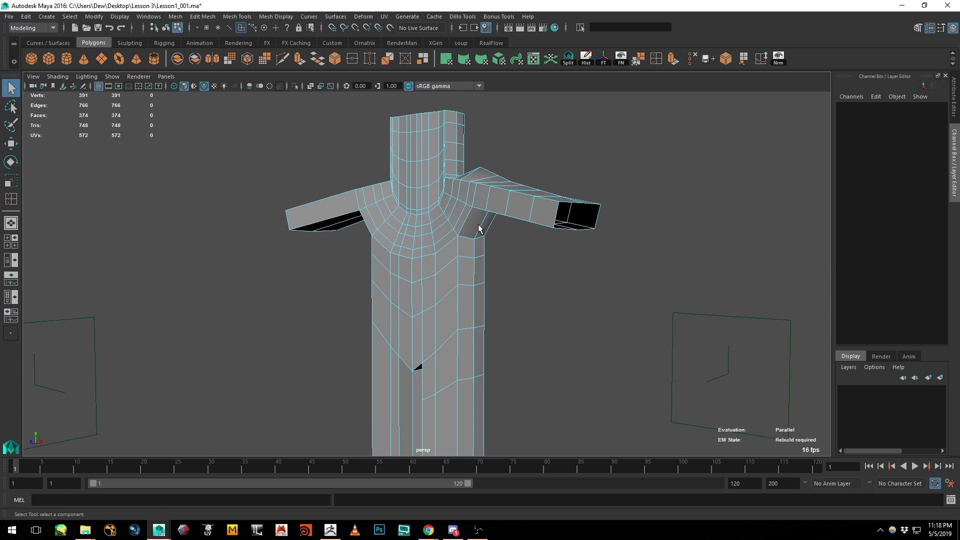
pyautogui.keyDown('alt'); pyautogui.moveTo(481, 225); pyautogui.dragTo(492, 227); pyautogui.keyUp('alt')
pyautogui.keyDown('alt'); pyautogui.moveTo(493, 228); pyautogui.dragTo(518, 231, button='right'); pyautogui.keyUp('alt')
pyautogui.keyDown('alt'); pyautogui.moveTo(518, 232); pyautogui.dragTo(481, 207); pyautogui.keyUp('alt')
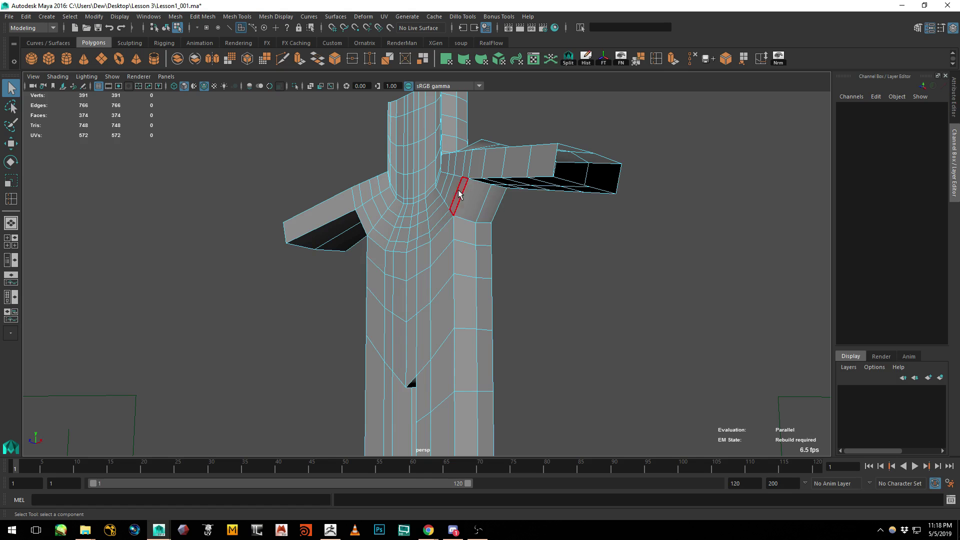
# Insert additional edge loops around the armpit and upper arm area
pyautogui.click(657, 59)
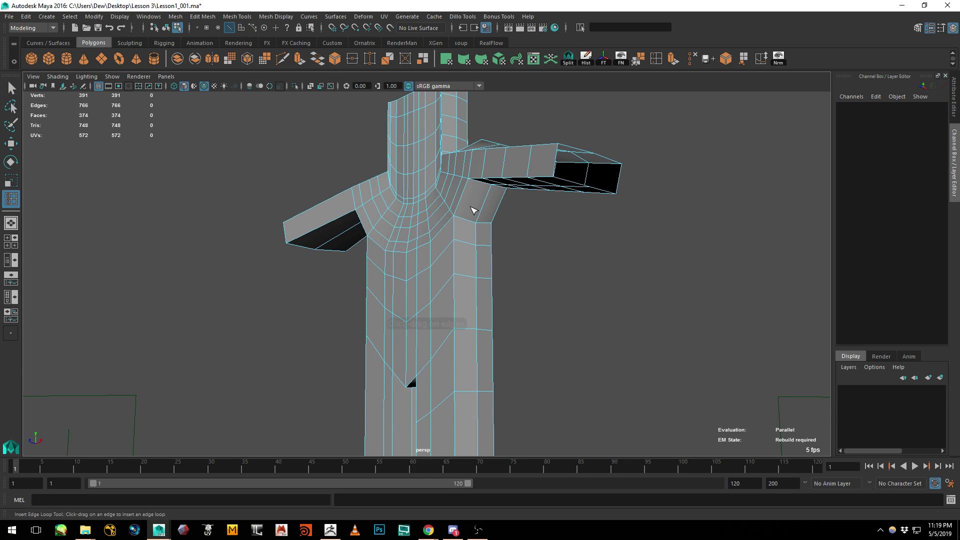
pyautogui.keyDown('alt'); pyautogui.moveTo(474, 208); pyautogui.dragTo(521, 194); pyautogui.keyUp('alt')
pyautogui.click(492, 184)
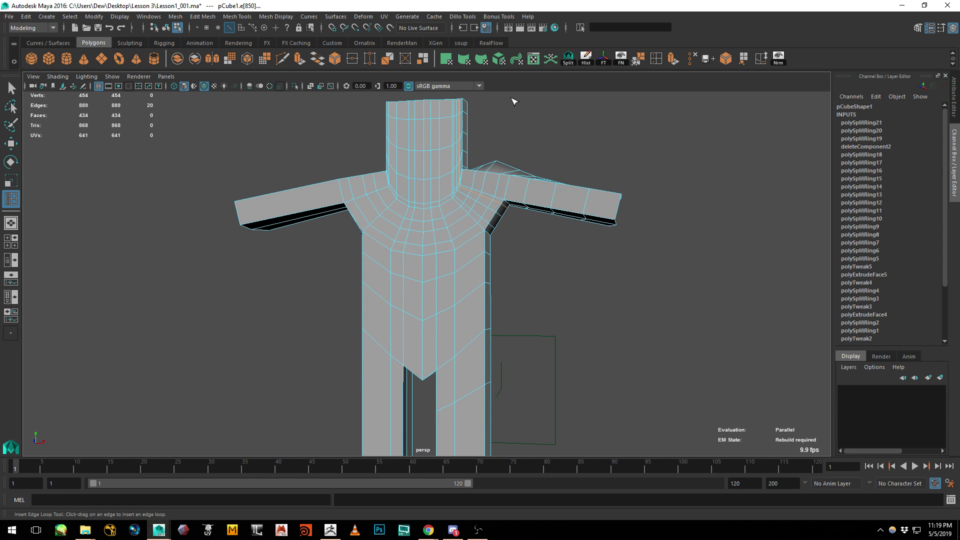
# Open the scene Lesson1_002.ma from the Lesson 3 folder
pyautogui.click(9, 16)
pyautogui.click(25, 33)
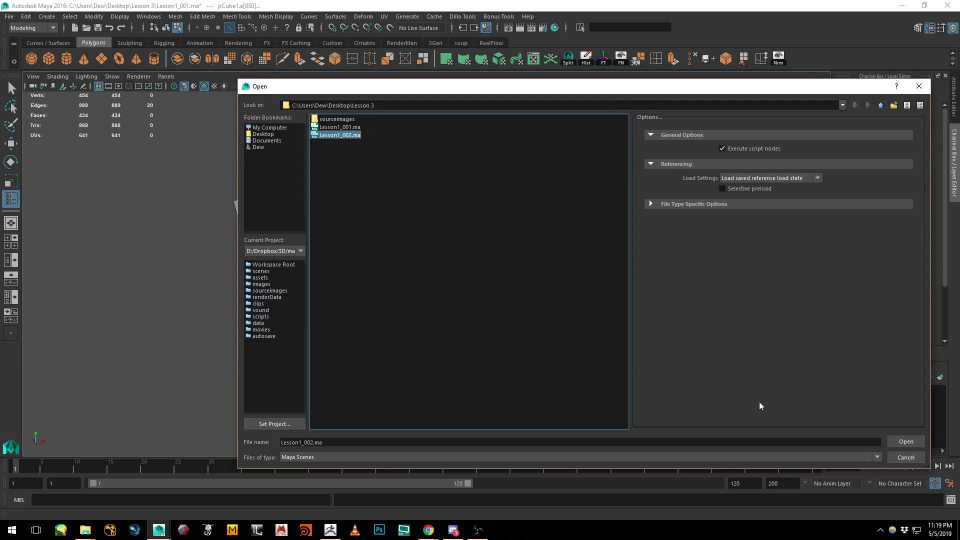
pyautogui.click(895, 442)
pyautogui.click(488, 268)
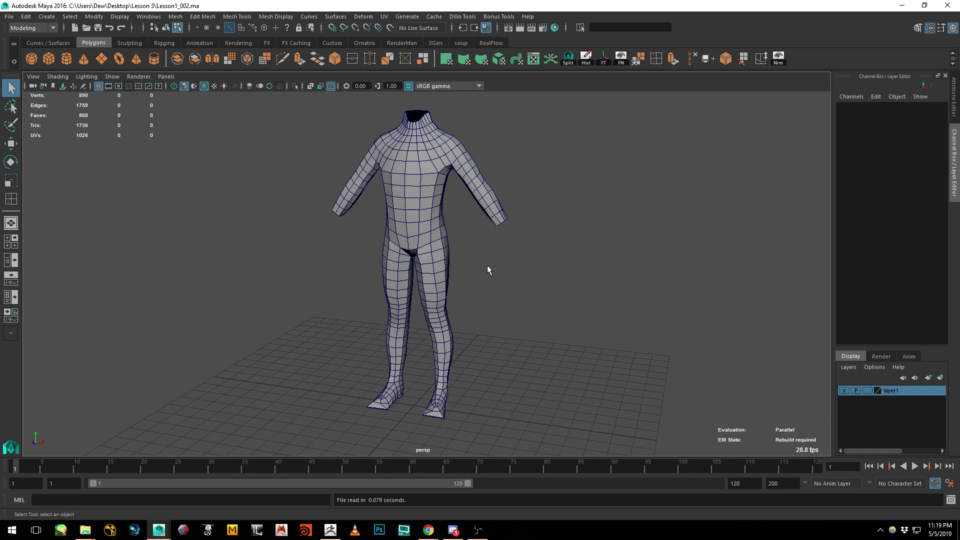
# Examine the refined body mesh, looking at the topology of its torso, shoulders, arms and legs
pyautogui.keyDown('alt'); pyautogui.moveTo(559, 204); pyautogui.dragTo(444, 198); pyautogui.keyUp('alt')
pyautogui.click(421, 170)
pyautogui.click(534, 165)
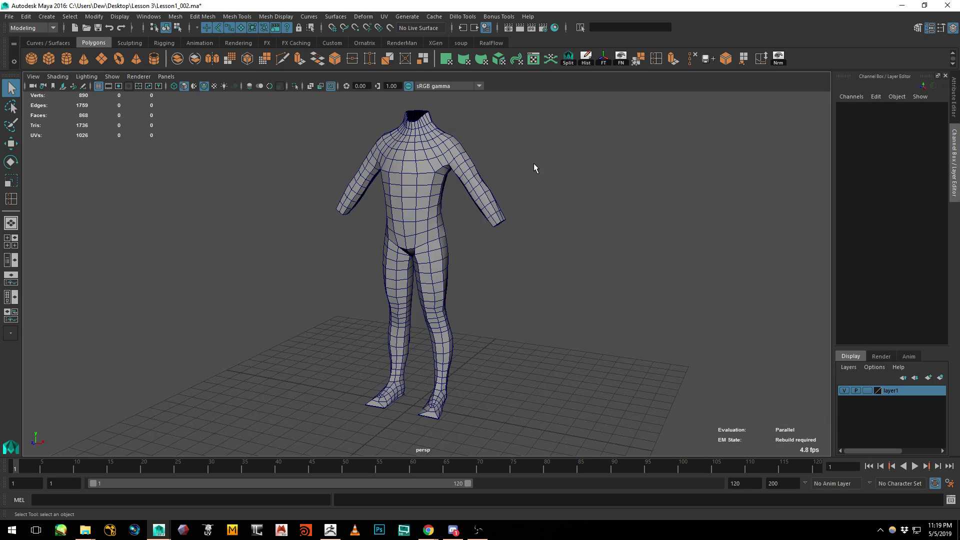
pyautogui.keyDown('alt'); pyautogui.moveTo(548, 266); pyautogui.dragTo(390, 180); pyautogui.keyUp('alt')
pyautogui.keyDown('alt'); pyautogui.moveTo(390, 180); pyautogui.dragTo(415, 238, button='middle'); pyautogui.keyUp('alt')
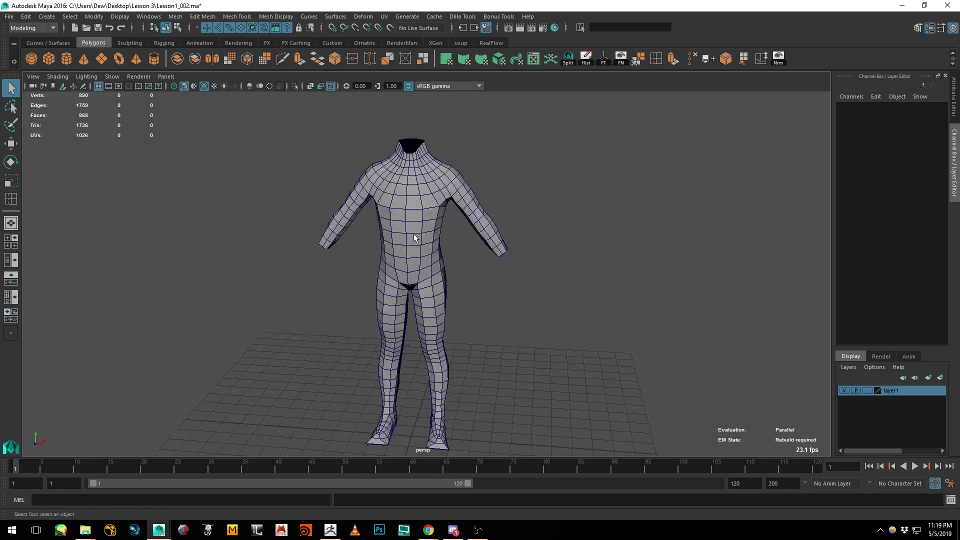
pyautogui.keyDown('alt'); pyautogui.moveTo(416, 238); pyautogui.dragTo(517, 208, button='right'); pyautogui.keyUp('alt')
# Try inserting edge loops around the chest, armpit and neck to trace the topology, undoing each attempt
pyautogui.click(656, 58)
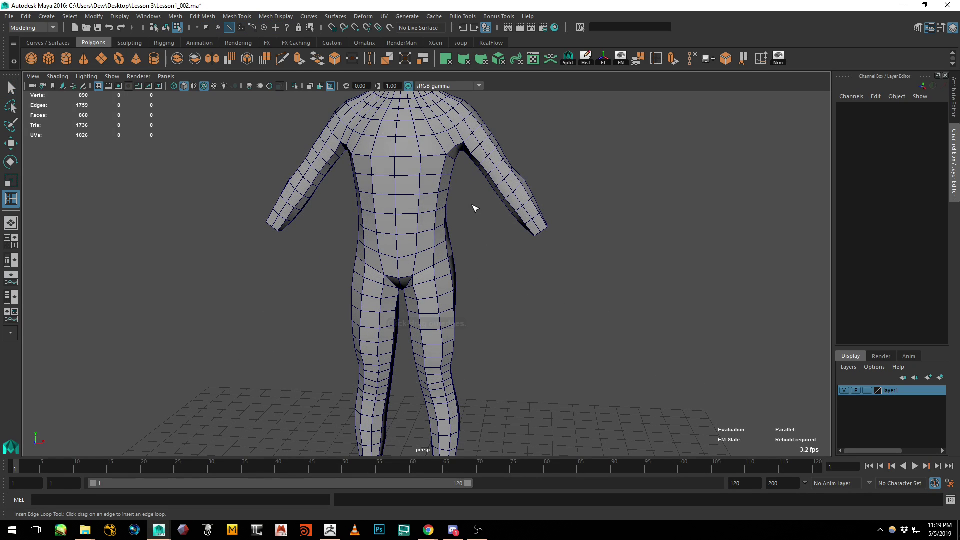
pyautogui.click(446, 187)
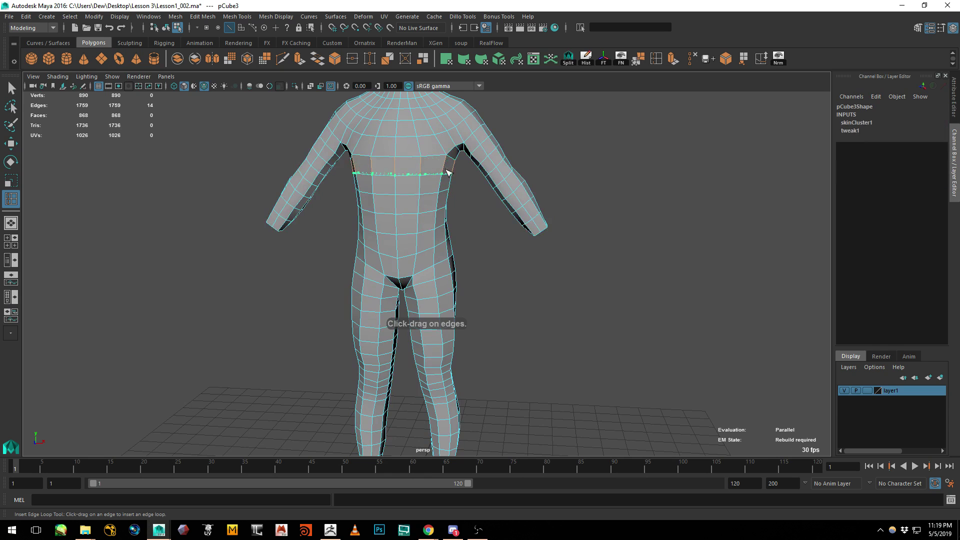
pyautogui.moveTo(454, 146); pyautogui.dragTo(471, 145)
pyautogui.hotkey('ctrl', 'z')
pyautogui.hotkey('ctrl', 'z')
pyautogui.keyDown('alt'); pyautogui.moveTo(477, 150); pyautogui.dragTo(487, 243, button='middle'); pyautogui.keyUp('alt')
pyautogui.keyDown('alt'); pyautogui.moveTo(511, 254); pyautogui.dragTo(556, 256, button='right'); pyautogui.keyUp('alt')
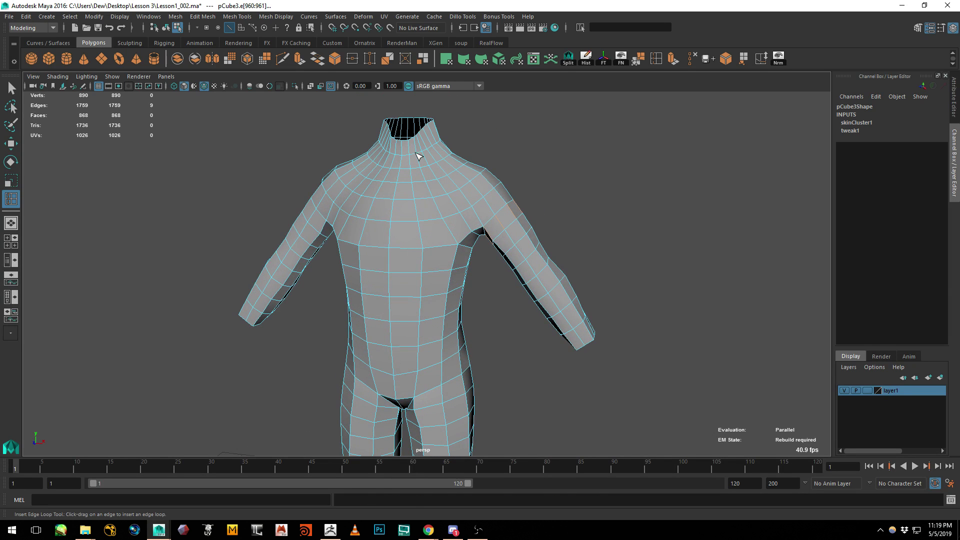
pyautogui.moveTo(426, 145); pyautogui.dragTo(425, 139)
pyautogui.hotkey('ctrl', 'z')
# Try an edge loop around the foot to trace its topology, undo it and leave the Insert Edge Loop tool
pyautogui.keyDown('alt'); pyautogui.moveTo(475, 213); pyautogui.dragTo(474, 130, button='middle'); pyautogui.keyUp('alt')
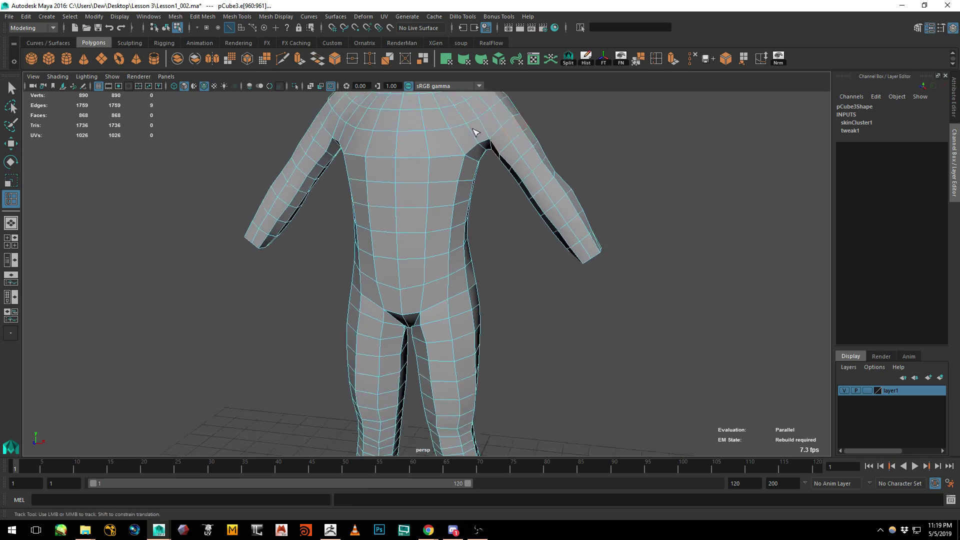
pyautogui.keyDown('alt'); pyautogui.moveTo(500, 380); pyautogui.dragTo(500, 238, button='middle'); pyautogui.keyUp('alt')
pyautogui.keyDown('alt'); pyautogui.moveTo(502, 240); pyautogui.dragTo(437, 189, button='right'); pyautogui.keyUp('alt')
pyautogui.keyDown('alt'); pyautogui.moveTo(437, 188); pyautogui.dragTo(354, 273); pyautogui.keyUp('alt')
pyautogui.keyDown('alt'); pyautogui.moveTo(355, 273); pyautogui.dragTo(440, 245, button='right'); pyautogui.keyUp('alt')
pyautogui.keyDown('alt'); pyautogui.moveTo(440, 245); pyautogui.dragTo(407, 266); pyautogui.keyUp('alt')
pyautogui.hotkey('ctrl', 'z')
pyautogui.keyDown('alt'); pyautogui.moveTo(407, 266); pyautogui.dragTo(452, 290, button='right'); pyautogui.keyUp('alt')
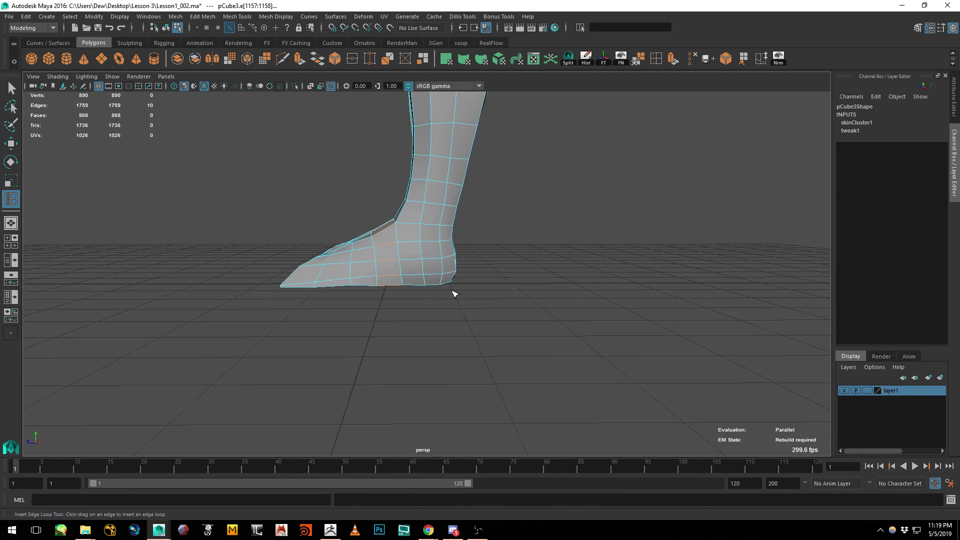
pyautogui.press('q')
pyautogui.click(333, 303)
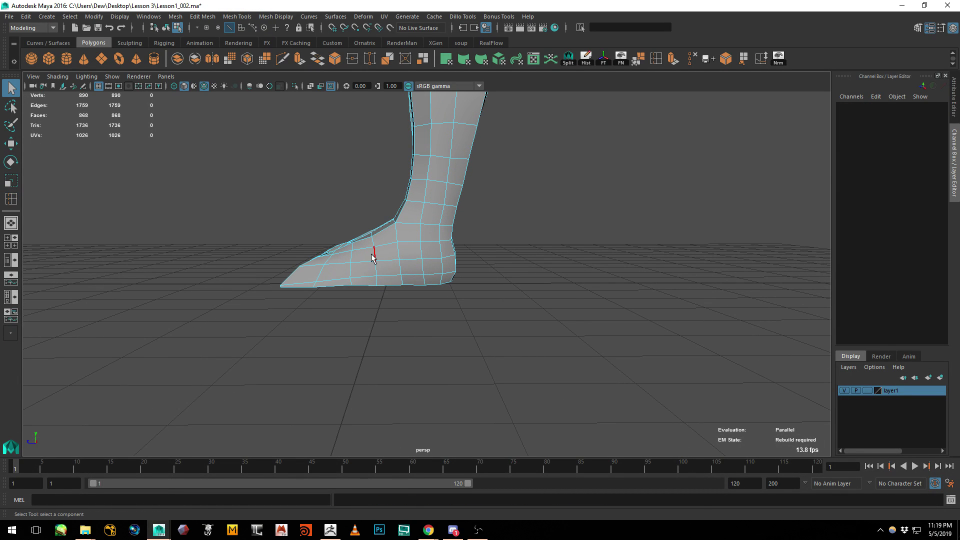
# Straighten the edge loops across the middle of the foot and at the ankle by scaling them flat along the foot's length
pyautogui.click(400, 269)
pyautogui.press('r')
pyautogui.moveTo(284, 259); pyautogui.dragTo(374, 259)
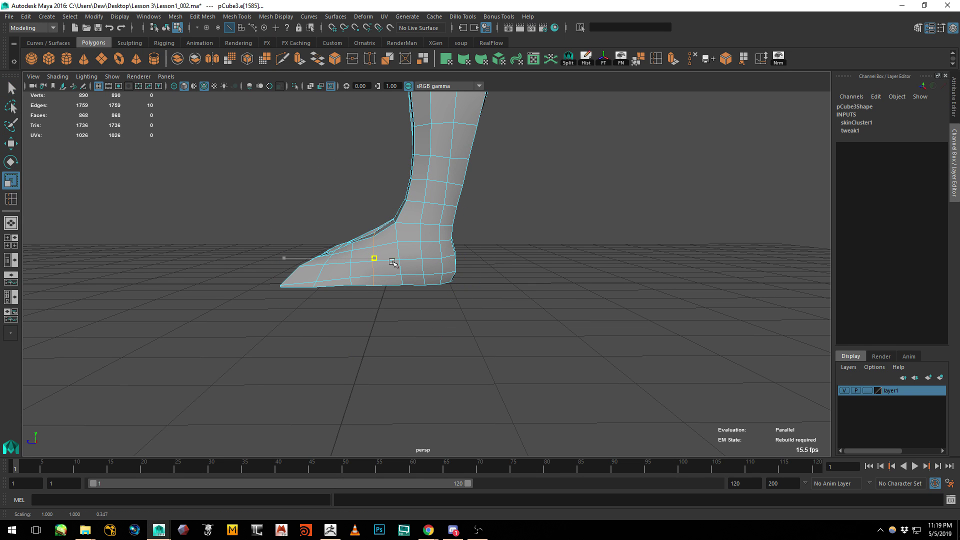
pyautogui.click(539, 252)
pyautogui.doubleClick(396, 223)
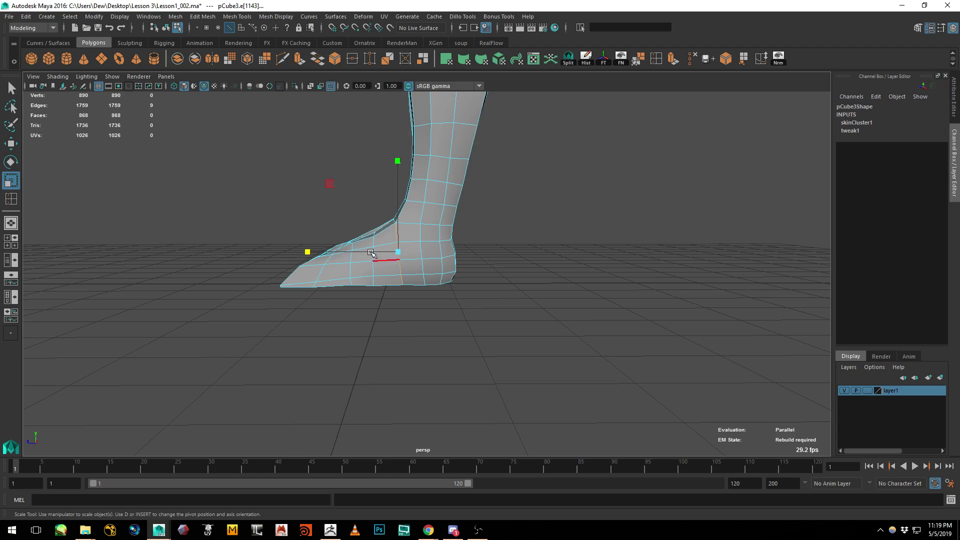
pyautogui.click(309, 252)
pyautogui.moveTo(308, 251); pyautogui.dragTo(320, 253)
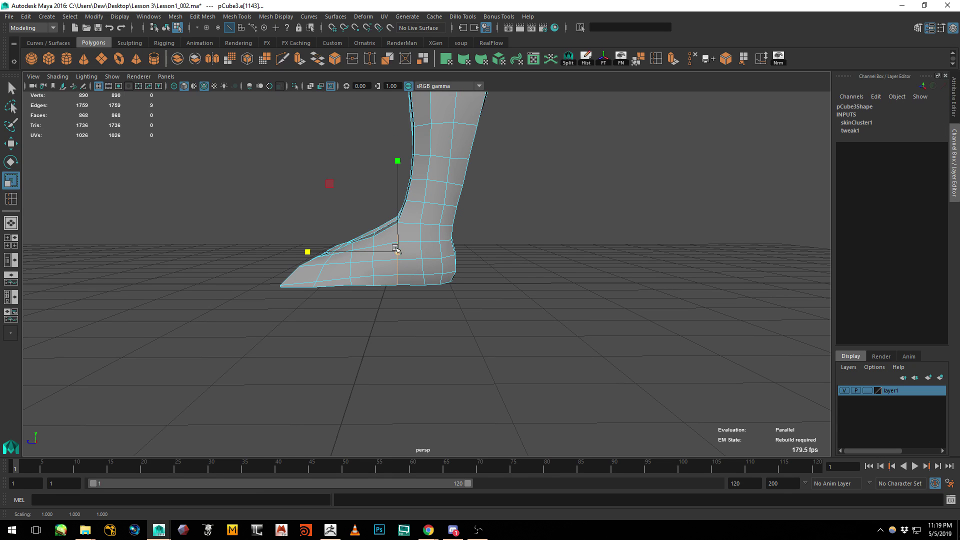
pyautogui.doubleClick(350, 272)
pyautogui.click(419, 293)
pyautogui.moveTo(398, 244); pyautogui.dragTo(428, 229, button='right')
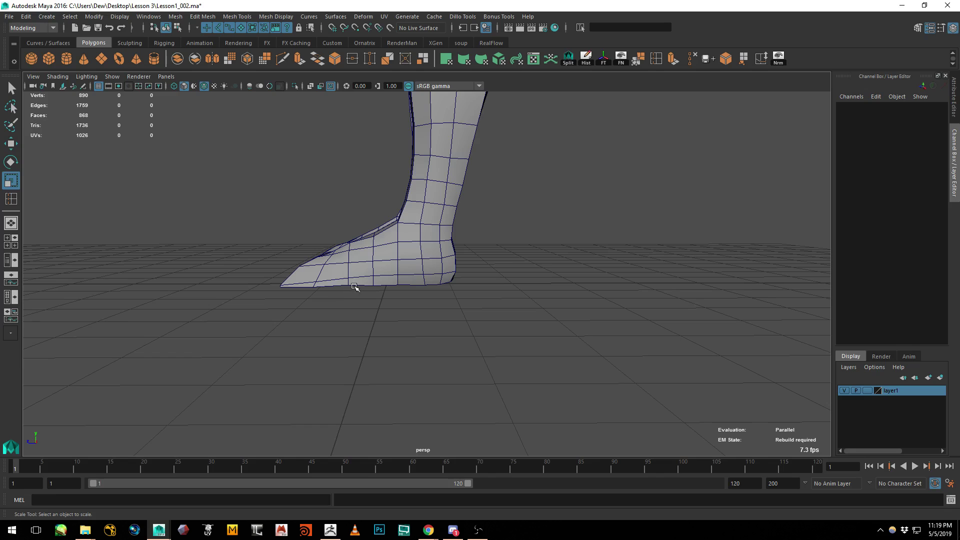
# Scale the edge loop behind the toes flat along the foot's length and deselect the mesh
pyautogui.moveTo(319, 275); pyautogui.dragTo(318, 225, button='right')
pyautogui.doubleClick(307, 274)
pyautogui.press('w')
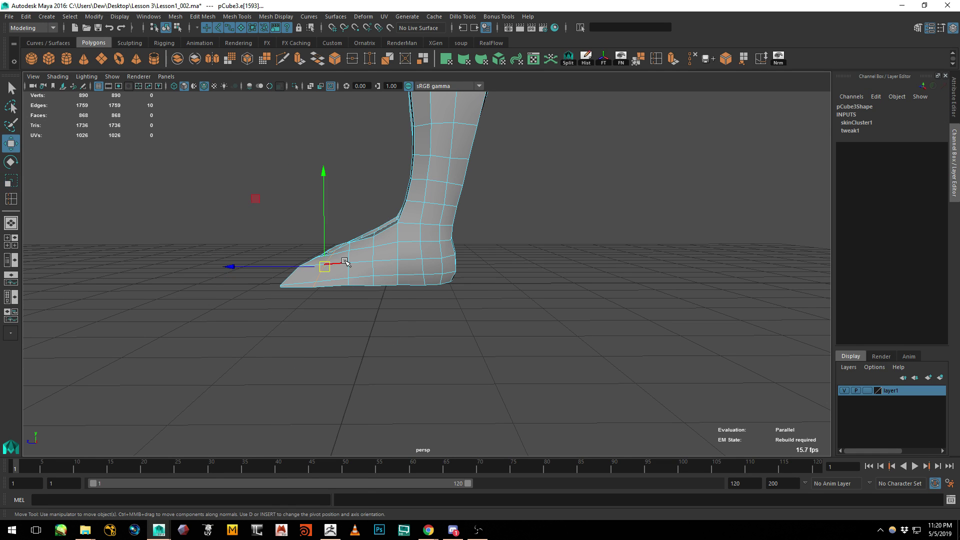
pyautogui.press('r')
pyautogui.moveTo(274, 266); pyautogui.dragTo(349, 278)
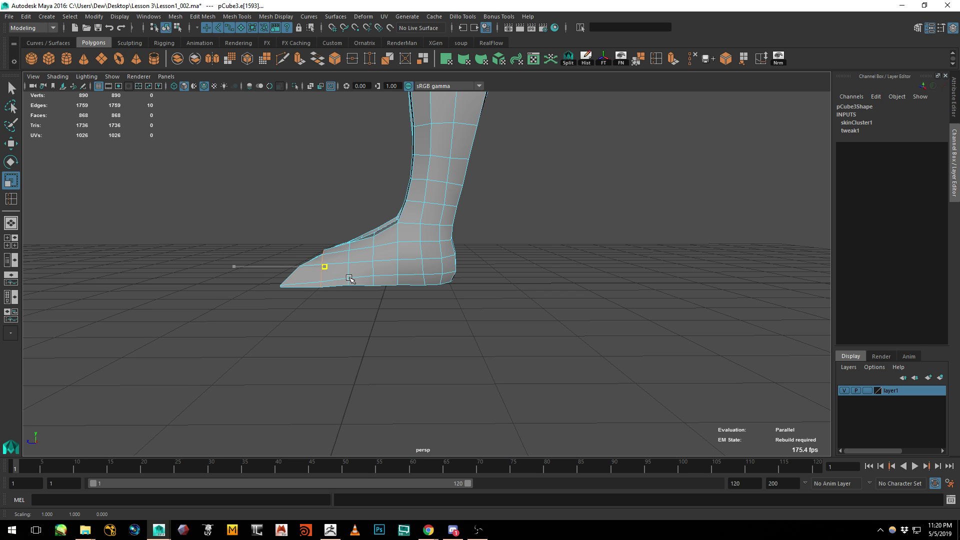
pyautogui.click(518, 243)
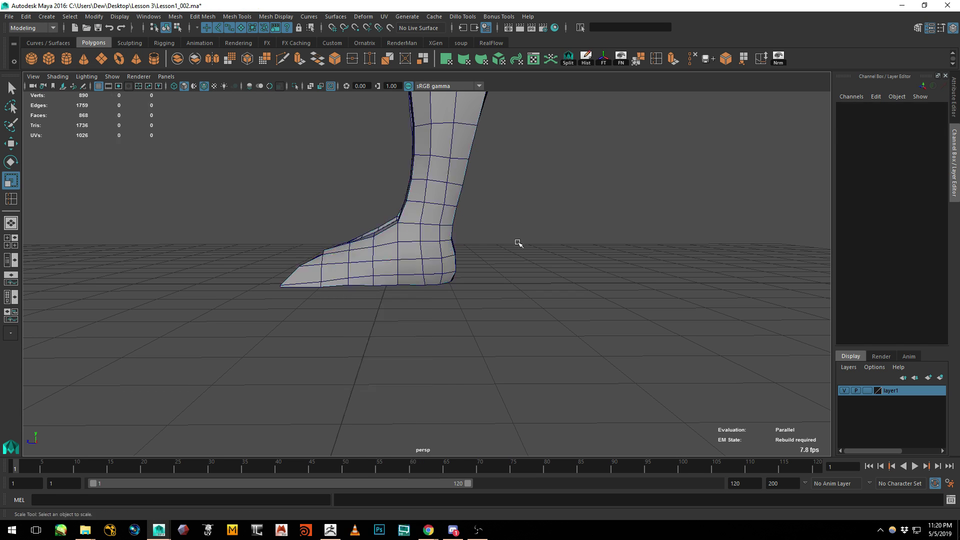
# Examine the topology of the feet, legs and whole body from several angles
pyautogui.keyDown('alt'); pyautogui.moveTo(403, 223); pyautogui.dragTo(450, 240); pyautogui.keyUp('alt')
pyautogui.keyDown('alt'); pyautogui.moveTo(451, 240); pyautogui.dragTo(435, 285, button='middle'); pyautogui.keyUp('alt')
pyautogui.keyDown('alt'); pyautogui.moveTo(436, 285); pyautogui.dragTo(426, 236); pyautogui.keyUp('alt')
pyautogui.keyDown('alt'); pyautogui.moveTo(427, 236); pyautogui.dragTo(427, 320, button='middle'); pyautogui.keyUp('alt')
pyautogui.keyDown('alt'); pyautogui.moveTo(427, 320); pyautogui.dragTo(235, 303, button='right'); pyautogui.keyUp('alt')
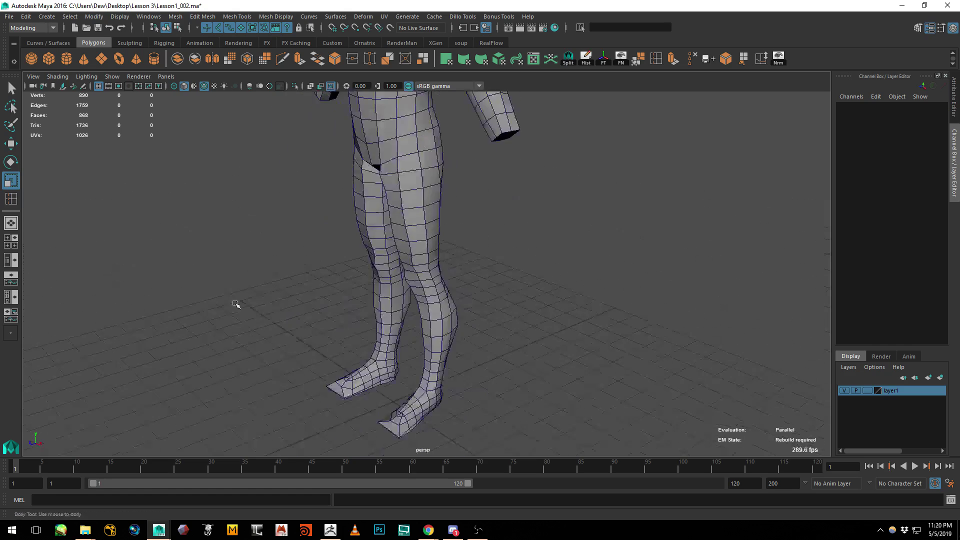
pyautogui.keyDown('alt'); pyautogui.moveTo(235, 303); pyautogui.dragTo(350, 290); pyautogui.keyUp('alt')
pyautogui.keyDown('alt'); pyautogui.moveTo(349, 290); pyautogui.dragTo(296, 238, button='right'); pyautogui.keyUp('alt')
pyautogui.keyDown('alt'); pyautogui.moveTo(296, 238); pyautogui.dragTo(287, 279, button='middle'); pyautogui.keyUp('alt')
pyautogui.keyDown('alt'); pyautogui.moveTo(287, 279); pyautogui.dragTo(345, 252); pyautogui.keyUp('alt')
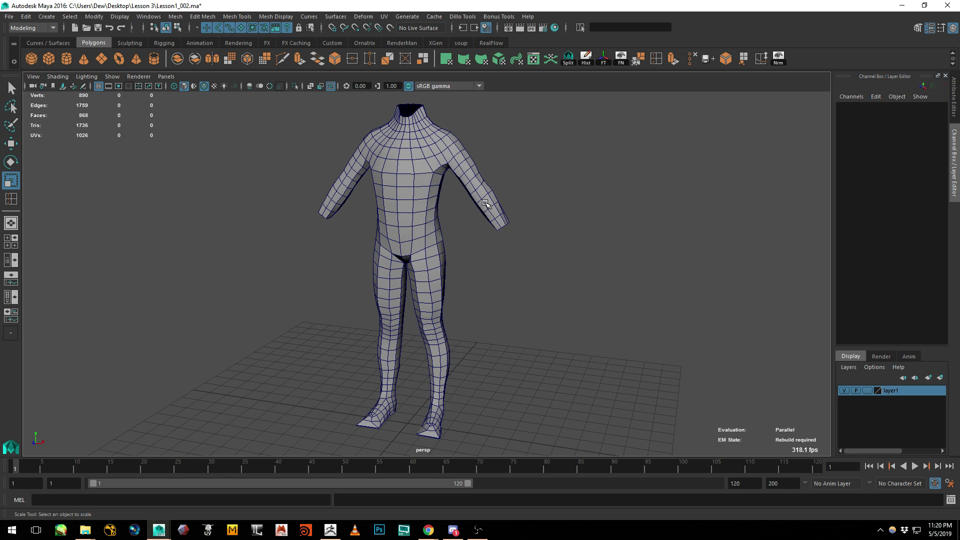
pyautogui.keyDown('alt'); pyautogui.moveTo(407, 229); pyautogui.dragTo(433, 190); pyautogui.keyUp('alt')
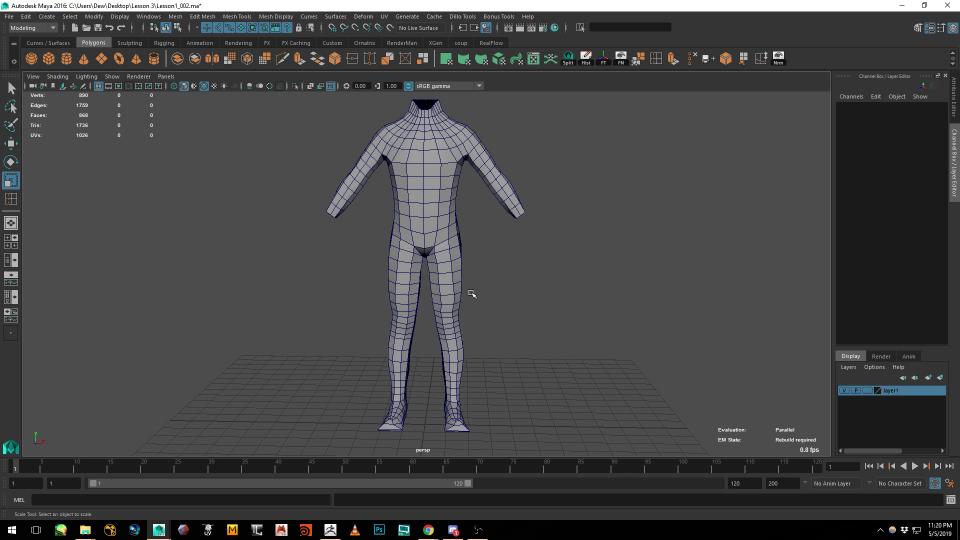
# Examine the edge loops around the knees, torso and arms from the front and back
pyautogui.scroll(5, 469, 300)
pyautogui.click(427, 220)
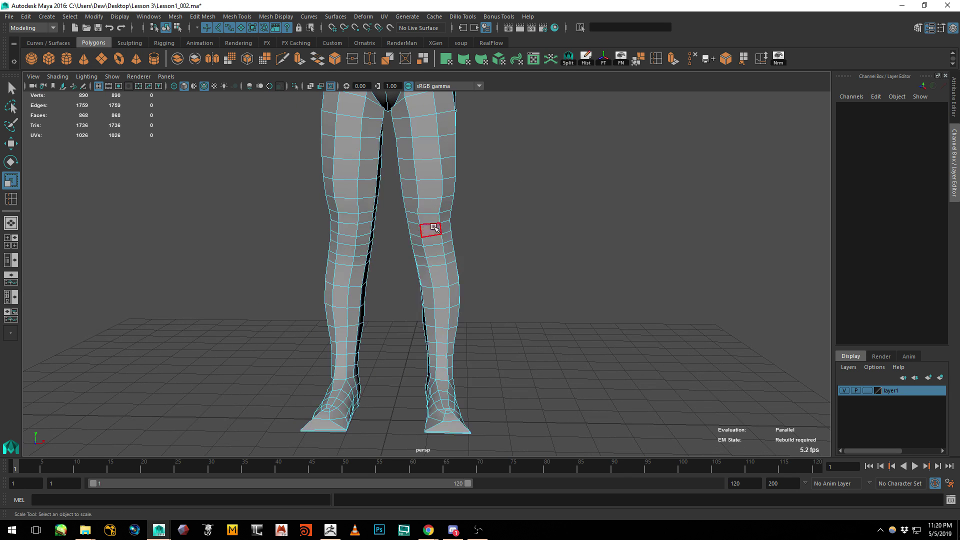
pyautogui.click(427, 220)
pyautogui.keyDown('alt'); pyautogui.moveTo(436, 220); pyautogui.dragTo(360, 150); pyautogui.keyUp('alt')
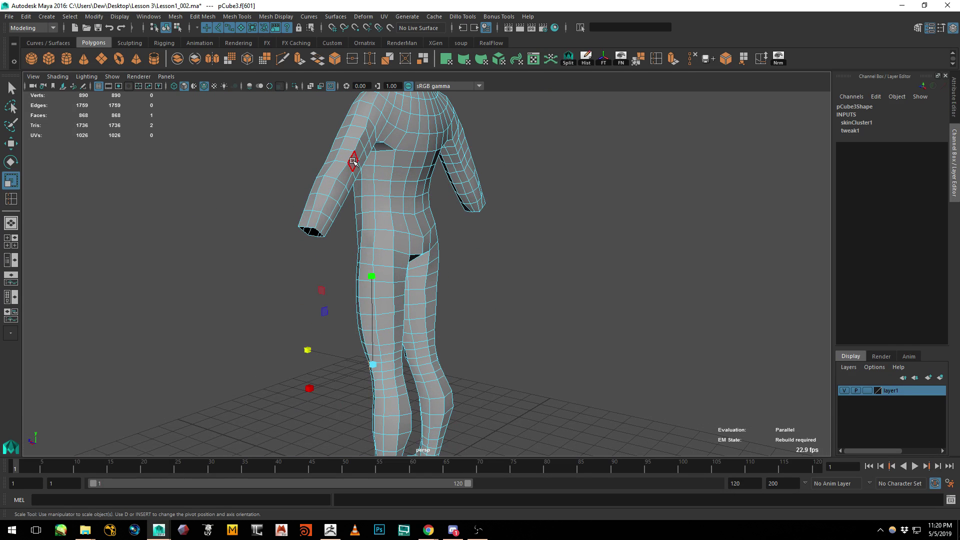
pyautogui.moveTo(361, 151); pyautogui.dragTo(413, 130, button='right')
pyautogui.keyDown('alt'); pyautogui.moveTo(335, 220); pyautogui.dragTo(300, 161); pyautogui.keyUp('alt')
pyautogui.keyDown('alt'); pyautogui.moveTo(300, 160); pyautogui.dragTo(314, 206, button='middle'); pyautogui.keyUp('alt')
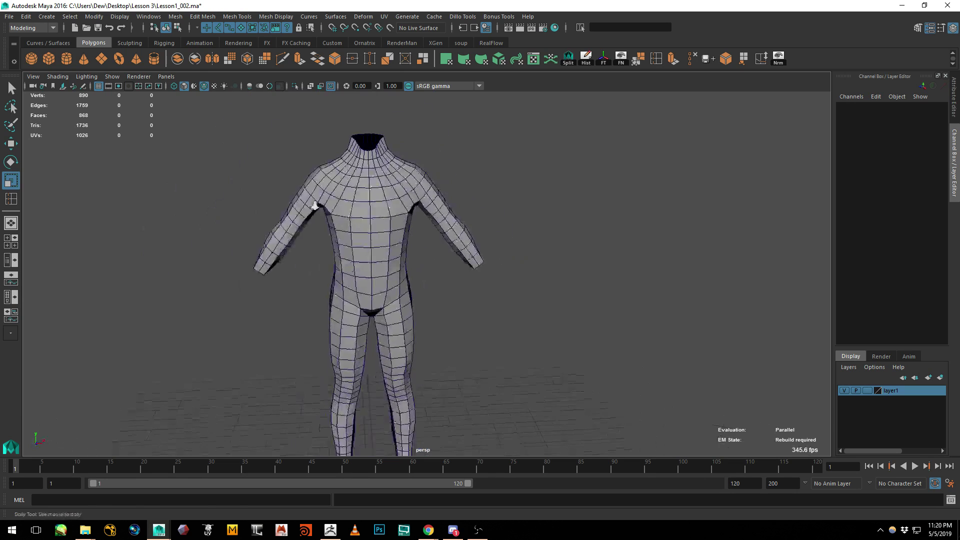
pyautogui.keyDown('alt'); pyautogui.moveTo(315, 205); pyautogui.dragTo(360, 218); pyautogui.keyUp('alt')
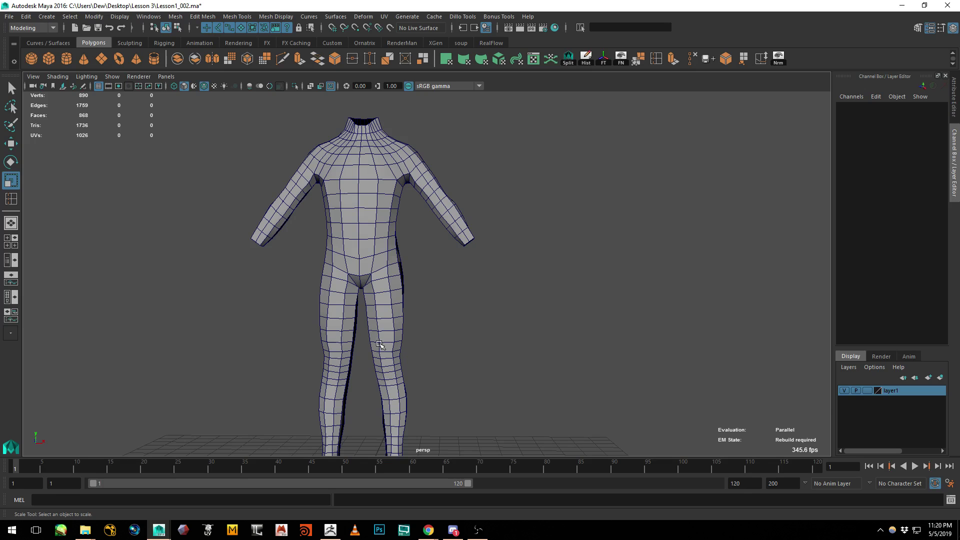
pyautogui.keyDown('alt'); pyautogui.moveTo(445, 287); pyautogui.dragTo(345, 275); pyautogui.keyUp('alt')
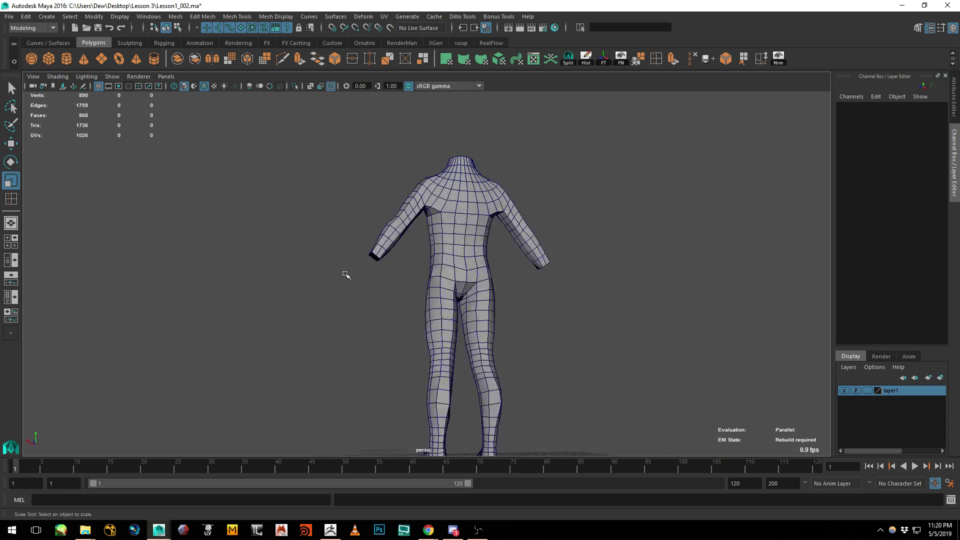
pyautogui.keyDown('alt'); pyautogui.moveTo(345, 275); pyautogui.dragTo(436, 317, button='right'); pyautogui.keyUp('alt')
pyautogui.keyDown('alt'); pyautogui.moveTo(436, 316); pyautogui.dragTo(425, 307, button='middle'); pyautogui.keyUp('alt')
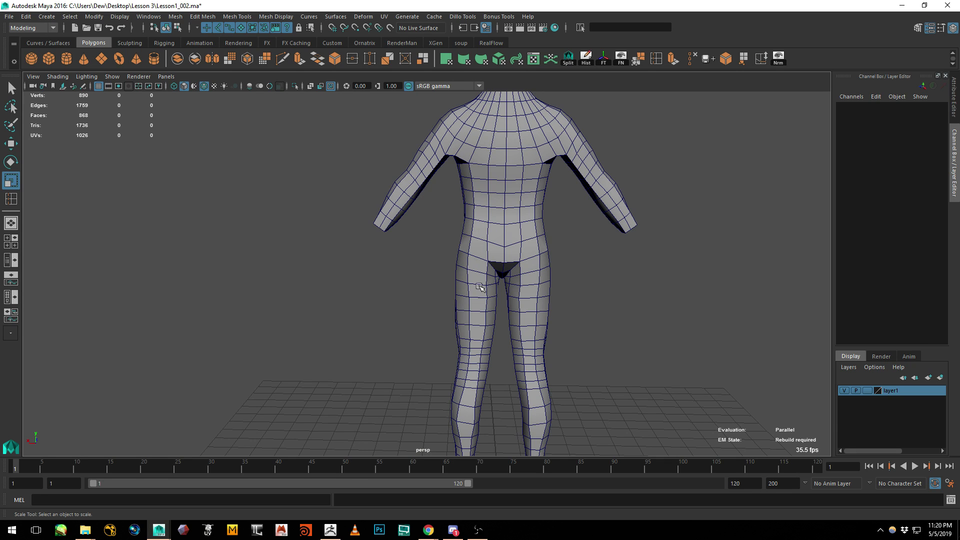
pyautogui.keyDown('alt'); pyautogui.moveTo(491, 293); pyautogui.dragTo(389, 203); pyautogui.keyUp('alt')
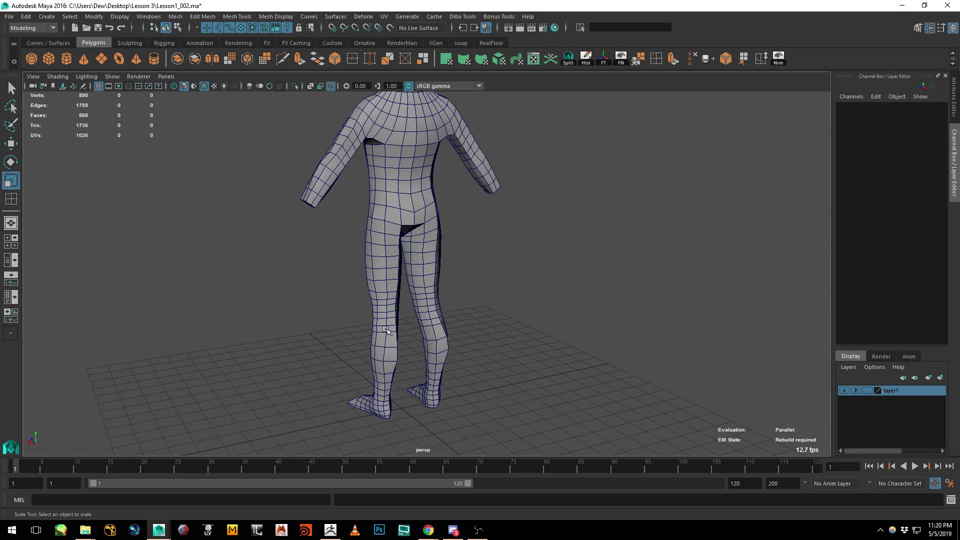
pyautogui.keyDown('alt'); pyautogui.moveTo(385, 329); pyautogui.dragTo(442, 313); pyautogui.keyUp('alt')
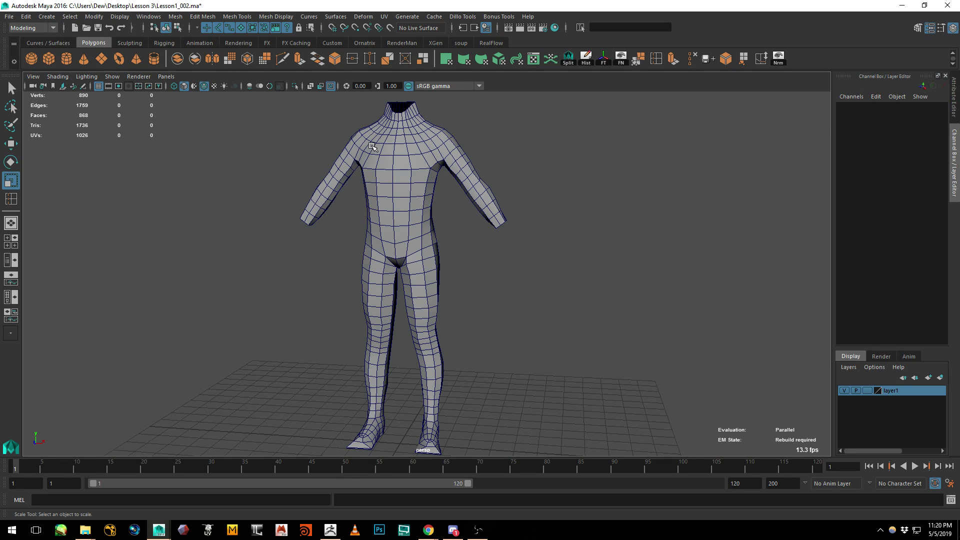
# Display the joints in the viewport and scrub the arm animation to frame 90
pyautogui.click(112, 78)
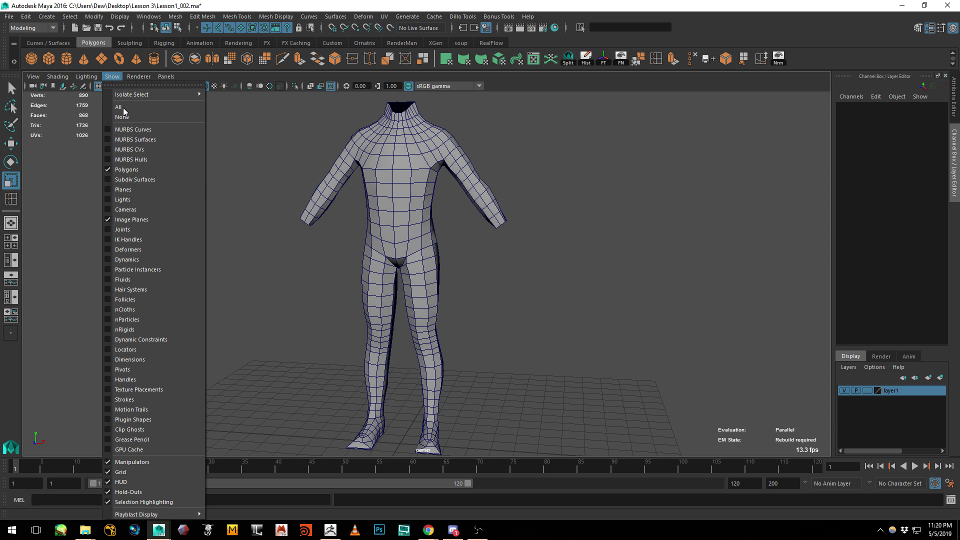
pyautogui.click(145, 229)
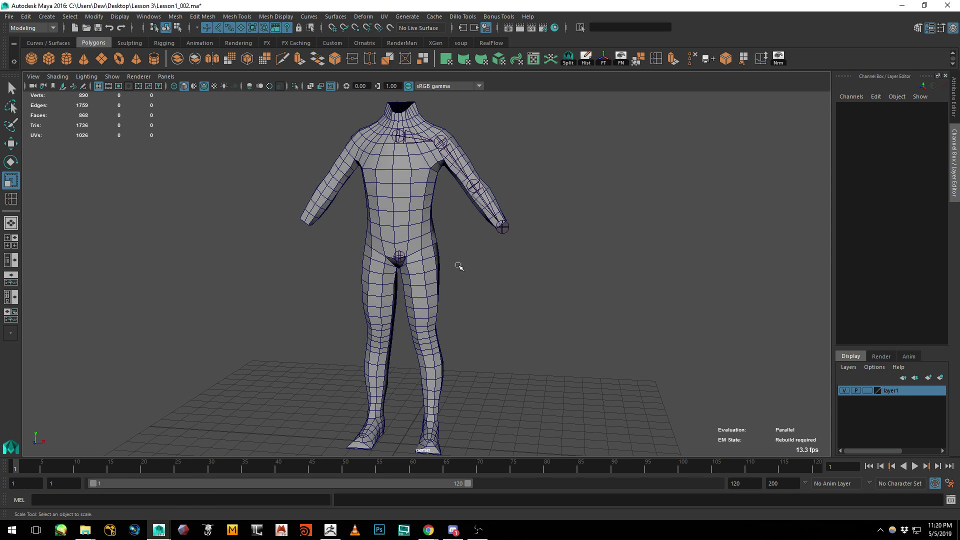
pyautogui.keyDown('alt'); pyautogui.moveTo(503, 227); pyautogui.dragTo(504, 262, button='middle'); pyautogui.keyUp('alt')
pyautogui.keyDown('alt'); pyautogui.moveTo(504, 261); pyautogui.dragTo(433, 266, button='right'); pyautogui.keyUp('alt')
pyautogui.moveTo(15, 468)
pyautogui.mouseDown()
pyautogui.moveTo(137, 460)
pyautogui.moveTo(244, 436)
pyautogui.moveTo(113, 429)
pyautogui.moveTo(175, 424)
pyautogui.moveTo(609, 425)
pyautogui.moveTo(333, 318)
pyautogui.moveTo(326, 324)
pyautogui.moveTo(440, 331)
pyautogui.moveTo(283, 311)
pyautogui.moveTo(260, 321)
pyautogui.moveTo(335, 319)
pyautogui.moveTo(410, 336)
pyautogui.moveTo(337, 268)
pyautogui.moveTo(433, 246)
pyautogui.mouseUp()
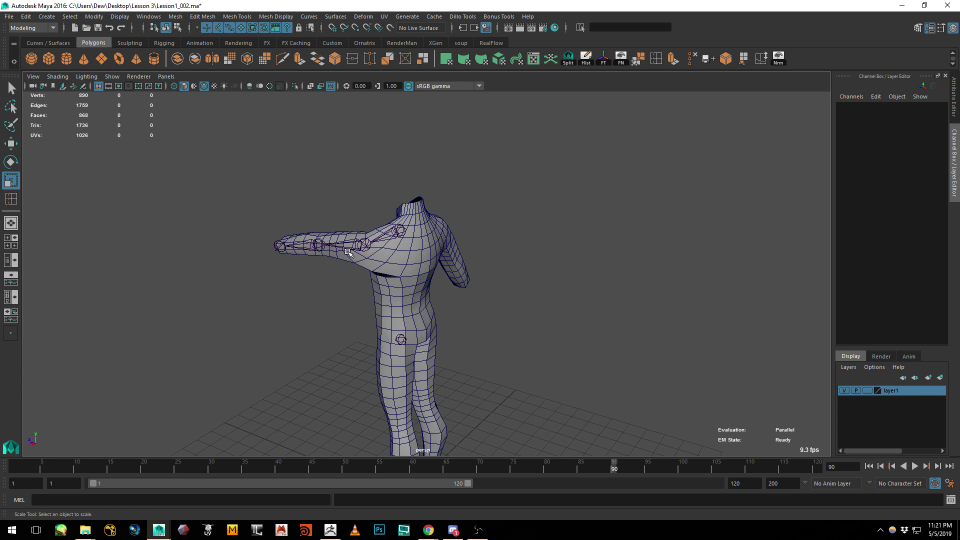
# Scrub the animation back to frame 23 and inspect how the shoulder deforms with the arm raised
pyautogui.keyDown('alt'); pyautogui.moveTo(310, 290); pyautogui.dragTo(470, 300); pyautogui.keyUp('alt')
pyautogui.moveTo(617, 469); pyautogui.dragTo(164, 441)
pyautogui.keyDown('alt'); pyautogui.moveTo(535, 340); pyautogui.dragTo(438, 346); pyautogui.keyUp('alt')
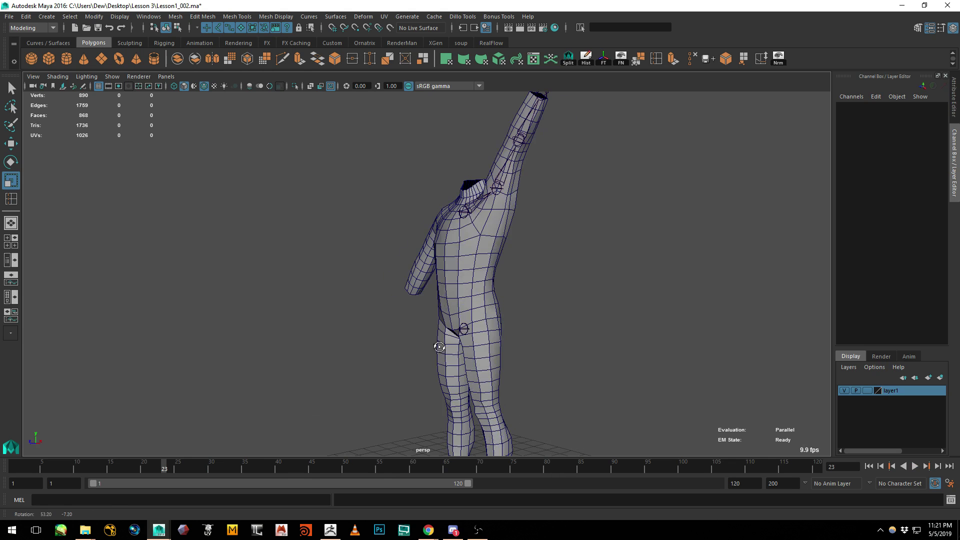
pyautogui.keyDown('alt'); pyautogui.moveTo(469, 273); pyautogui.dragTo(532, 272); pyautogui.keyUp('alt')
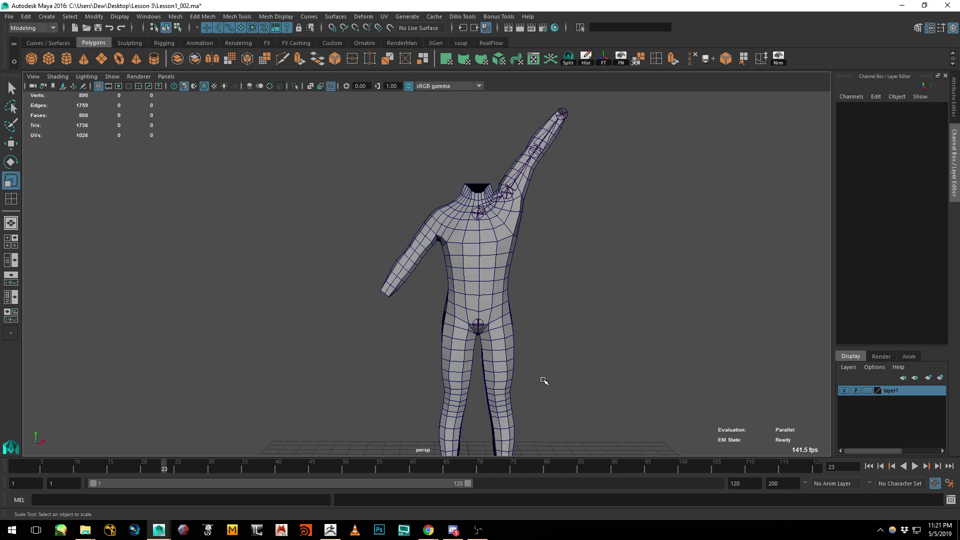
pyautogui.keyDown('alt'); pyautogui.moveTo(514, 386); pyautogui.dragTo(486, 339, button='middle'); pyautogui.keyUp('alt')
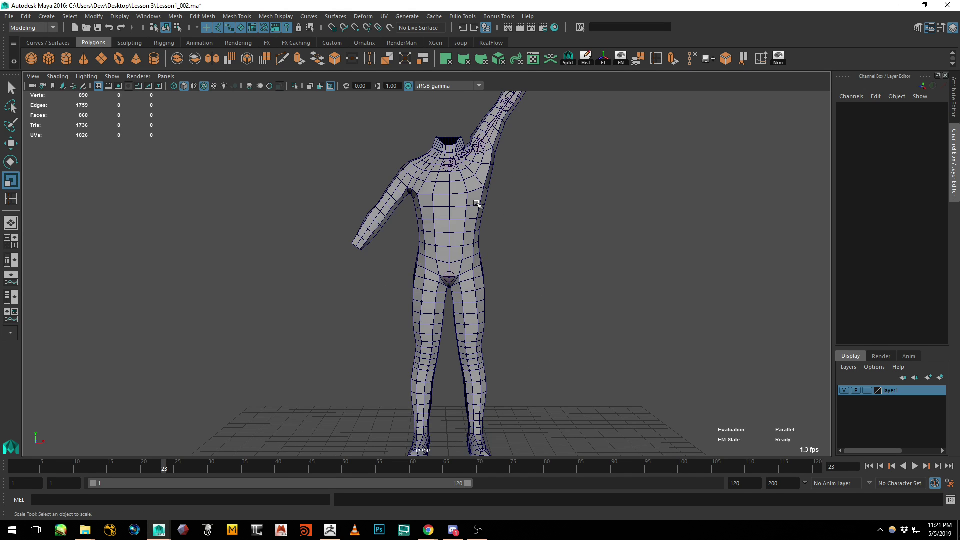
# Show the body mesh in smooth preview and turn off the wireframe overlay on the shaded view
pyautogui.click(482, 211)
pyautogui.keyDown('alt'); pyautogui.moveTo(549, 236); pyautogui.dragTo(526, 240); pyautogui.keyUp('alt')
pyautogui.press('3')
pyautogui.click(588, 247)
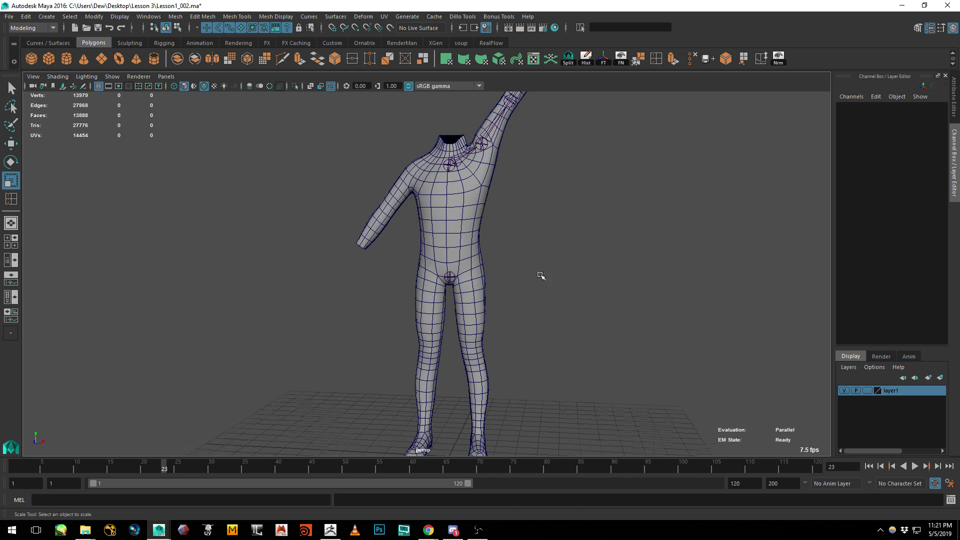
pyautogui.keyDown('alt'); pyautogui.moveTo(540, 275); pyautogui.dragTo(510, 274); pyautogui.keyUp('alt')
pyautogui.click(58, 76)
pyautogui.click(73, 176)
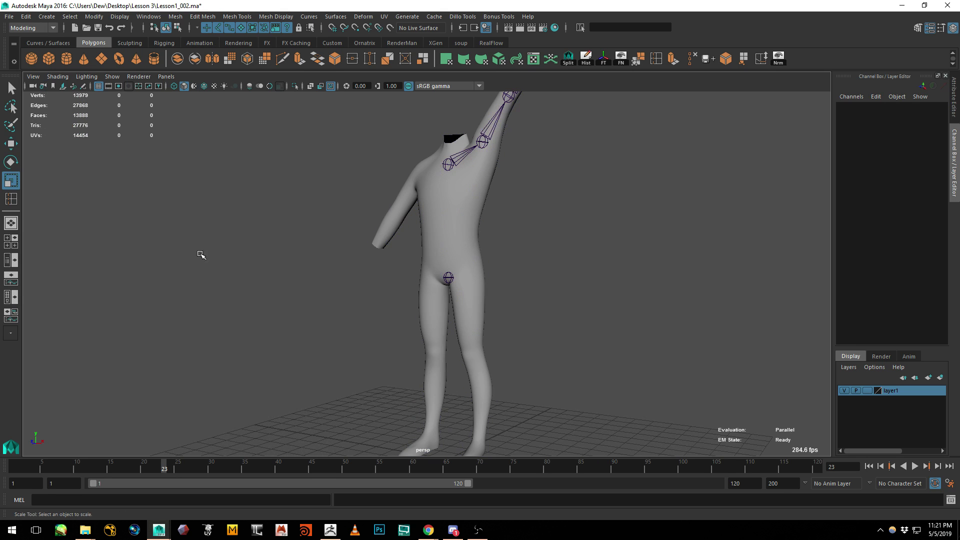
# Scrub the smoothed arm animation to frame 99 and back to frame 1, checking the shoulder deformation
pyautogui.moveTo(165, 470)
pyautogui.mouseDown()
pyautogui.moveTo(15, 467)
pyautogui.moveTo(342, 480)
pyautogui.moveTo(675, 475)
pyautogui.mouseUp()
pyautogui.keyDown('alt'); pyautogui.moveTo(604, 390); pyautogui.dragTo(442, 335); pyautogui.keyUp('alt')
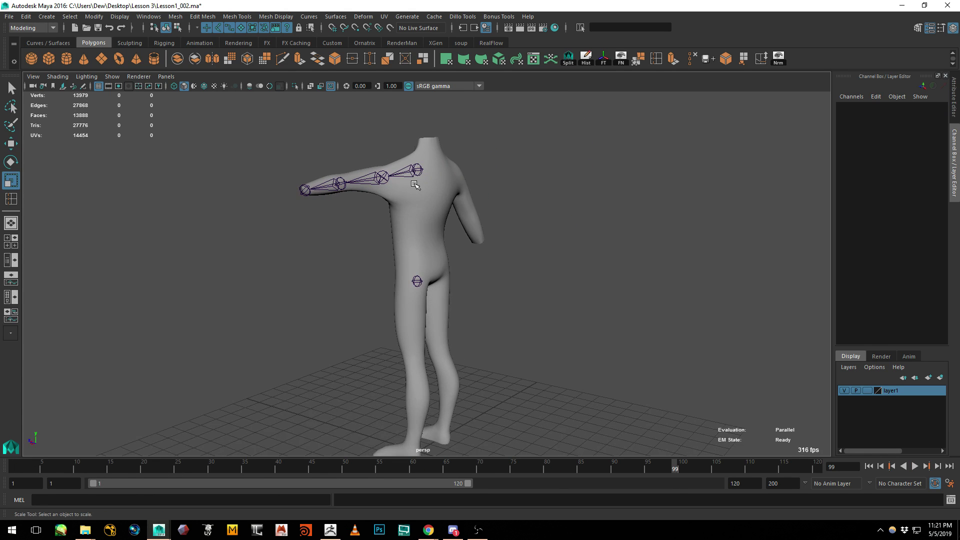
pyautogui.moveTo(446, 470); pyautogui.dragTo(11, 448)
pyautogui.keyDown('alt'); pyautogui.moveTo(231, 325); pyautogui.dragTo(414, 269); pyautogui.keyUp('alt')
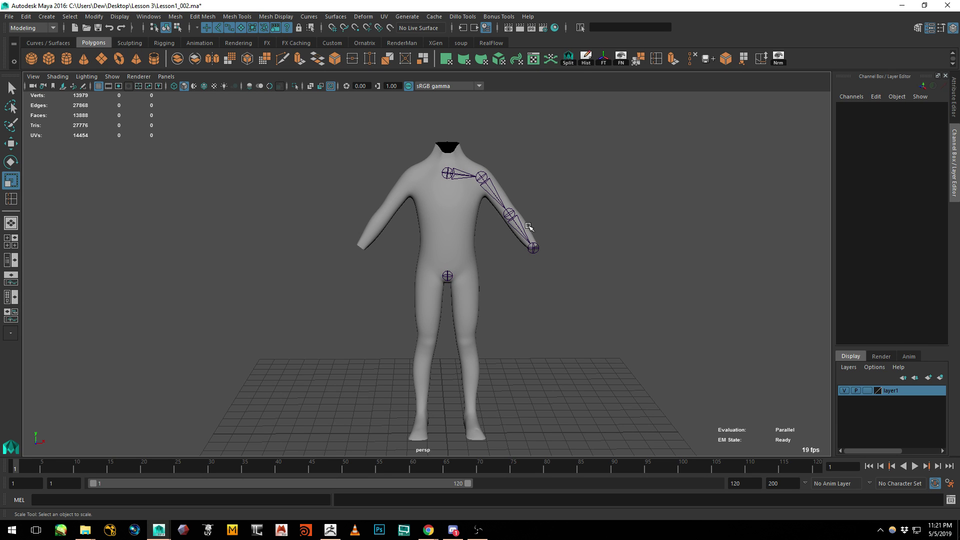
# Return the body mesh to its unsmoothed display and keep it selected
pyautogui.click(472, 251)
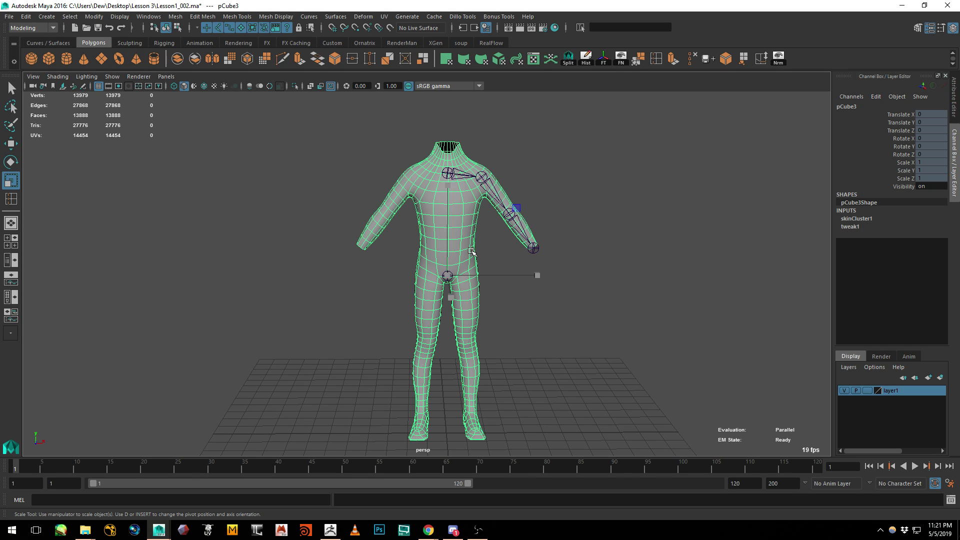
pyautogui.press('1')
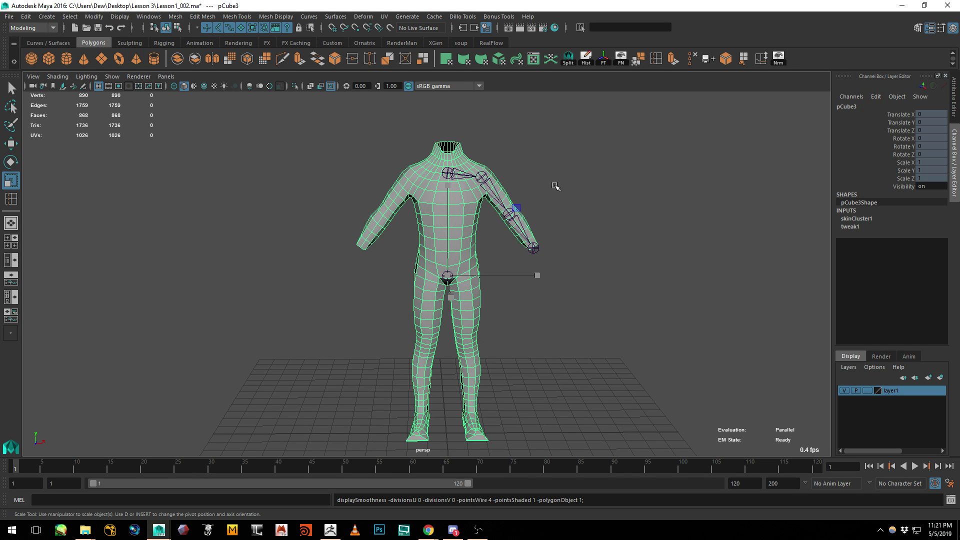
pyautogui.click(589, 175)
pyautogui.click(480, 235)
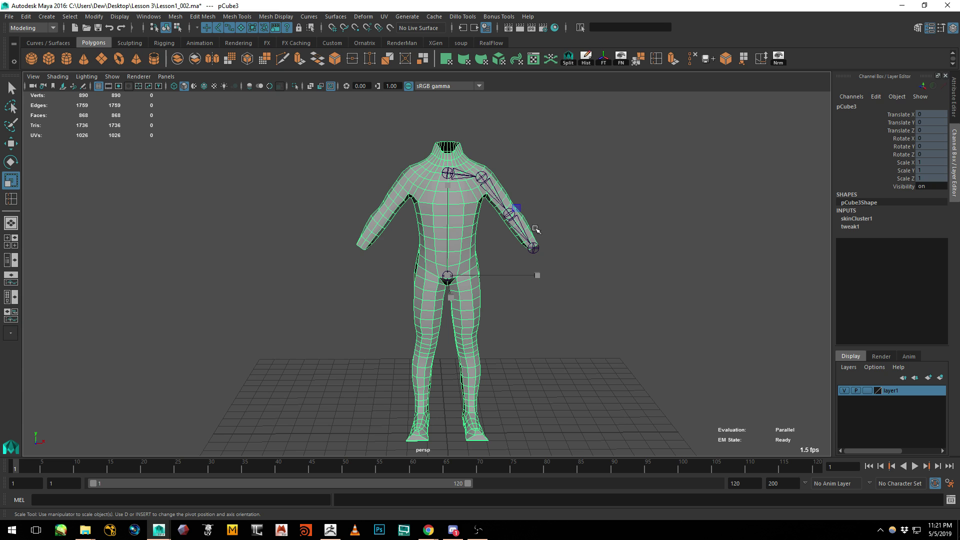
# Examine the body mesh's edge flow around the chest and rigged shoulder from several angles and close up
pyautogui.keyDown('alt'); pyautogui.moveTo(536, 229); pyautogui.dragTo(483, 239); pyautogui.keyUp('alt')
pyautogui.keyDown('alt'); pyautogui.moveTo(479, 212); pyautogui.dragTo(451, 253, button='middle'); pyautogui.keyUp('alt')
pyautogui.keyDown('alt'); pyautogui.moveTo(452, 253); pyautogui.dragTo(470, 250, button='right'); pyautogui.keyUp('alt')
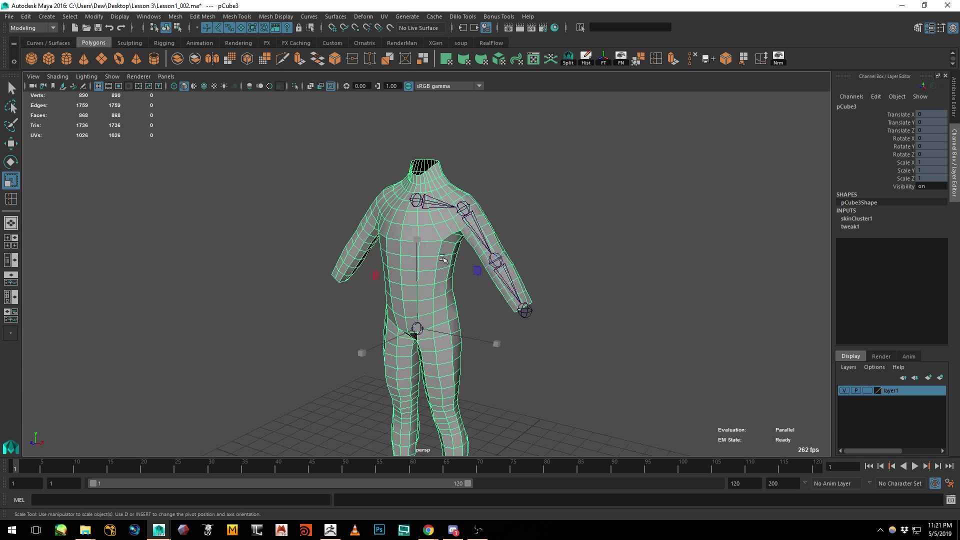
pyautogui.keyDown('alt'); pyautogui.moveTo(430, 239); pyautogui.dragTo(463, 238); pyautogui.keyUp('alt')
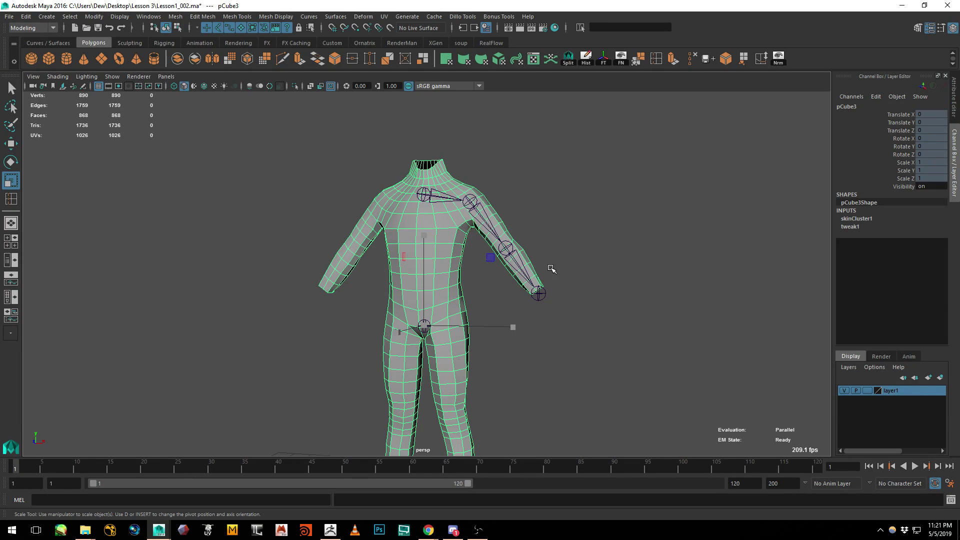
pyautogui.keyDown('alt'); pyautogui.moveTo(512, 225); pyautogui.dragTo(440, 288, button='middle'); pyautogui.keyUp('alt')
pyautogui.keyDown('alt'); pyautogui.moveTo(441, 287); pyautogui.dragTo(445, 298, button='right'); pyautogui.keyUp('alt')
pyautogui.keyDown('alt'); pyautogui.moveTo(446, 298); pyautogui.dragTo(518, 263, button='middle'); pyautogui.keyUp('alt')
pyautogui.keyDown('alt'); pyautogui.moveTo(518, 263); pyautogui.dragTo(484, 248); pyautogui.keyUp('alt')
# Switch the body mesh to edge selection and select the five edges meeting at the front chest pole beside the rigged arm's armpit
pyautogui.moveTo(446, 226); pyautogui.dragTo(445, 195, button='right')
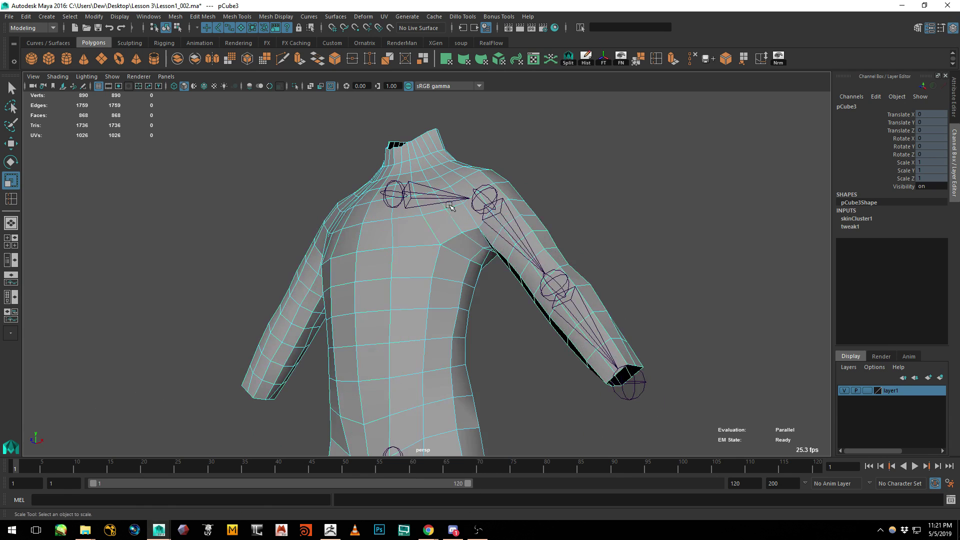
pyautogui.click(433, 231)
pyautogui.keyDown('shift'); pyautogui.click(436, 256); pyautogui.keyUp('shift')
pyautogui.keyDown('shift'); pyautogui.click(457, 238); pyautogui.keyUp('shift')
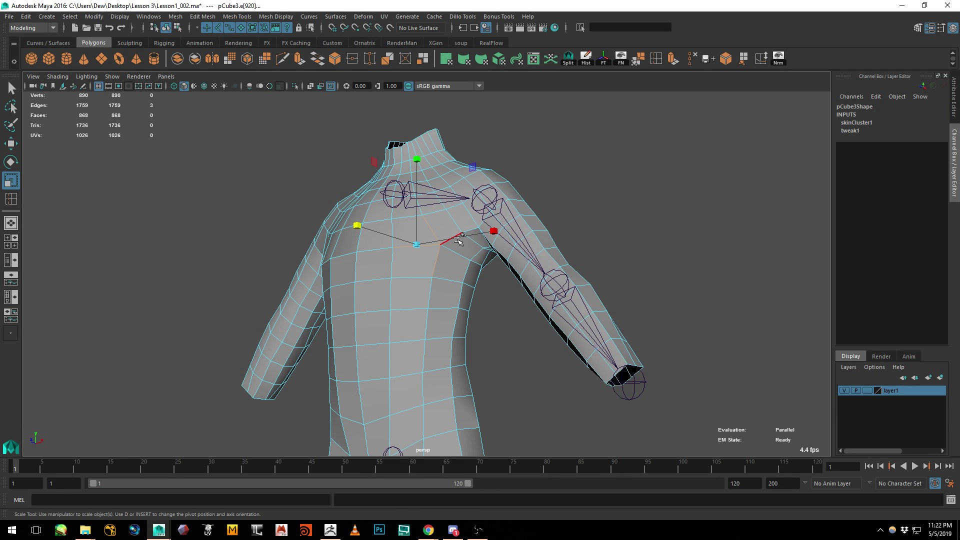
pyautogui.keyDown('shift'); pyautogui.click(455, 241); pyautogui.keyUp('shift')
pyautogui.keyDown('shift'); pyautogui.click(458, 254); pyautogui.keyUp('shift')
pyautogui.keyDown('alt'); pyautogui.moveTo(451, 254); pyautogui.dragTo(435, 250); pyautogui.keyUp('alt')
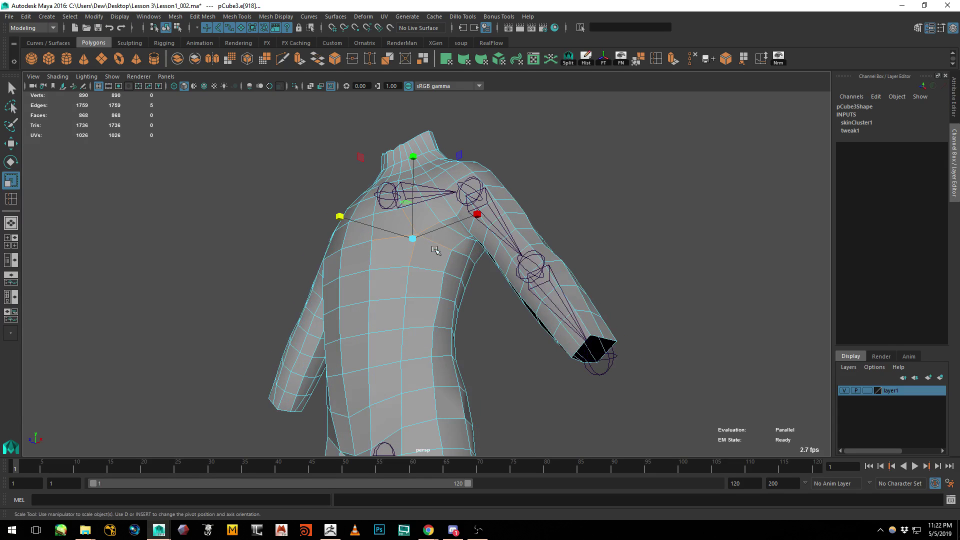
# Add the edges meeting at the matching pole on the back, behind the rigged arm's armpit, to the selection
pyautogui.keyDown('alt'); pyautogui.moveTo(495, 217); pyautogui.dragTo(368, 270); pyautogui.keyUp('alt')
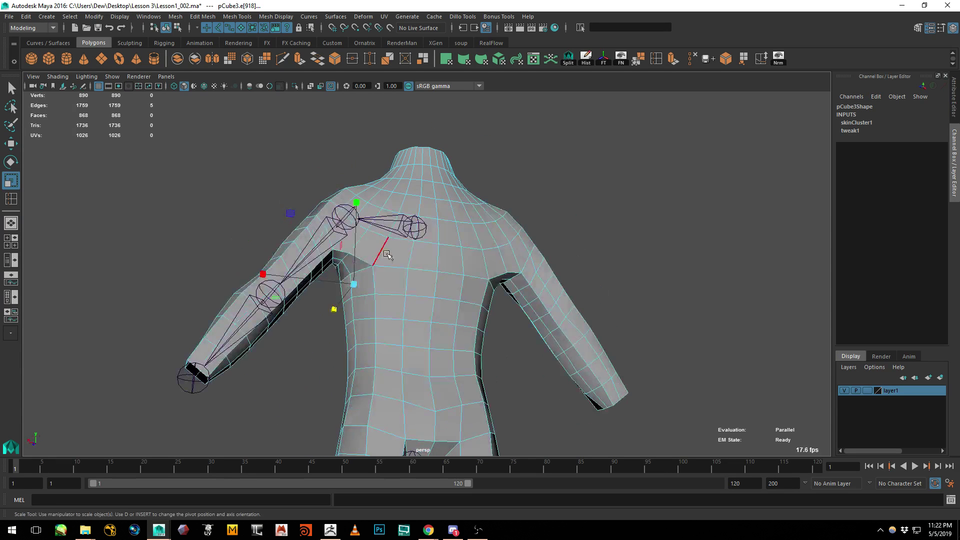
pyautogui.keyDown('shift'); pyautogui.click(352, 257); pyautogui.keyUp('shift')
pyautogui.keyDown('shift'); pyautogui.click(364, 276); pyautogui.keyUp('shift')
pyautogui.keyDown('shift'); pyautogui.click(380, 253); pyautogui.keyUp('shift')
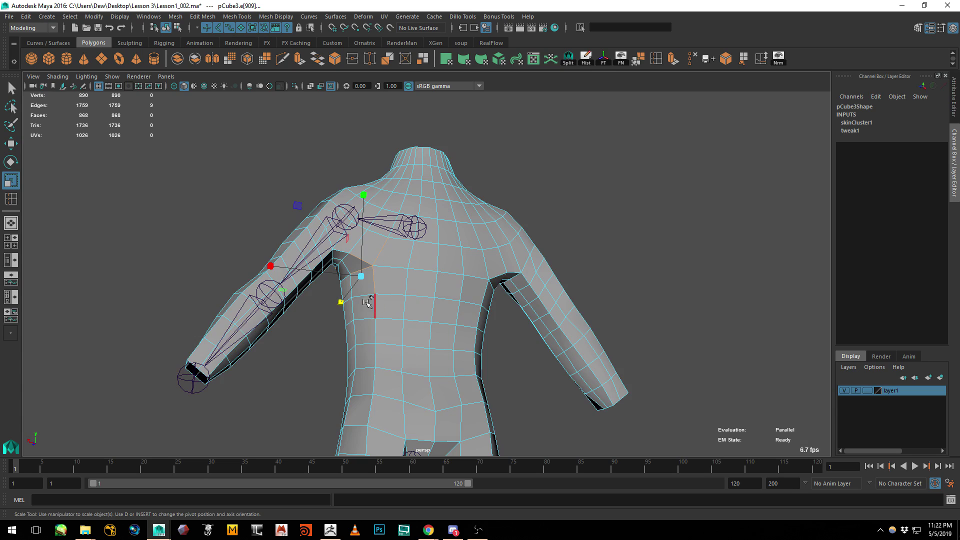
pyautogui.keyDown('shift'); pyautogui.click(374, 304); pyautogui.keyUp('shift')
pyautogui.keyDown('alt'); pyautogui.moveTo(375, 304); pyautogui.dragTo(480, 235); pyautogui.keyUp('alt')
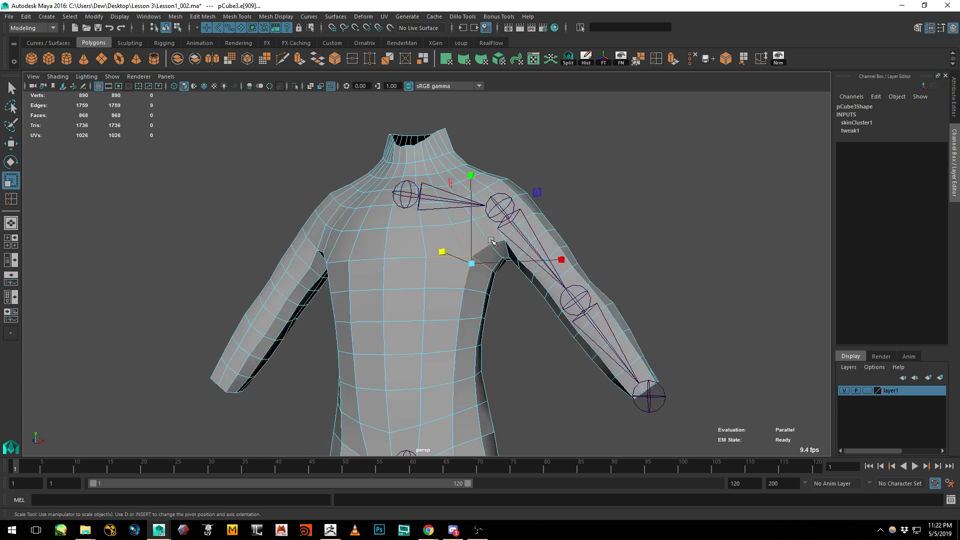
# Select the edges meeting at the front of the armpit where the rigged arm joins the torso
pyautogui.click(501, 231)
pyautogui.keyDown('shift'); pyautogui.click(502, 234); pyautogui.keyUp('shift')
pyautogui.keyDown('shift'); pyautogui.click(500, 244); pyautogui.keyUp('shift')
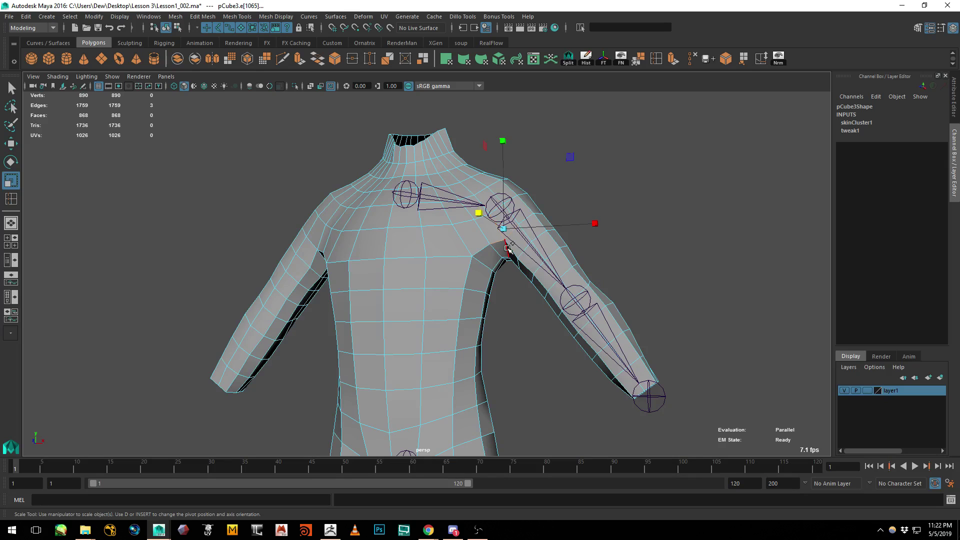
pyautogui.keyDown('shift'); pyautogui.click(508, 248); pyautogui.keyUp('shift')
pyautogui.keyDown('alt'); pyautogui.moveTo(494, 247); pyautogui.dragTo(521, 261); pyautogui.keyUp('alt')
pyautogui.press('q')
pyautogui.keyDown('shift'); pyautogui.click(521, 261); pyautogui.keyUp('shift')
pyautogui.moveTo(536, 215)
pyautogui.mouseDown(button='right')
pyautogui.moveTo(559, 203)
pyautogui.moveTo(535, 217)
pyautogui.mouseUp(button='right')
pyautogui.keyDown('alt'); pyautogui.moveTo(472, 236); pyautogui.dragTo(596, 261, button='right'); pyautogui.keyUp('alt')
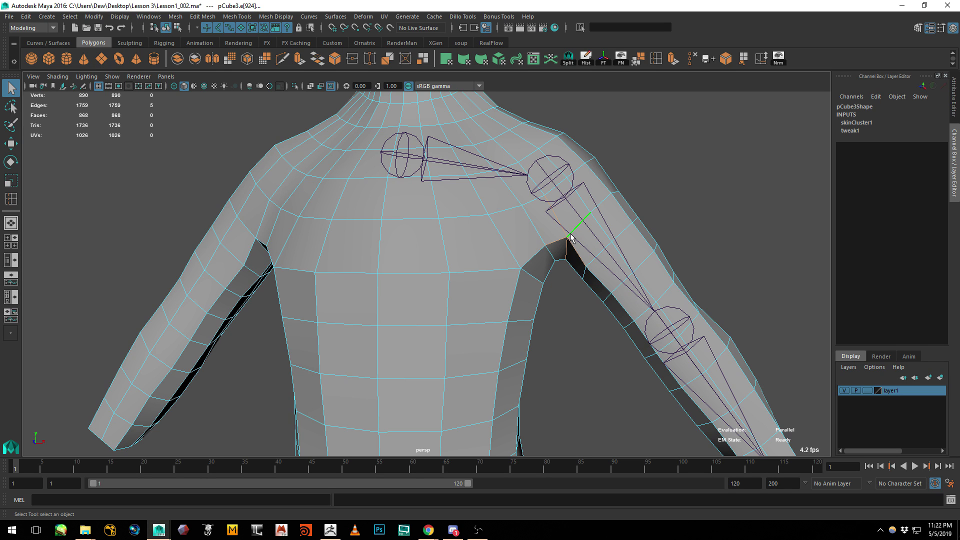
# Pick edges around the junctions across the front of the chest and return the body mesh to object selection
pyautogui.click(464, 273)
pyautogui.click(448, 289)
pyautogui.click(433, 277)
pyautogui.moveTo(455, 249); pyautogui.dragTo(518, 230, button='right')
pyautogui.click(510, 270)
pyautogui.click(529, 274)
pyautogui.moveTo(512, 246); pyautogui.dragTo(555, 226, button='right')
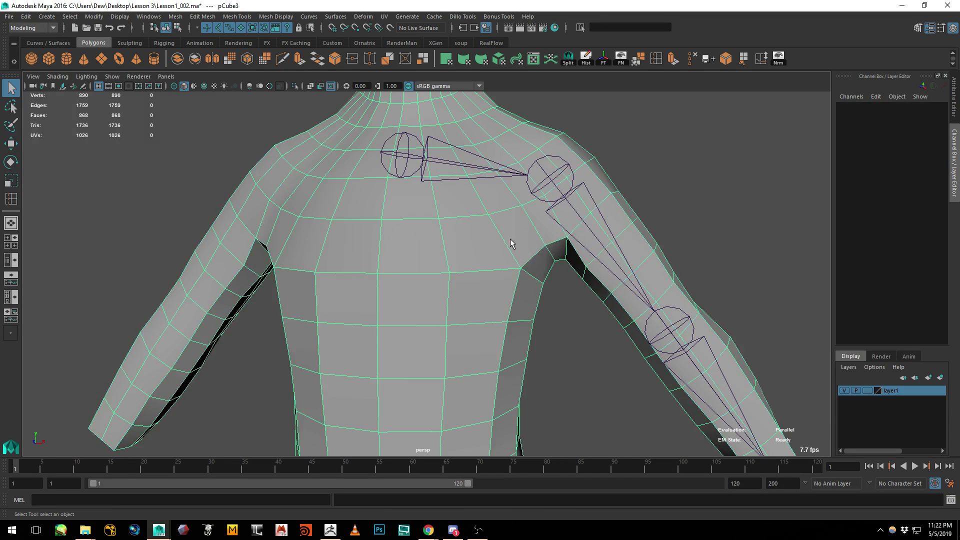
# Examine the full body's topology from the front, side and back, checking it both deselected and selected
pyautogui.scroll(-5, 450, 226)
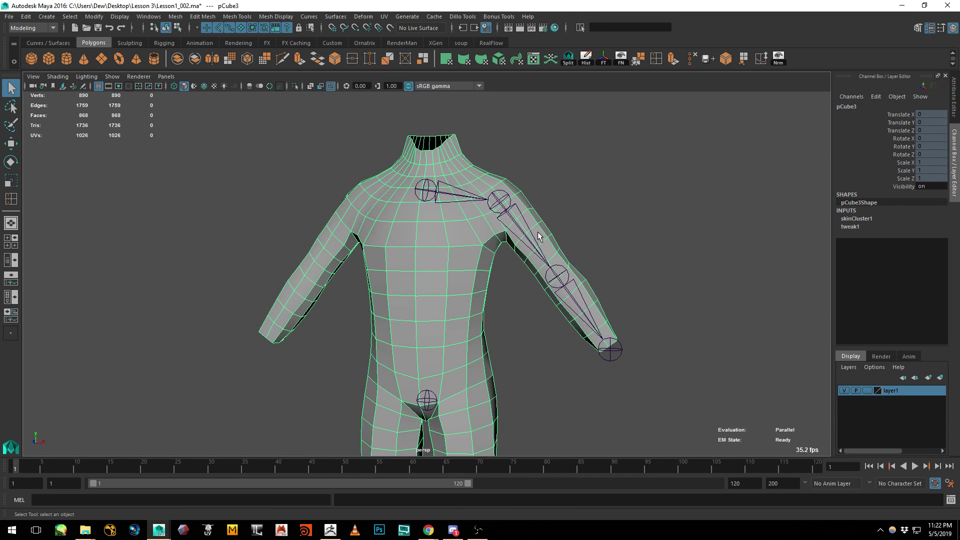
pyautogui.scroll(-8, 332, 220)
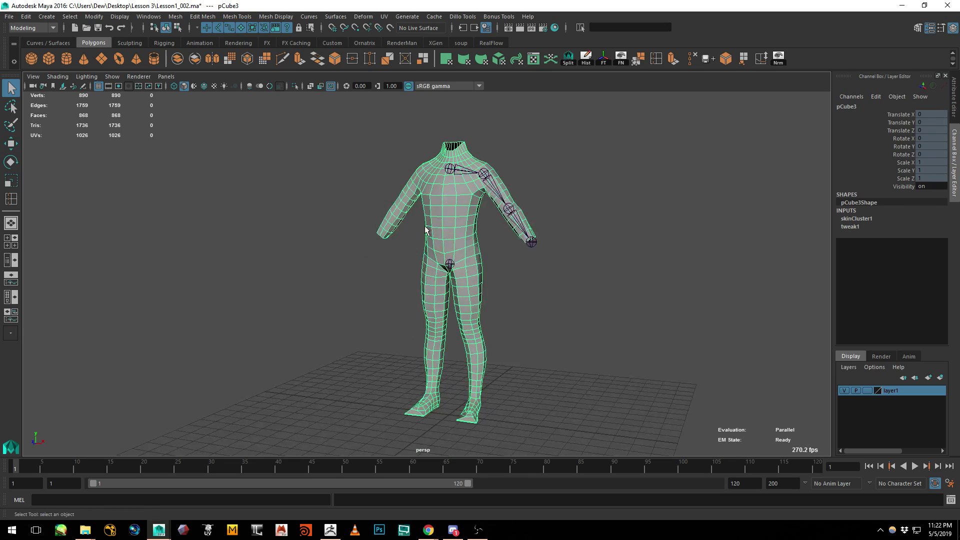
pyautogui.moveTo(426, 231)
pyautogui.keyDown('alt'); pyautogui.mouseDown()
pyautogui.moveTo(285, 235)
pyautogui.moveTo(407, 230)
pyautogui.mouseUp(); pyautogui.keyUp('alt')
pyautogui.click(580, 170)
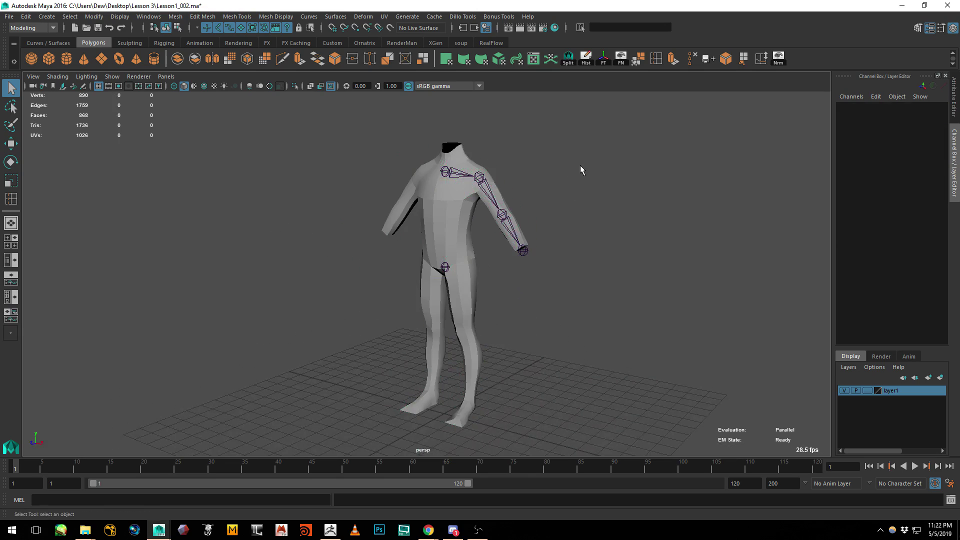
pyautogui.click(463, 241)
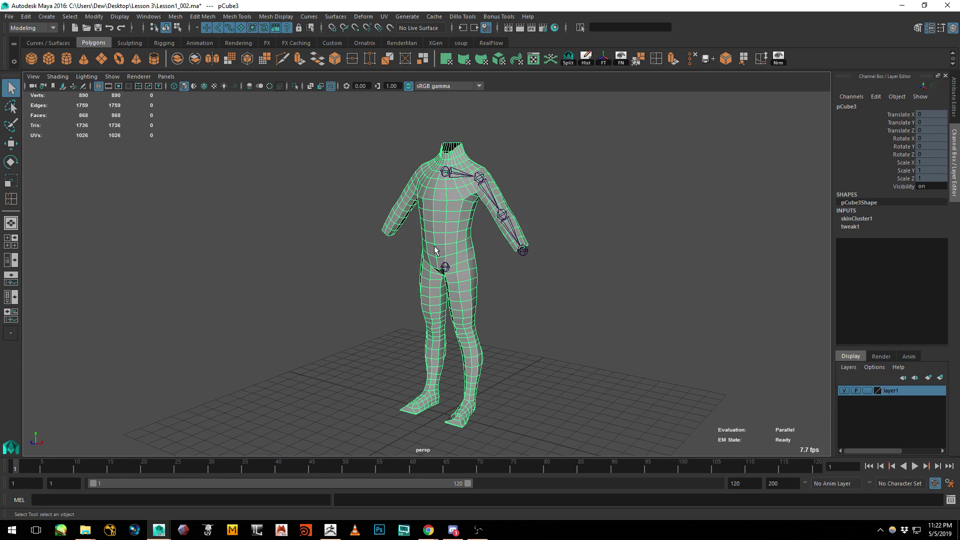
pyautogui.keyDown('alt'); pyautogui.moveTo(442, 275); pyautogui.dragTo(435, 308); pyautogui.keyUp('alt')
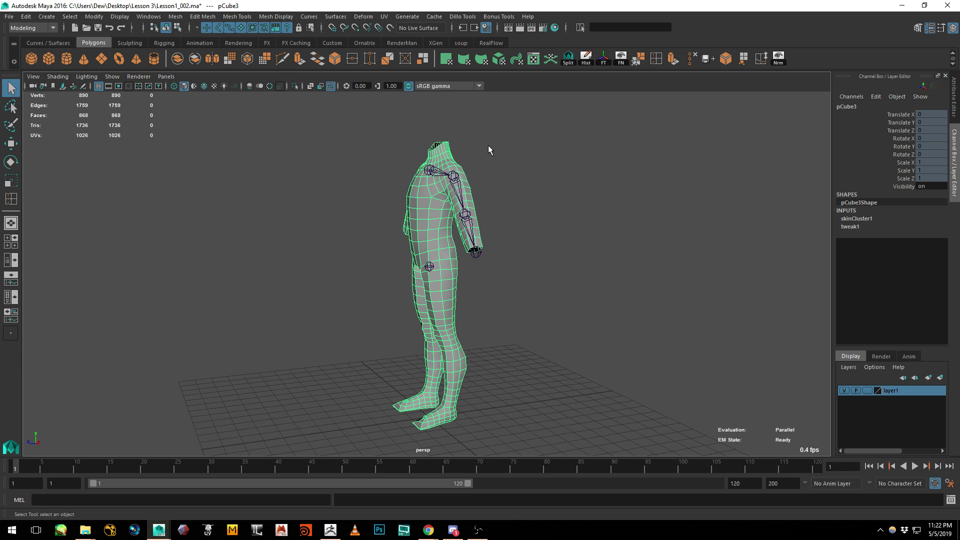
pyautogui.keyDown('alt'); pyautogui.moveTo(499, 156); pyautogui.dragTo(547, 255); pyautogui.keyUp('alt')
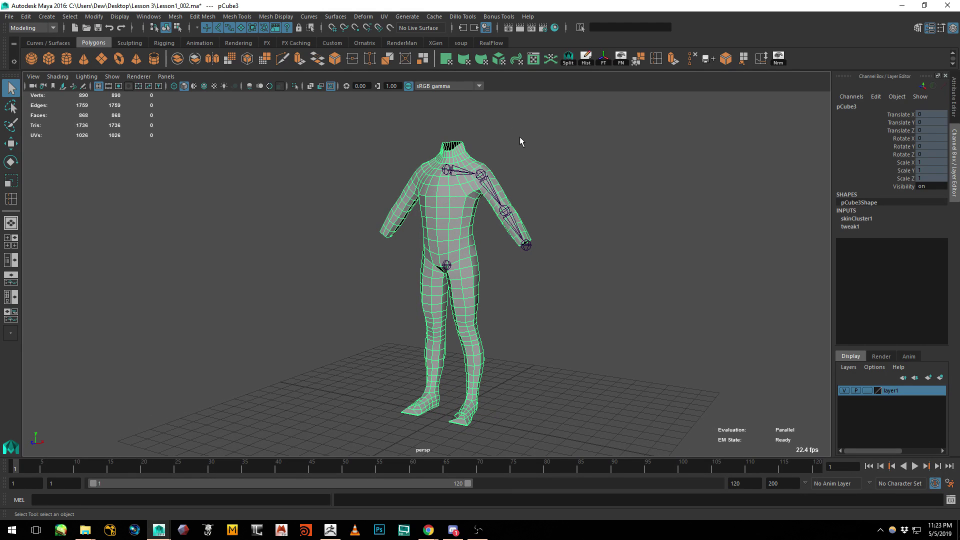
pyautogui.keyDown('alt'); pyautogui.moveTo(470, 300); pyautogui.dragTo(348, 220); pyautogui.keyUp('alt')
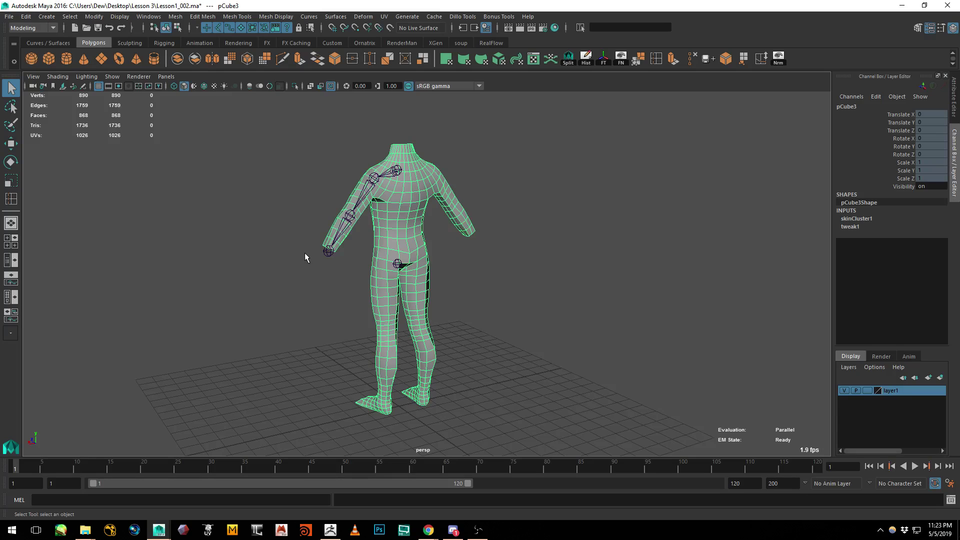
pyautogui.keyDown('alt'); pyautogui.moveTo(306, 257); pyautogui.dragTo(458, 254); pyautogui.keyUp('alt')
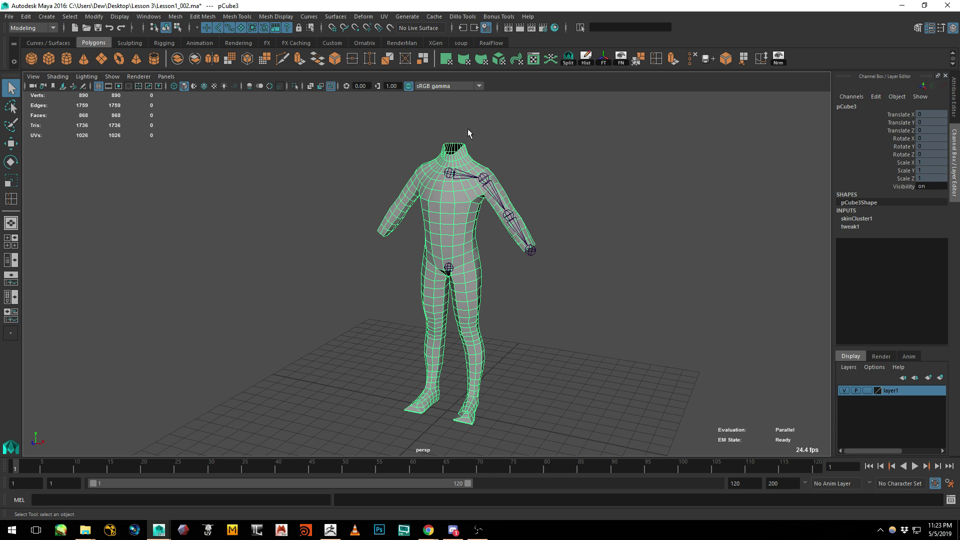
pyautogui.keyDown('alt'); pyautogui.moveTo(469, 348); pyautogui.dragTo(543, 309, button='right'); pyautogui.keyUp('alt')
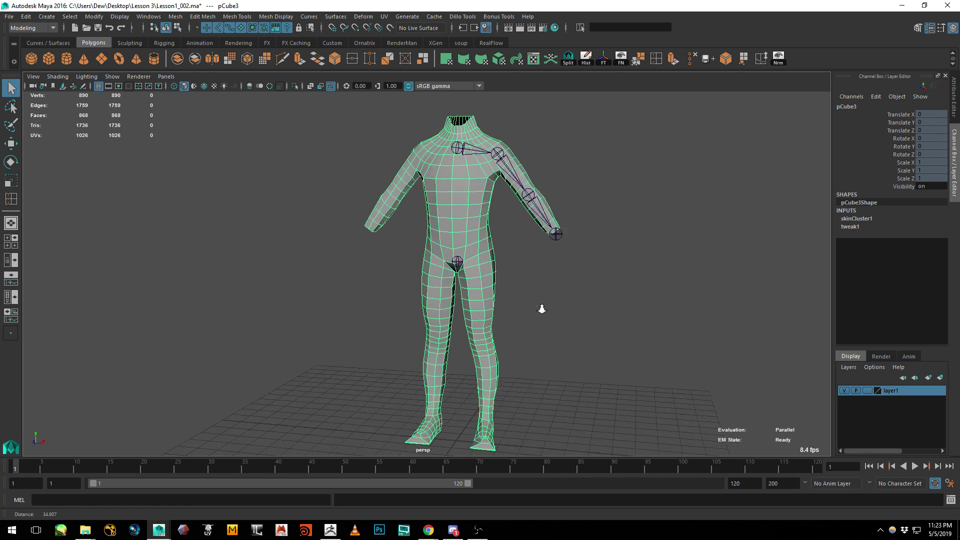
pyautogui.keyDown('alt'); pyautogui.moveTo(542, 309); pyautogui.dragTo(540, 412); pyautogui.keyUp('alt')
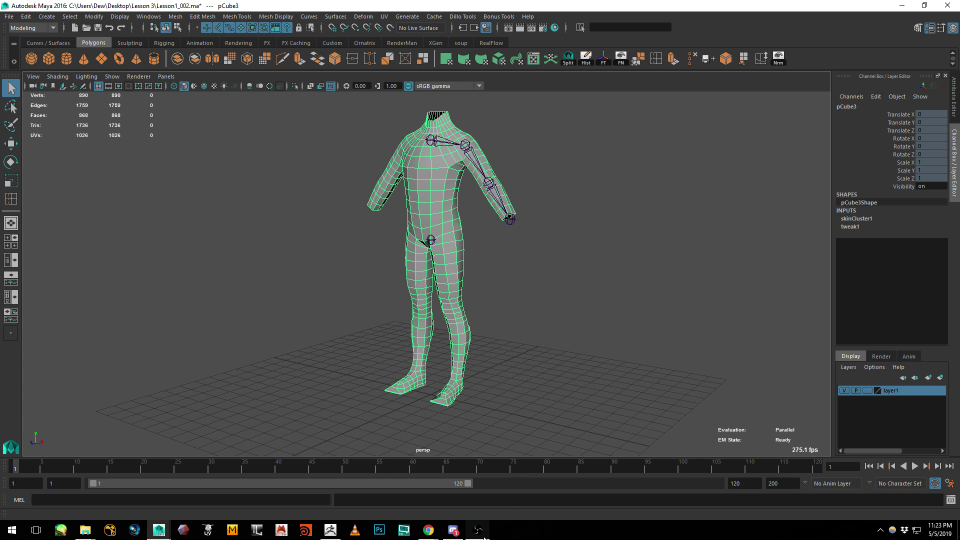
pyautogui.moveTo(485, 539)
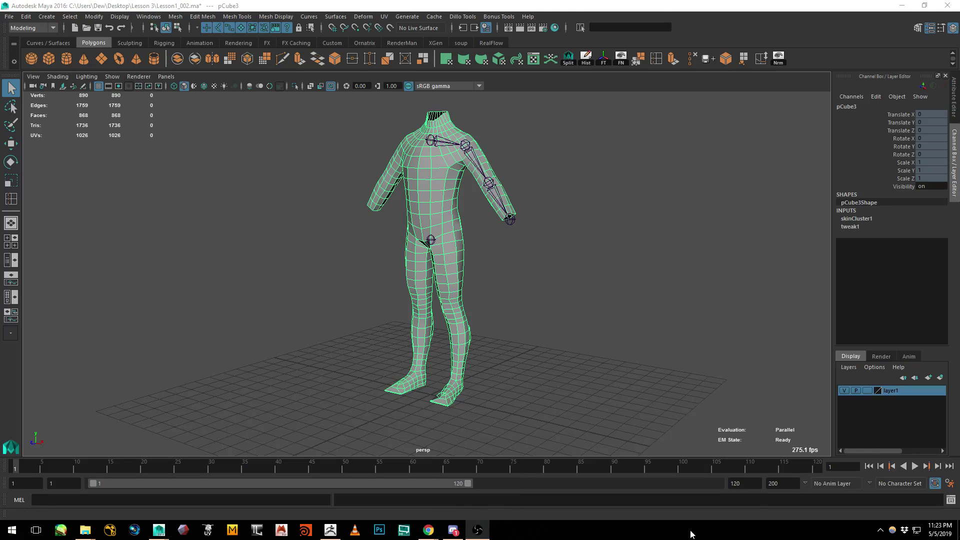